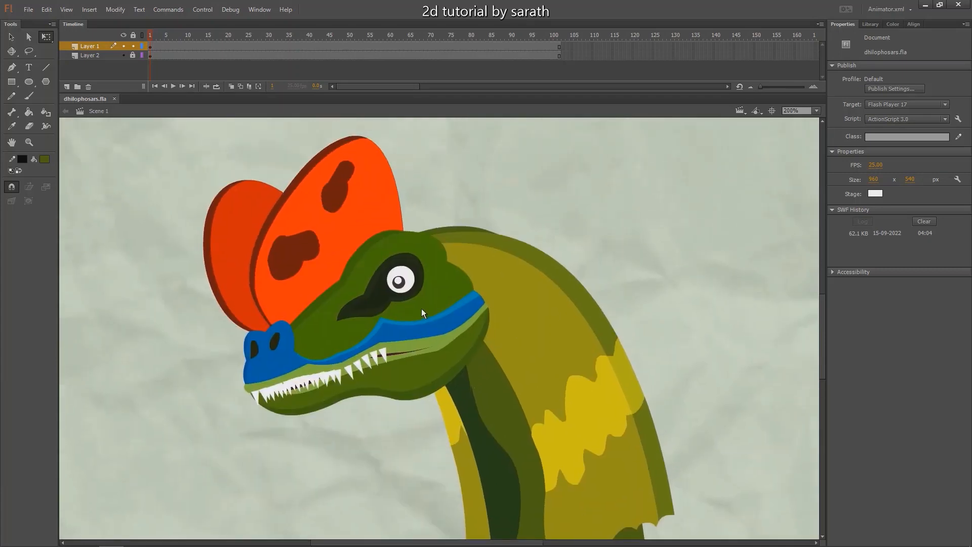
# - Try rotating the dinosaur's head symbol around its pivot and undo the rotation
pyautogui.click(411, 327)
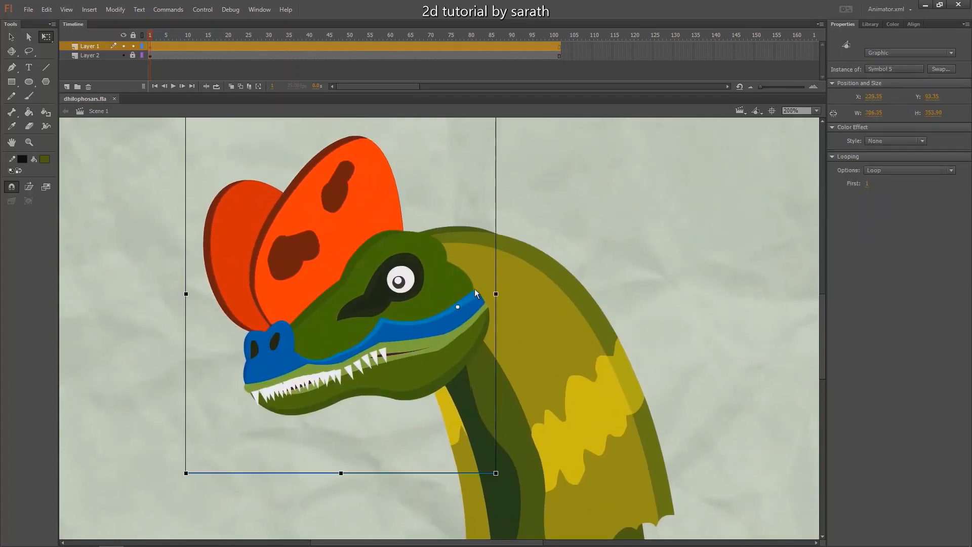
pyautogui.moveTo(190, 475); pyautogui.dragTo(273, 518)
pyautogui.hotkey('ctrl', 'z')
# - Try rotating the front neck frill around its pivot and undo the rotation
pyautogui.click(587, 373)
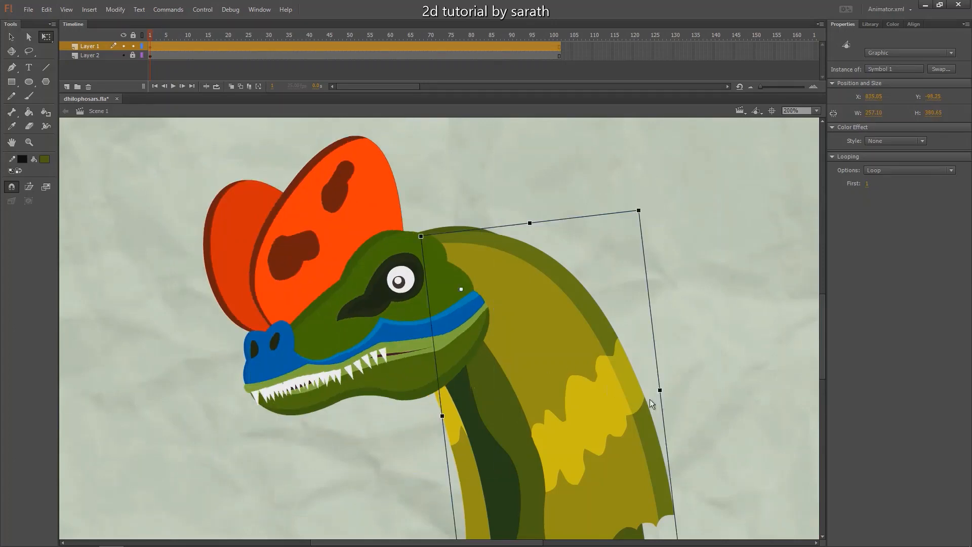
pyautogui.moveTo(650, 400); pyautogui.dragTo(590, 315)
pyautogui.moveTo(654, 479); pyautogui.dragTo(598, 494)
pyautogui.hotkey('ctrl', 'z')
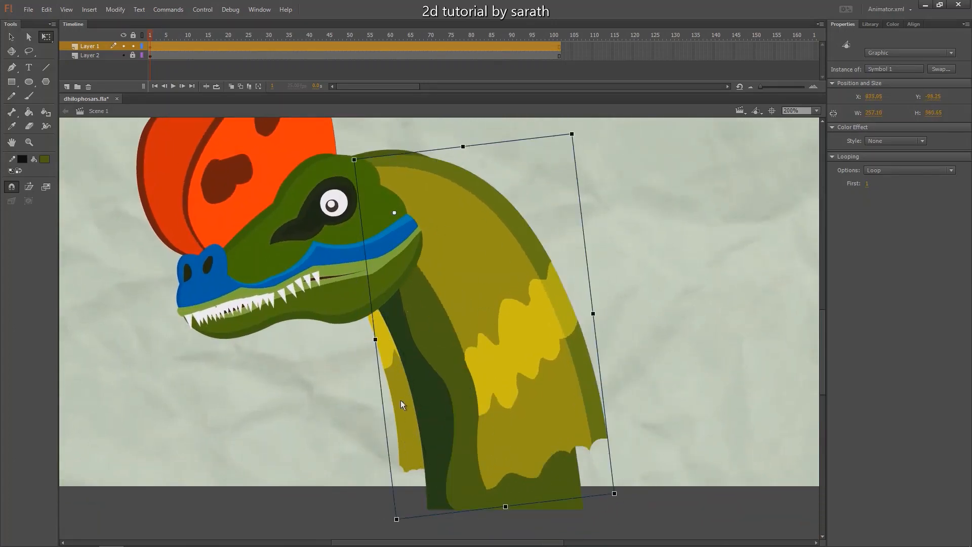
# - Try rotating the rear frill behind the neck around its pivot and undo the rotation
pyautogui.click(400, 400)
pyautogui.moveTo(509, 467); pyautogui.dragTo(475, 497)
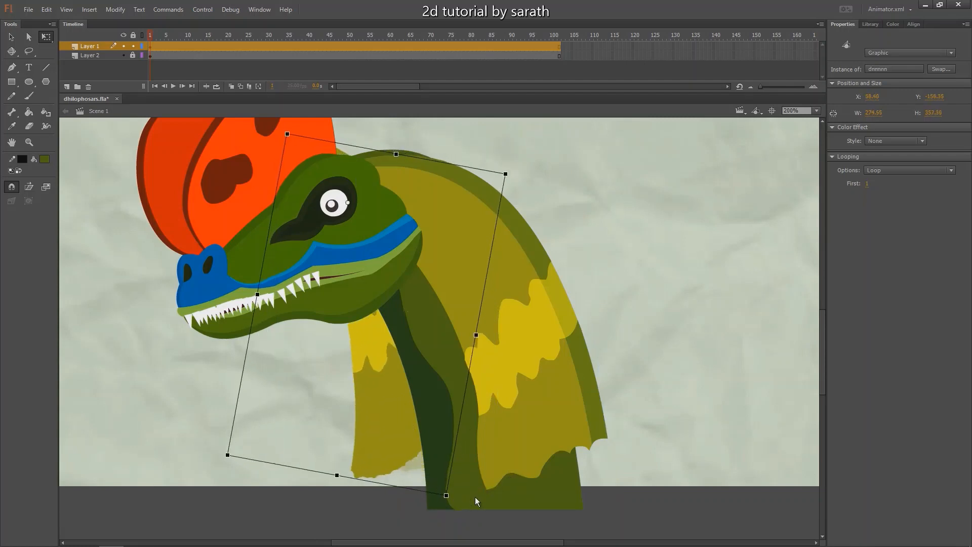
pyautogui.hotkey('ctrl', 'z')
# - Try rotating the green neck symbol around the pivot at its base
pyautogui.click(574, 496)
pyautogui.scroll(-1, 650, 411)
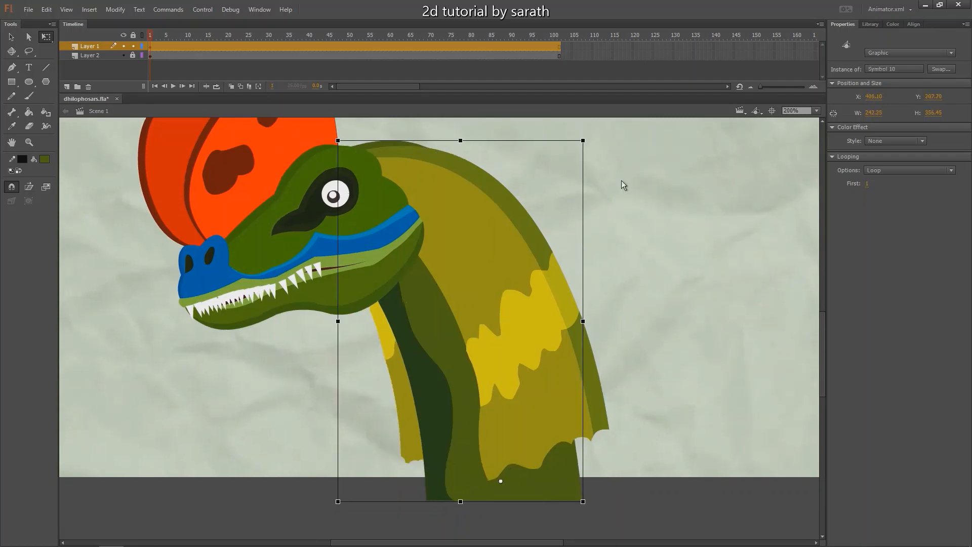
pyautogui.moveTo(595, 147)
pyautogui.mouseDown()
pyautogui.moveTo(549, 135)
pyautogui.moveTo(581, 146)
pyautogui.mouseUp()
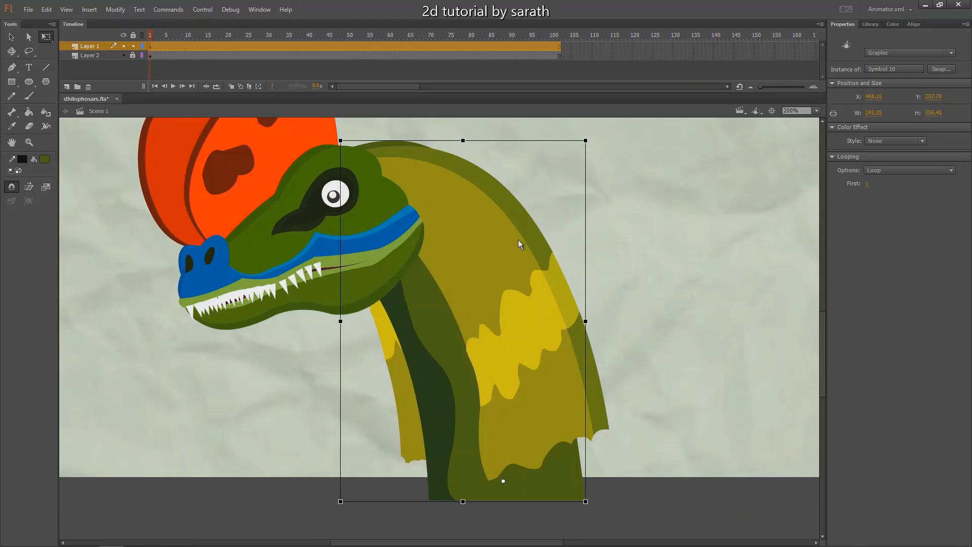
# - Spread the head, front frill, neck and rear frill apart across the stage to separate the symbols
pyautogui.hotkey('ctrl', '1')
pyautogui.press('v')
pyautogui.moveTo(354, 301); pyautogui.dragTo(226, 245)
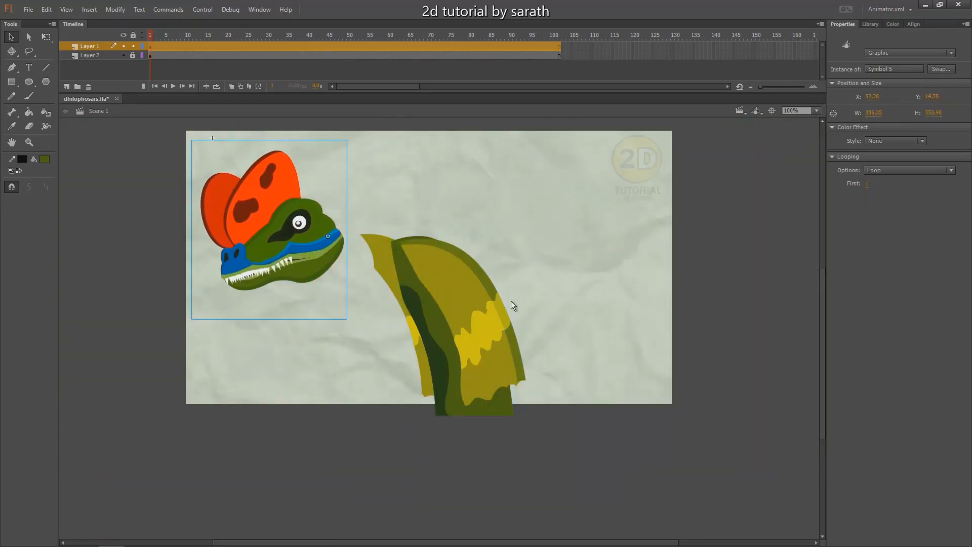
pyautogui.moveTo(471, 299); pyautogui.dragTo(613, 266)
pyautogui.moveTo(435, 320); pyautogui.dragTo(505, 374)
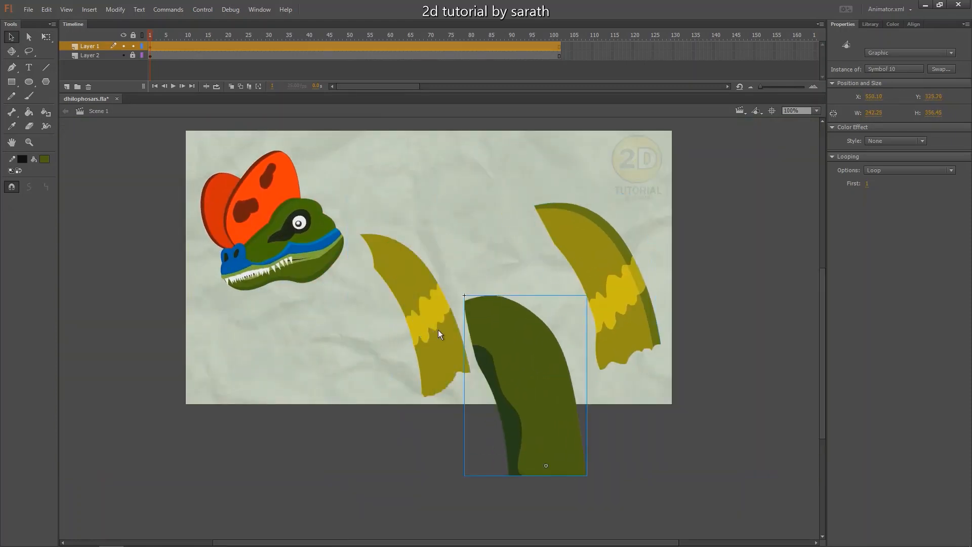
pyautogui.moveTo(438, 330); pyautogui.dragTo(364, 380)
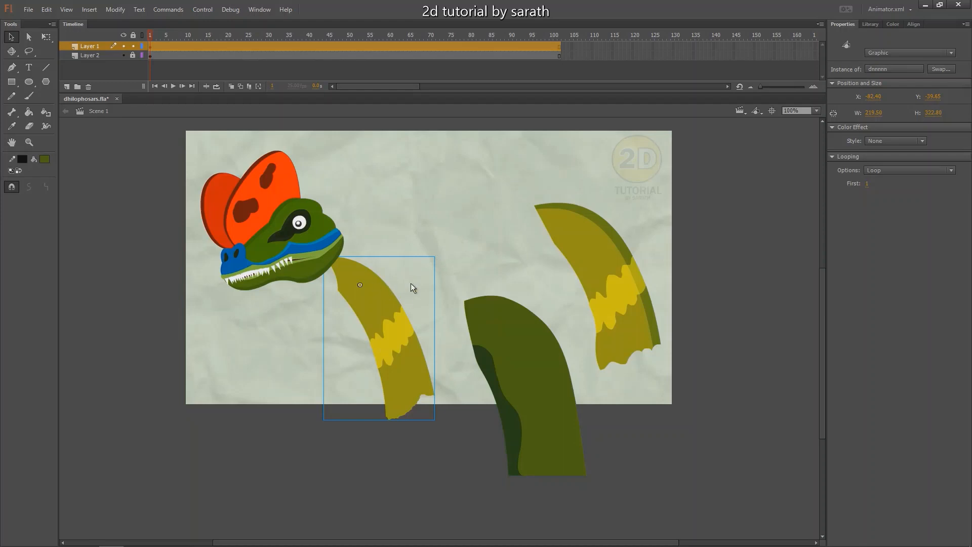
# - Try rotating the separated head, and undo all the part moves until the dinosaur is reassembled
pyautogui.click(316, 227)
pyautogui.press('q')
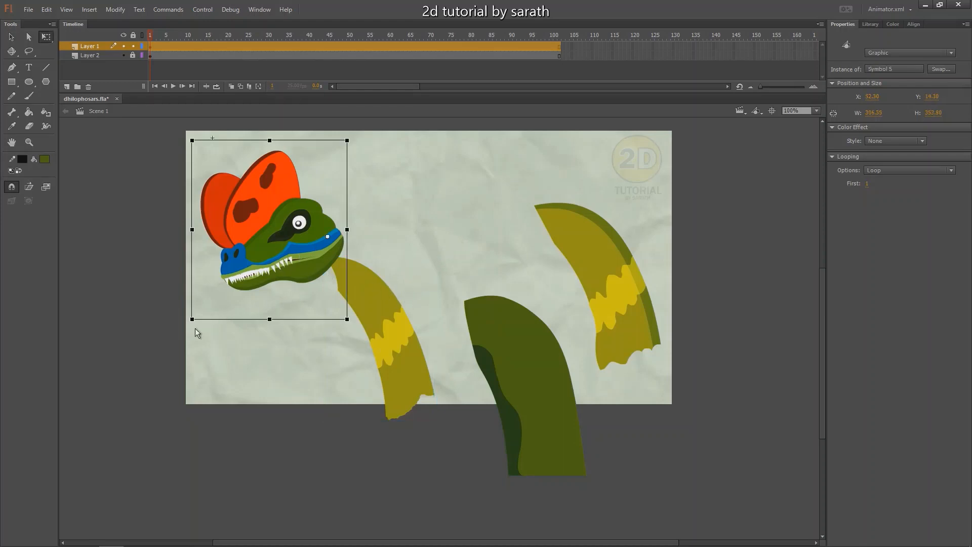
pyautogui.moveTo(196, 334); pyautogui.dragTo(264, 367)
pyautogui.hotkey('ctrl', 'z')
pyautogui.hotkey('ctrl', 'z')
pyautogui.hotkey('ctrl', 'z')
pyautogui.hotkey('ctrl', 'z')
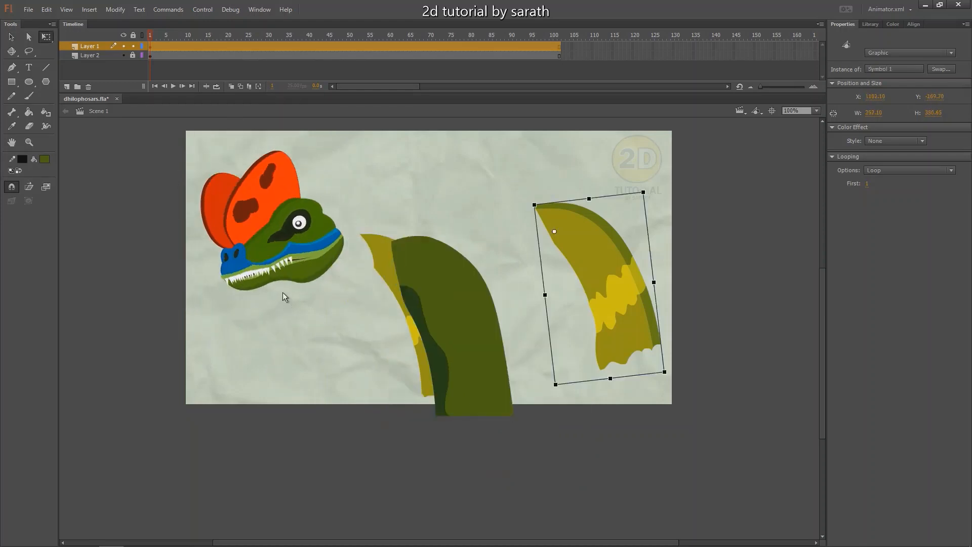
pyautogui.hotkey('ctrl', 'z')
pyautogui.press('v')
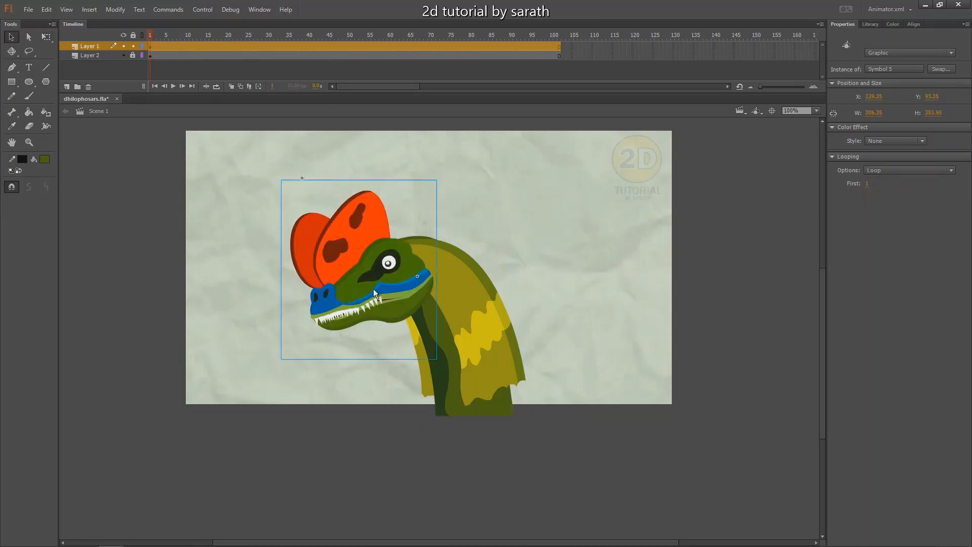
# - Open the head symbol, try moving its lower jaw and upper head apart, and undo the moves
pyautogui.hotkey('ctrl', '=')
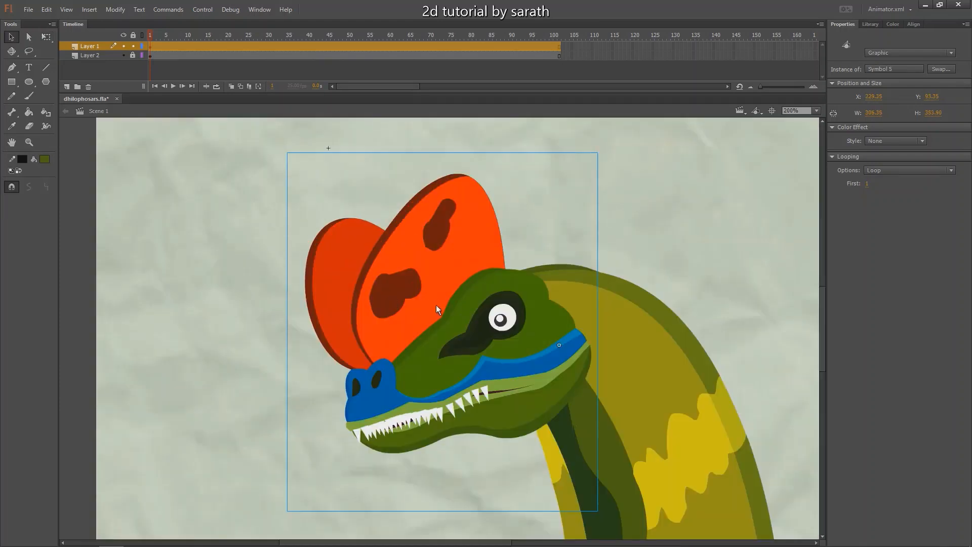
pyautogui.doubleClick(436, 305)
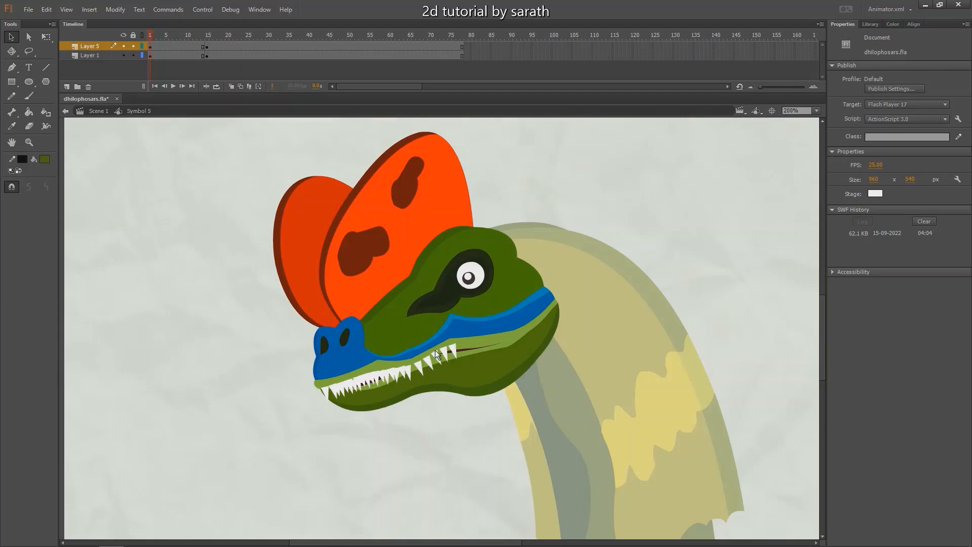
pyautogui.click(441, 387)
pyautogui.moveTo(430, 385); pyautogui.dragTo(442, 447)
pyautogui.moveTo(381, 317); pyautogui.dragTo(336, 290)
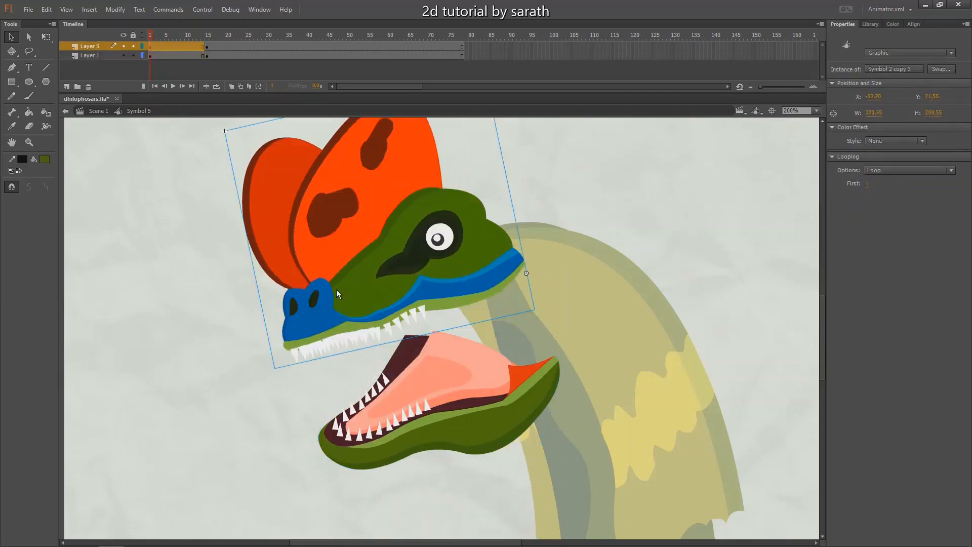
pyautogui.hotkey('ctrl', 'z')
pyautogui.hotkey('ctrl', 'z')
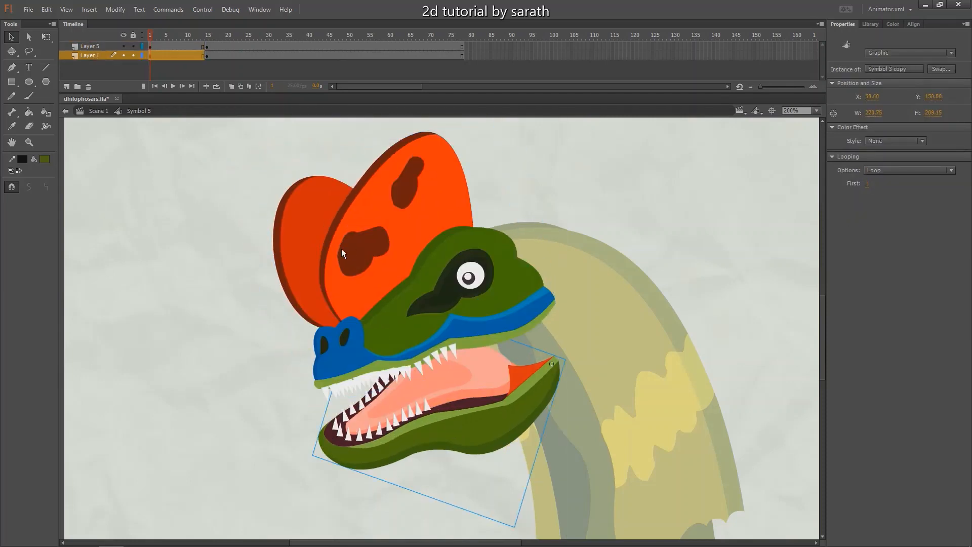
# - Try rotating the lower jaw and the upper head around their pivots inside the head symbol, and undo the rotation
pyautogui.press('q')
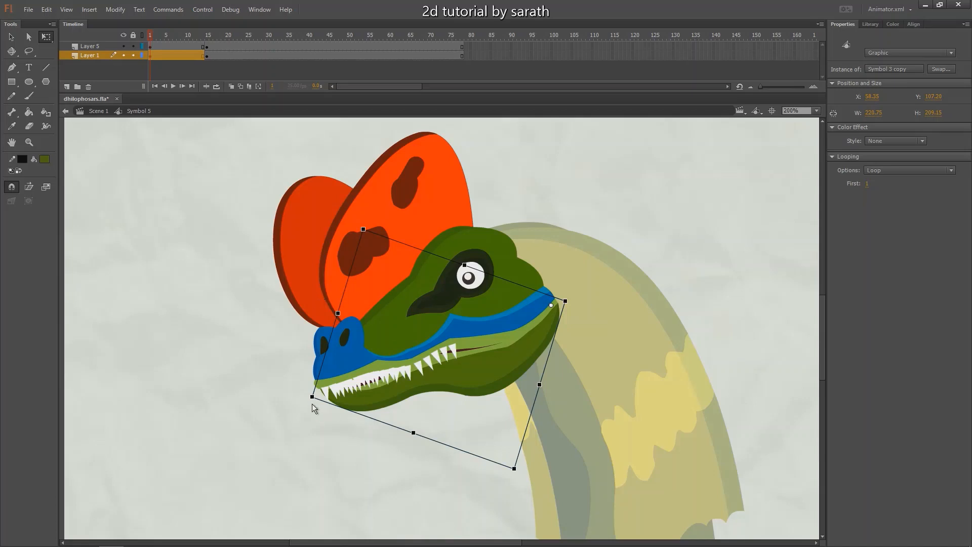
pyautogui.moveTo(312, 403); pyautogui.dragTo(359, 348)
pyautogui.click(359, 348)
pyautogui.moveTo(304, 417); pyautogui.dragTo(325, 328)
pyautogui.hotkey('ctrl', 'z')
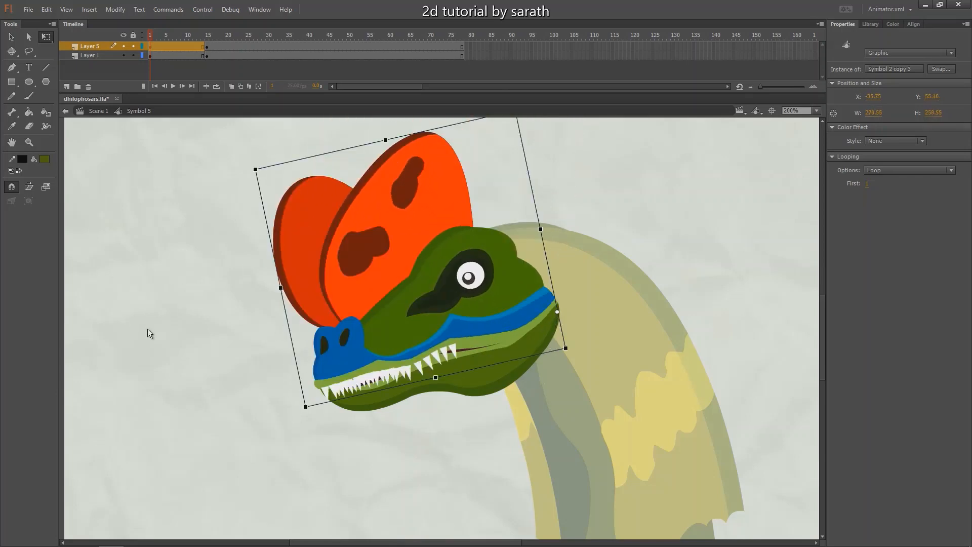
# - Scrub the head symbol's timeline to compare the closed-mouth and open-mouth poses, and return to Scene 1
pyautogui.moveTo(152, 36); pyautogui.dragTo(59, 165)
pyautogui.press('v')
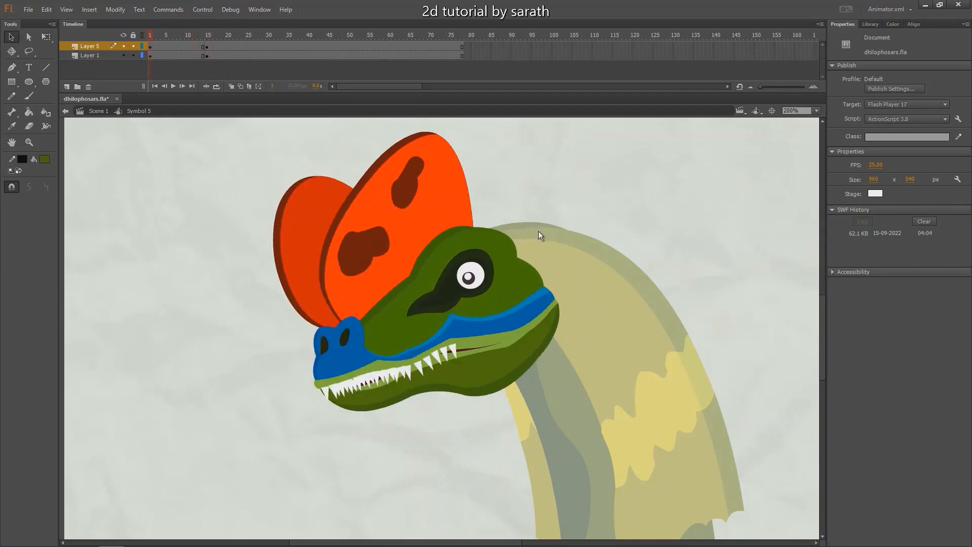
pyautogui.moveTo(539, 232); pyautogui.dragTo(502, 218)
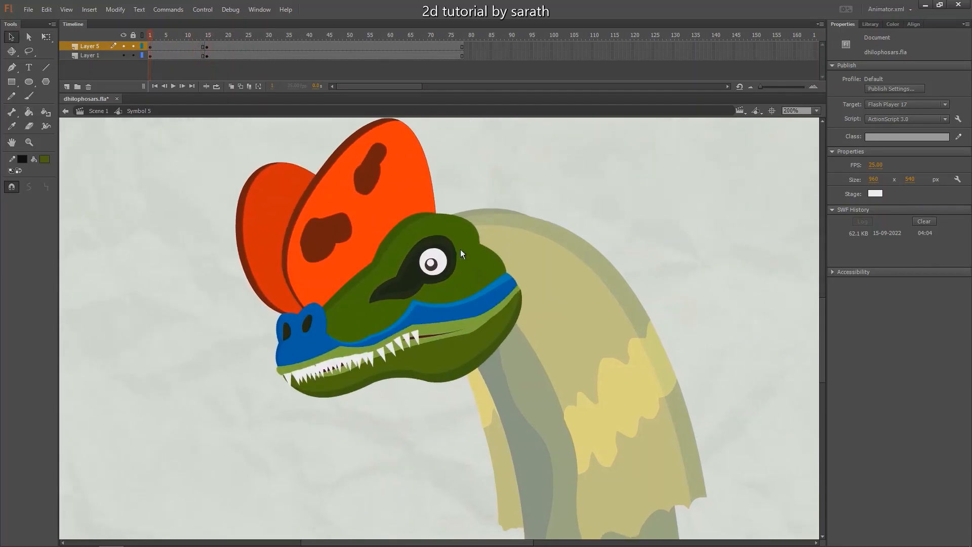
pyautogui.click(210, 42)
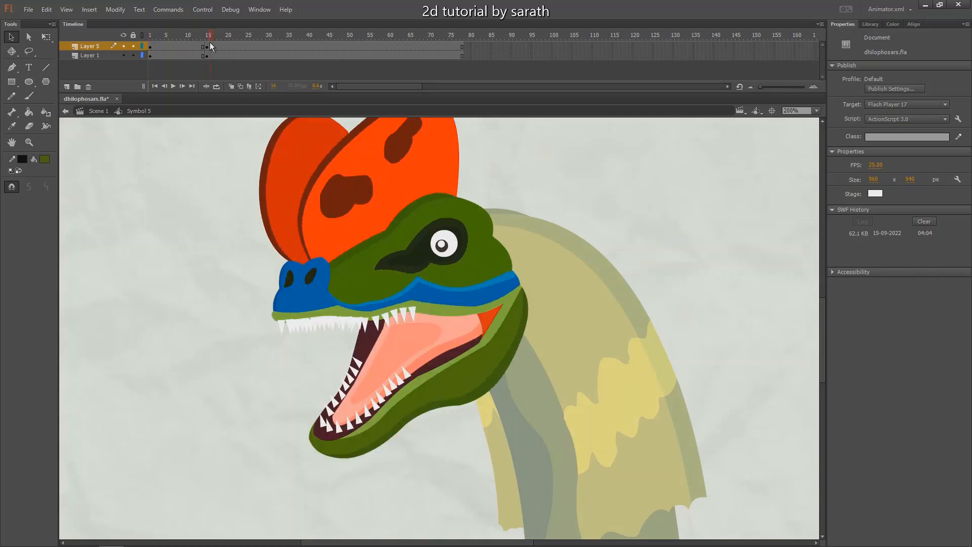
pyautogui.moveTo(211, 43); pyautogui.dragTo(166, 42)
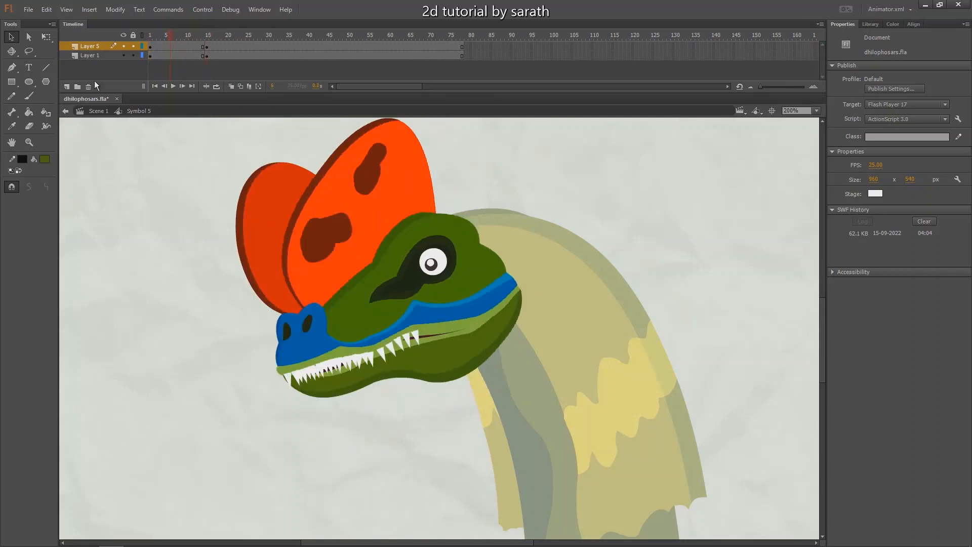
pyautogui.click(99, 111)
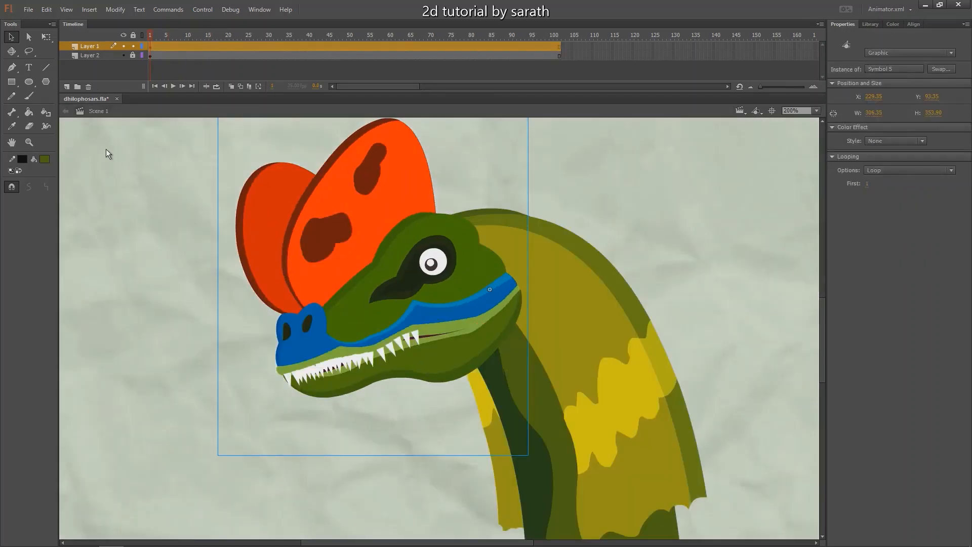
# - Reopen the head symbol, scrub to frame 14, and enter the nested upper head symbol
pyautogui.moveTo(358, 258); pyautogui.dragTo(331, 215)
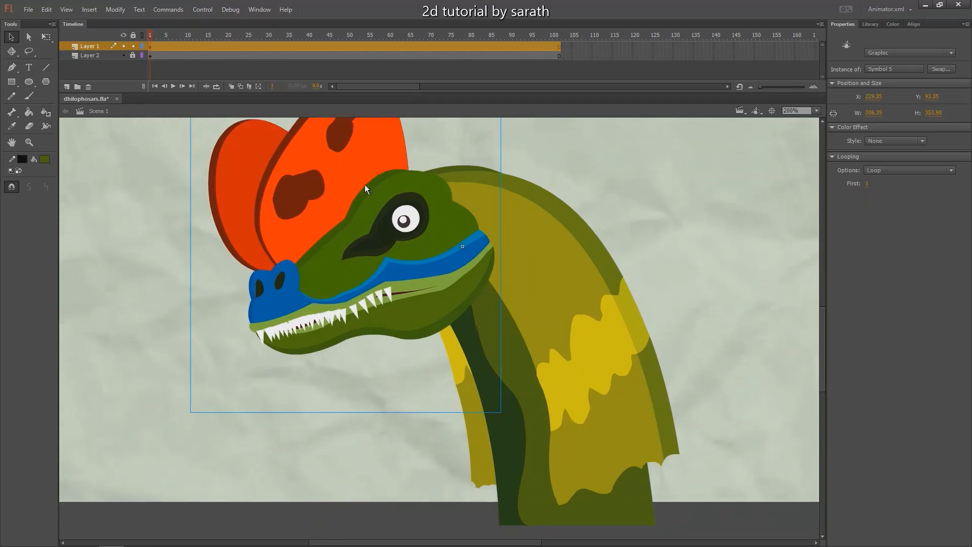
pyautogui.press('q')
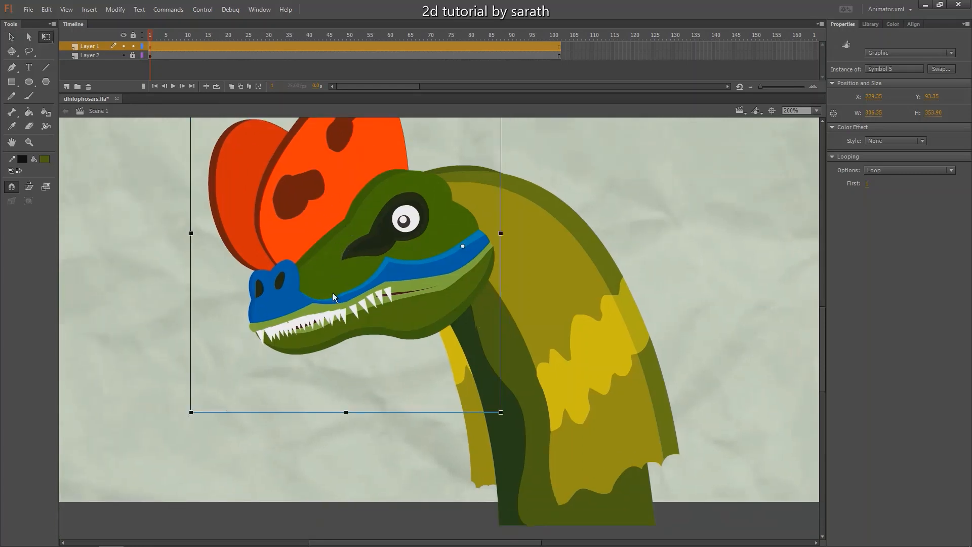
pyautogui.doubleClick(336, 294)
pyautogui.moveTo(223, 37); pyautogui.dragTo(202, 38)
pyautogui.press('v')
pyautogui.click(419, 227)
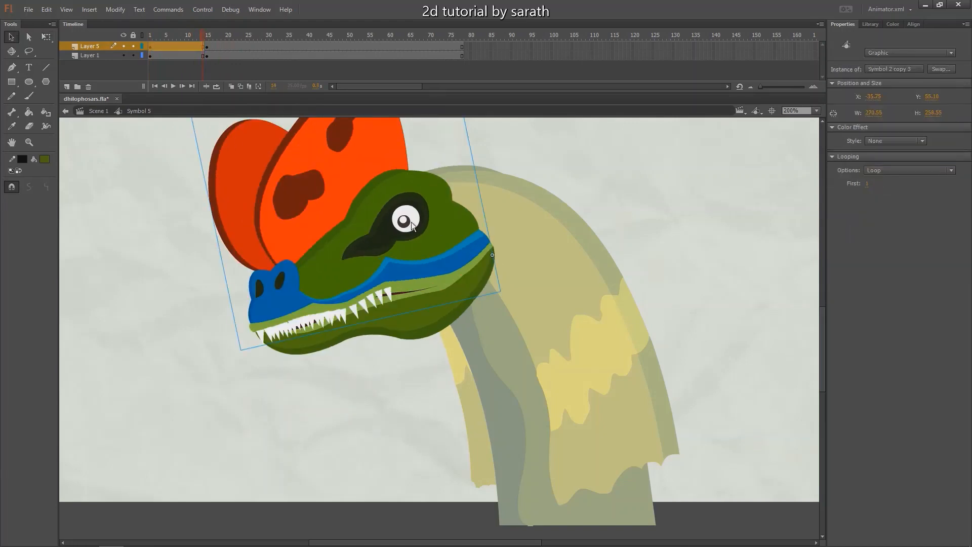
pyautogui.doubleClick(406, 227)
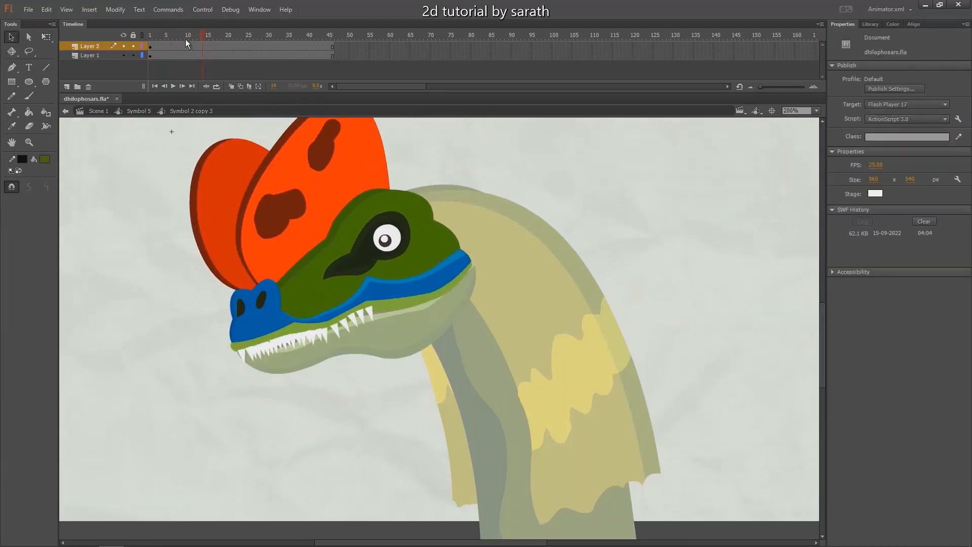
# - Hide and reshow the eye layer at frame 1, and open the eye symbol to examine its animation layers
pyautogui.click(150, 46)
pyautogui.click(394, 248)
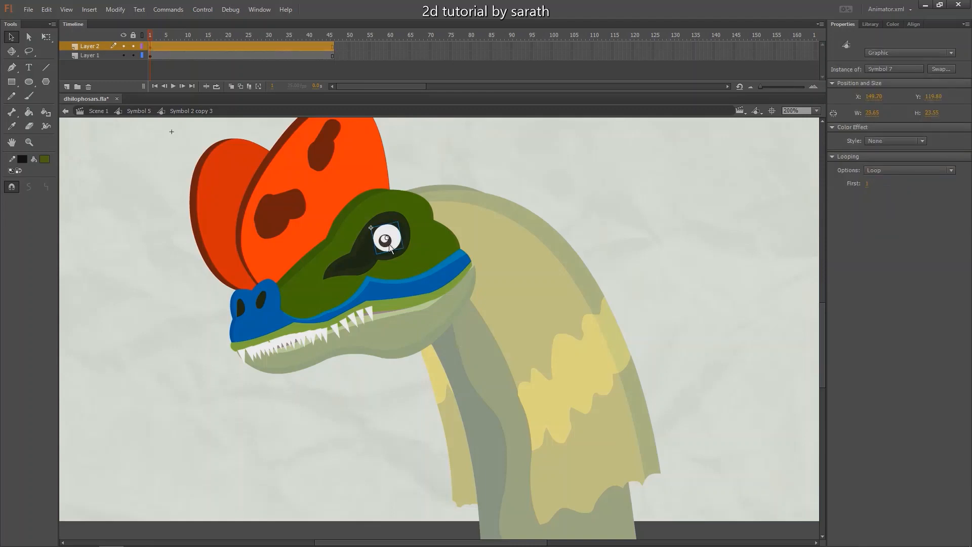
pyautogui.click(123, 46)
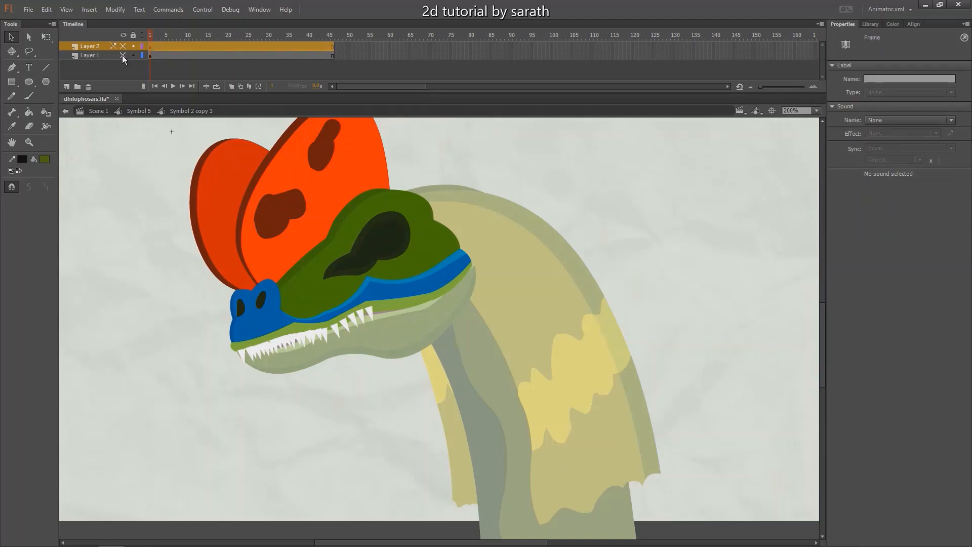
pyautogui.click(123, 46)
pyautogui.doubleClick(391, 240)
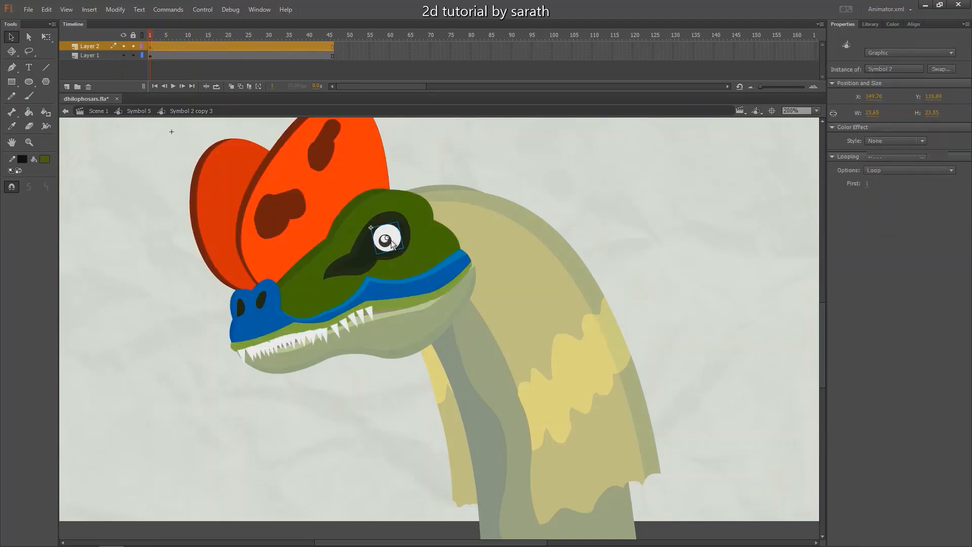
pyautogui.moveTo(167, 38); pyautogui.dragTo(167, 60)
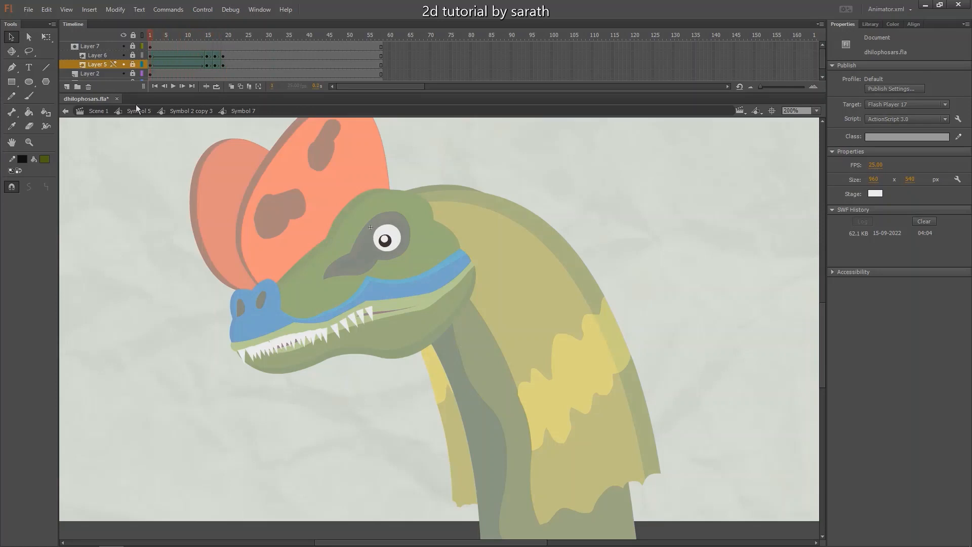
# - Leave the nested eye, upper head and head symbols and return to Scene 1 at 100% zoom
pyautogui.doubleClick(435, 169)
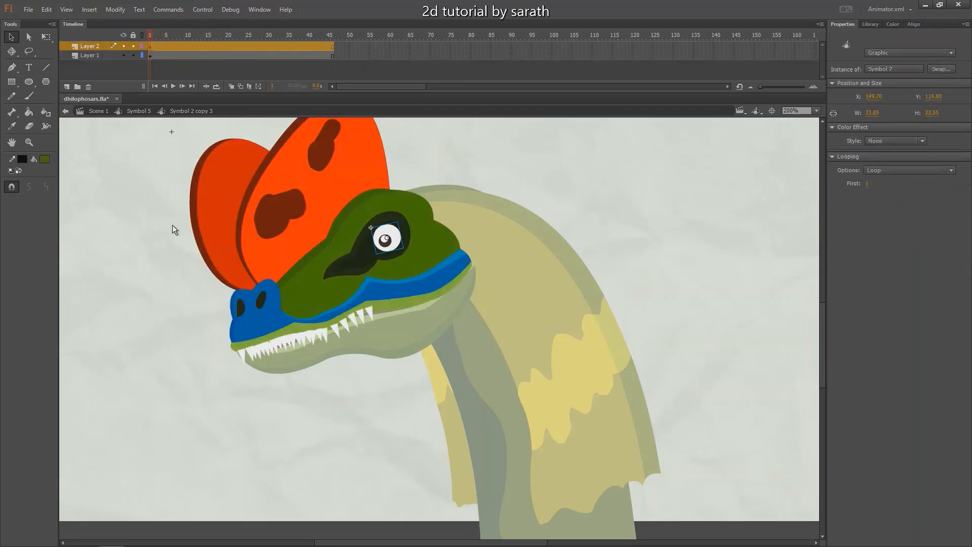
pyautogui.scroll(2, 173, 225)
pyautogui.doubleClick(153, 263)
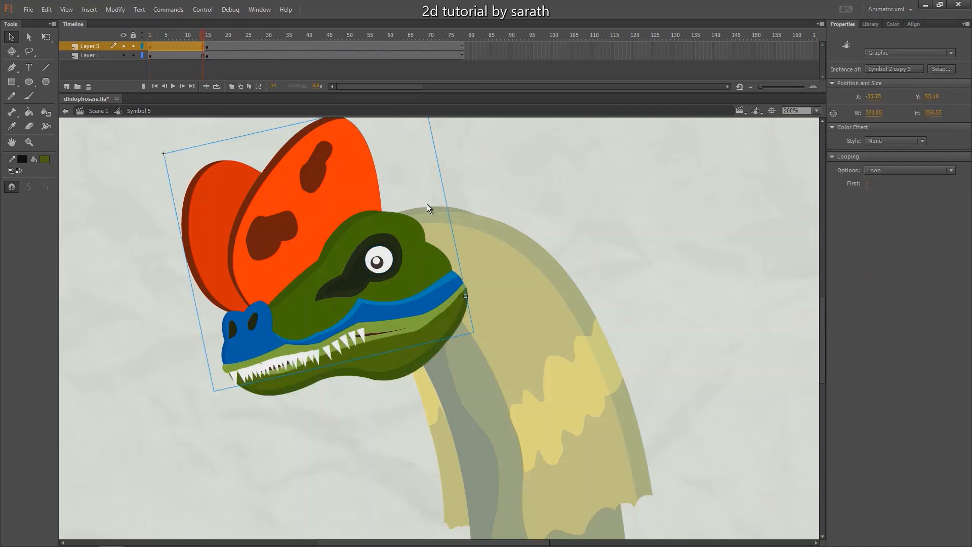
pyautogui.hotkey('ctrl', '1')
pyautogui.doubleClick(518, 254)
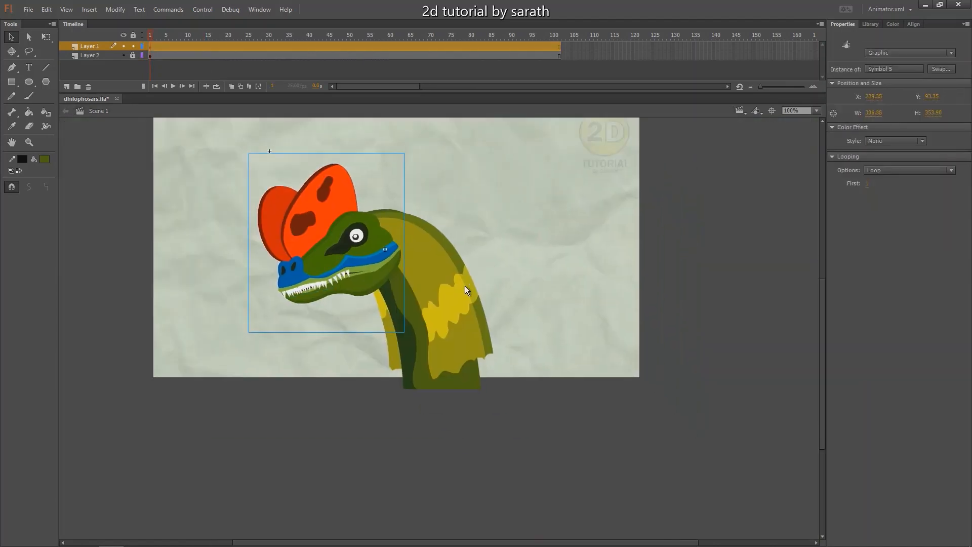
pyautogui.click(448, 311)
pyautogui.moveTo(448, 314); pyautogui.dragTo(491, 307)
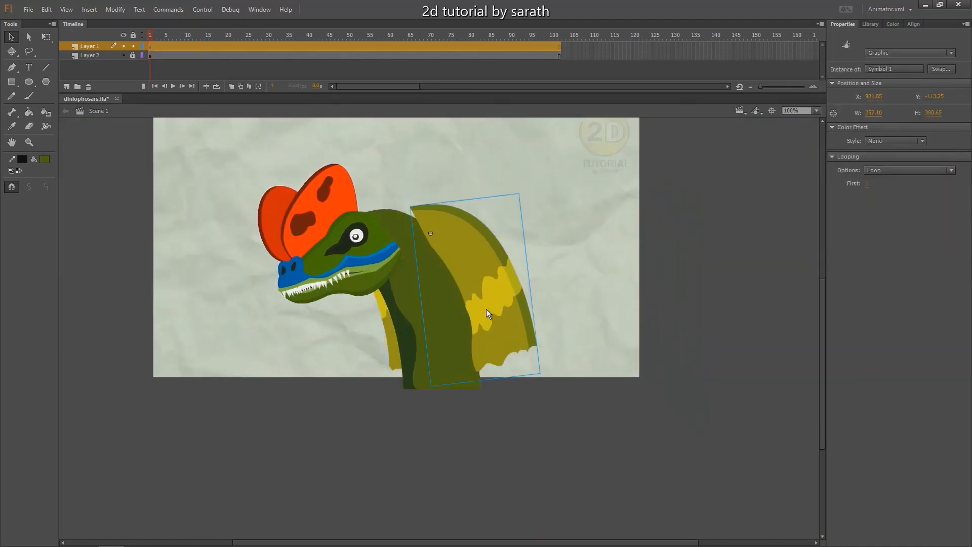
pyautogui.hotkey('ctrl', 'z')
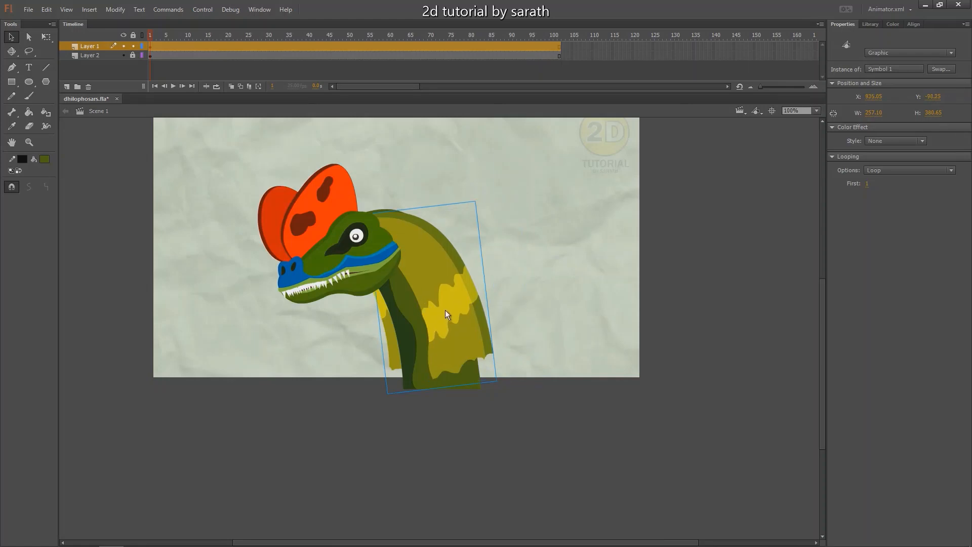
# - Open the front neck frill symbol, scrub its timeline to compare the folded and spread frill keyframes, and return to Scene 1
pyautogui.doubleClick(445, 312)
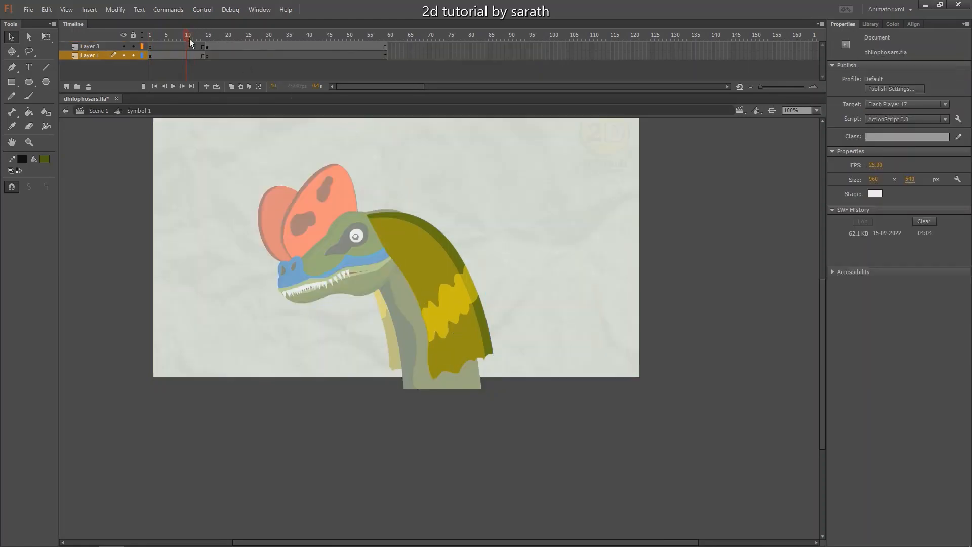
pyautogui.moveTo(189, 38); pyautogui.dragTo(218, 45)
pyautogui.click(205, 46)
pyautogui.click(193, 56)
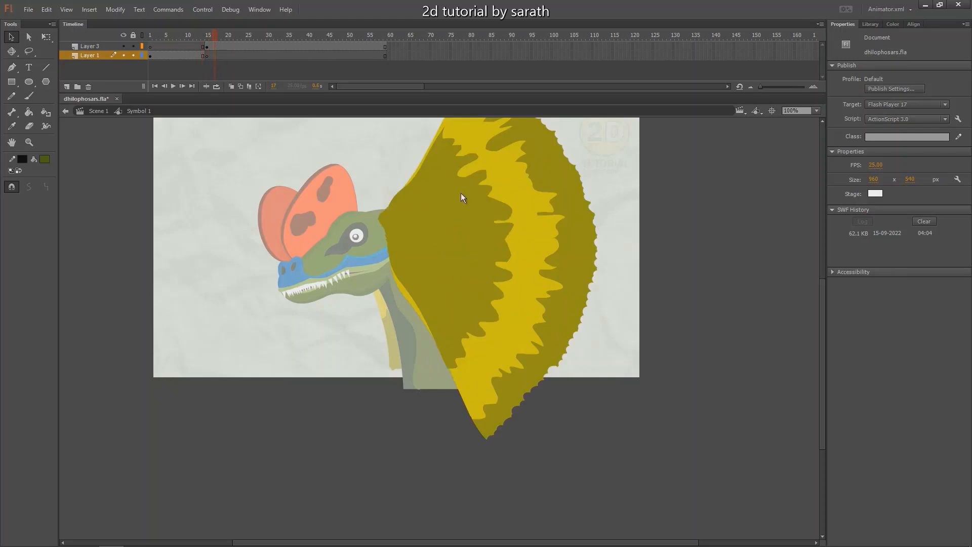
pyautogui.doubleClick(392, 242)
# - Open the rear neck frill symbol, scrub its timeline past frame 15 to view the spread frill, and return to Scene 1
pyautogui.click(384, 356)
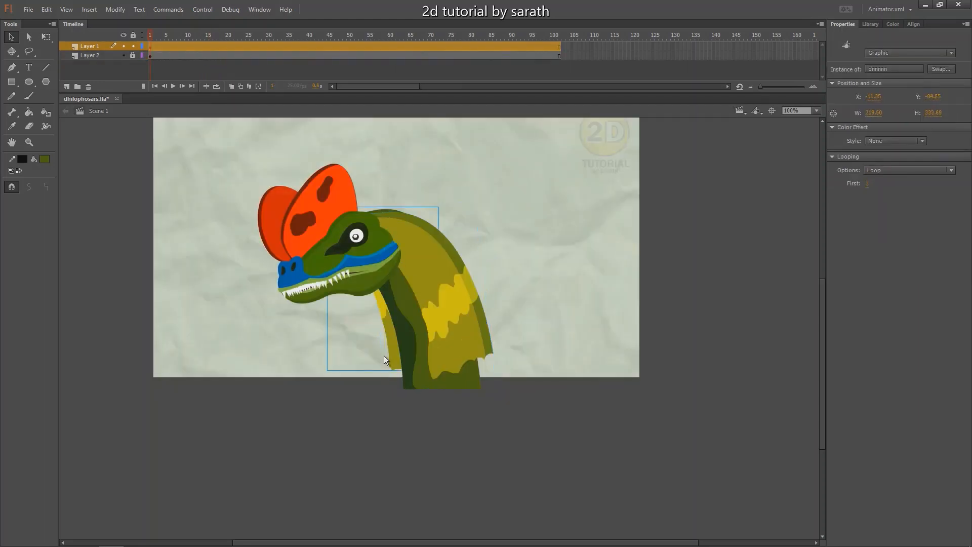
pyautogui.doubleClick(389, 358)
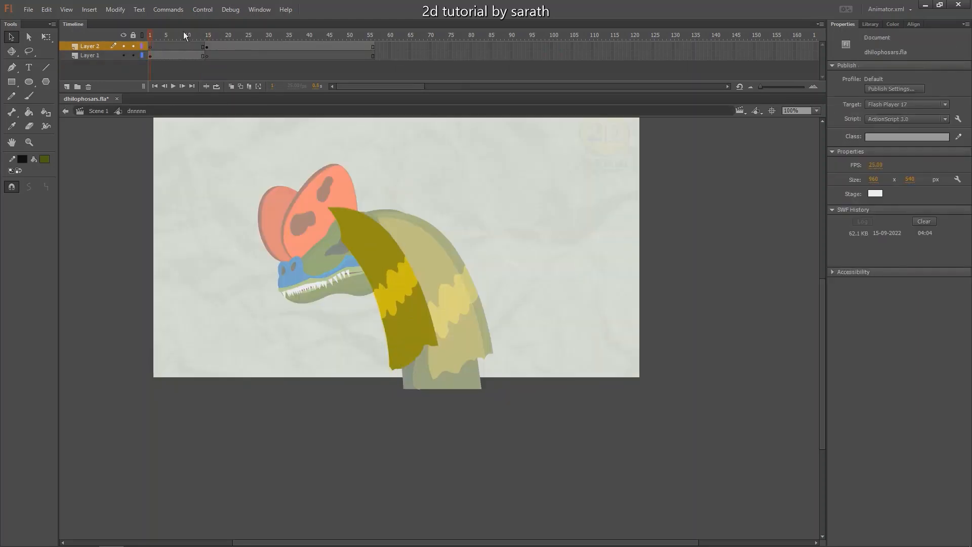
pyautogui.moveTo(184, 31); pyautogui.dragTo(213, 54)
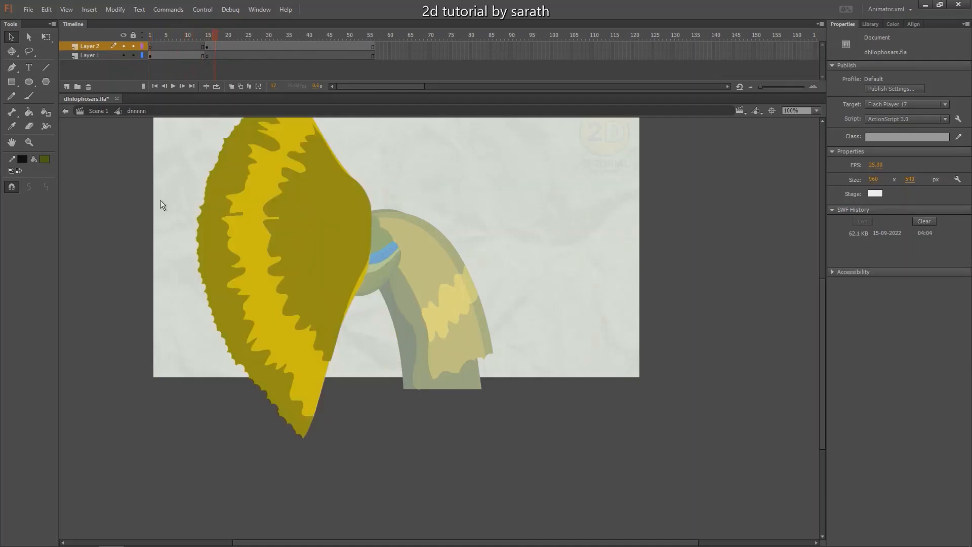
pyautogui.doubleClick(145, 215)
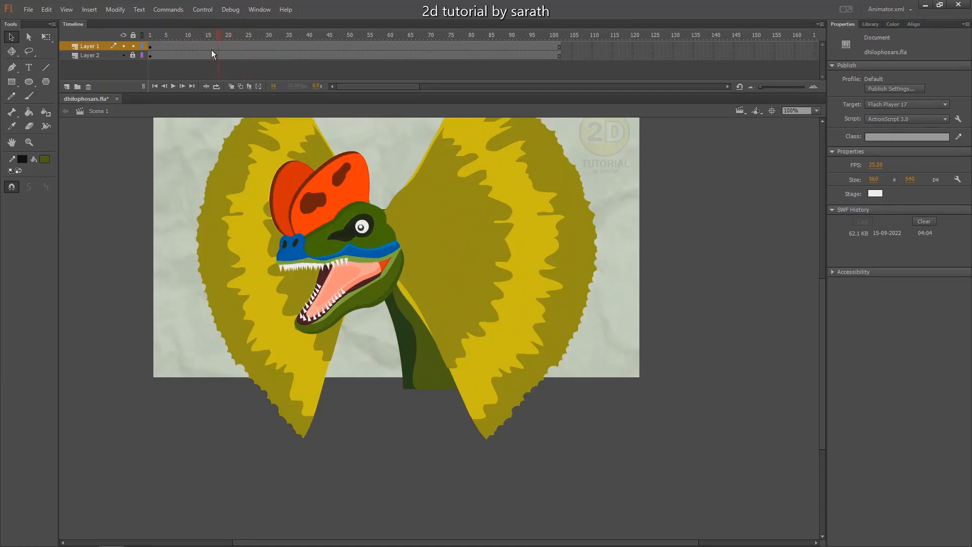
# - Scrub the Scene 1 timeline to review the open-mouth, spread-frill pose and return to frame 1
pyautogui.moveTo(211, 50)
pyautogui.mouseDown()
pyautogui.moveTo(223, 54)
pyautogui.moveTo(200, 54)
pyautogui.moveTo(224, 58)
pyautogui.moveTo(212, 60)
pyautogui.mouseUp()
pyautogui.moveTo(223, 238); pyautogui.dragTo(226, 281)
pyautogui.moveTo(208, 39); pyautogui.dragTo(150, 38)
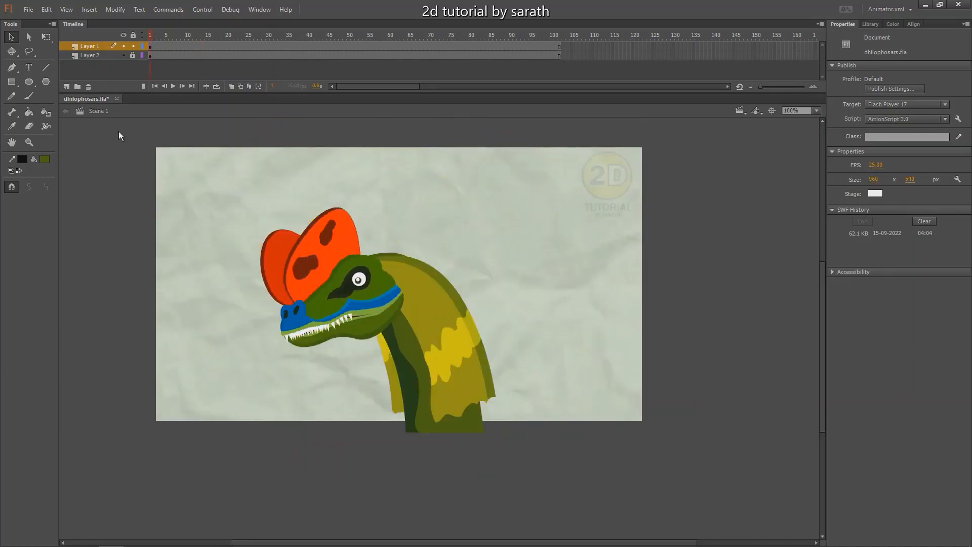
# - Convert all the dinosaur's parts together into one symbol and open that symbol for editing
pyautogui.moveTo(183, 202); pyautogui.dragTo(577, 481)
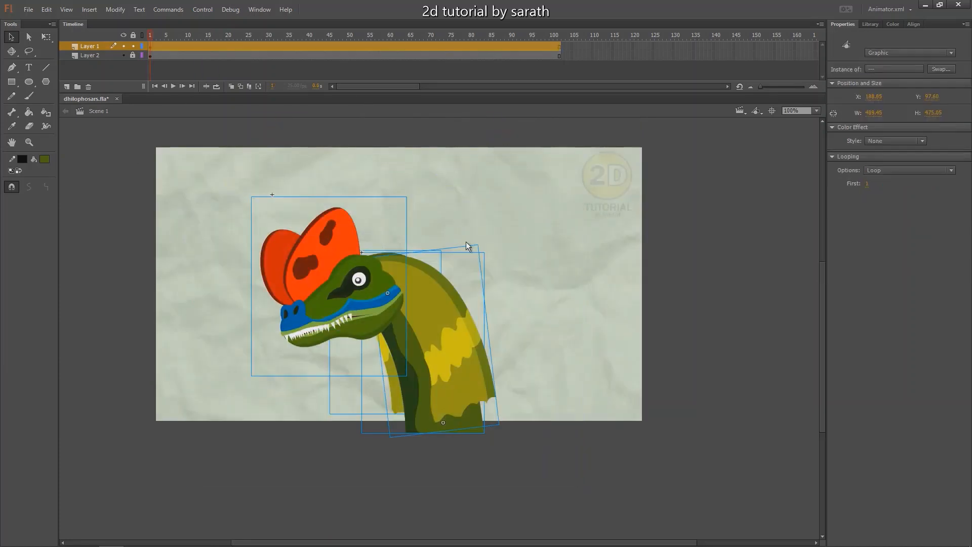
pyautogui.press('F8')
pyautogui.click(542, 97)
pyautogui.doubleClick(366, 289)
# - Distribute the dinosaur's parts to separate layers inside the symbol and extend the layers to frame 50
pyautogui.rightClick(369, 292)
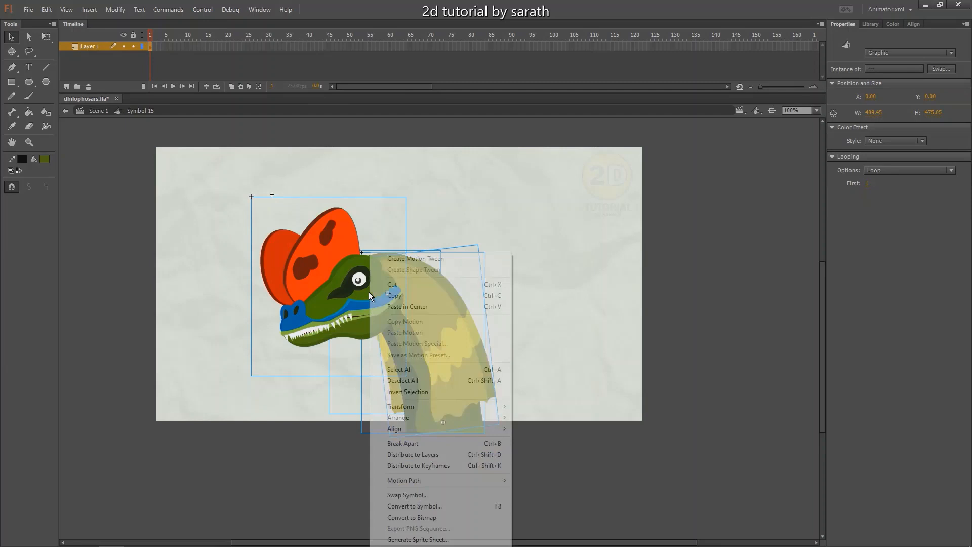
pyautogui.click(409, 456)
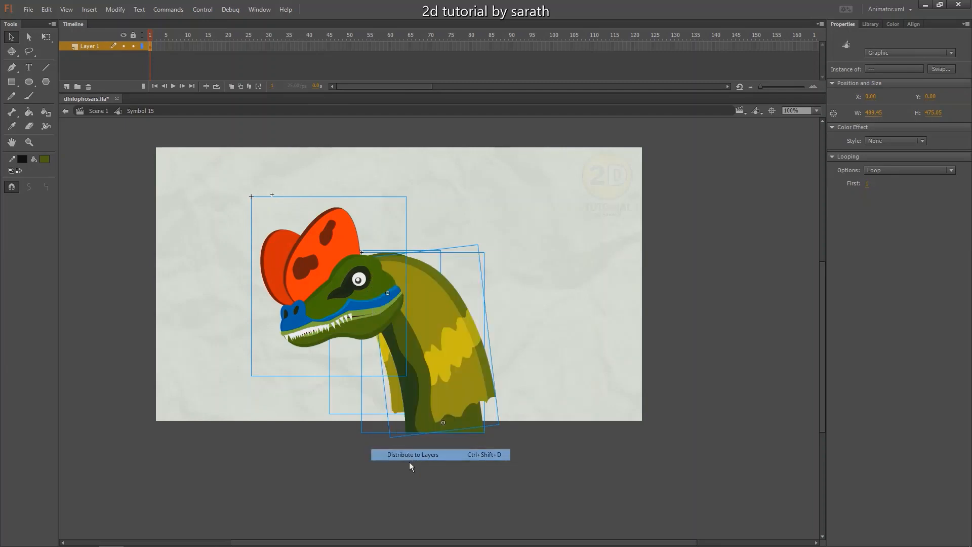
pyautogui.click(512, 309)
pyautogui.scroll(-1, 518, 324)
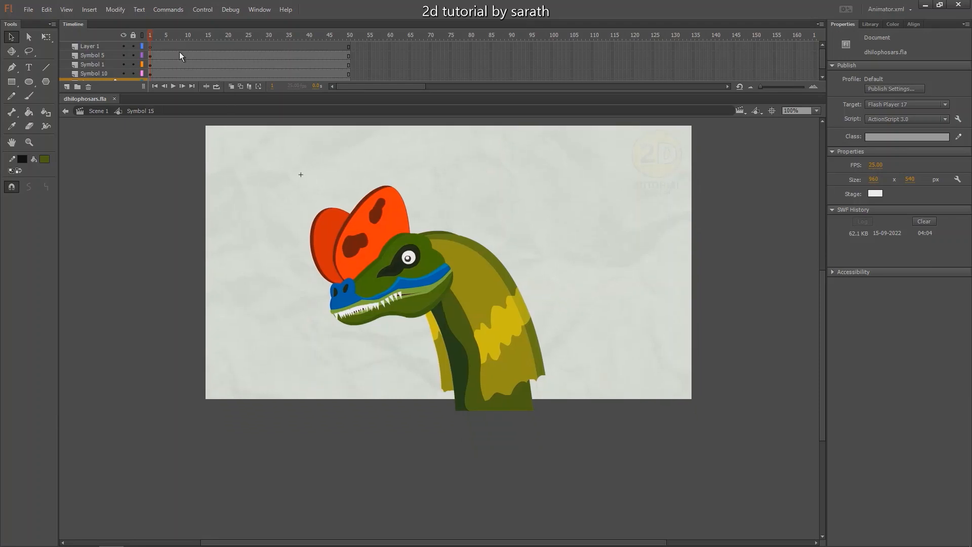
# - Insert keyframes at frame 15 on the head, neck and both frill layers
pyautogui.moveTo(174, 43); pyautogui.dragTo(161, 62)
pyautogui.moveTo(208, 56); pyautogui.dragTo(208, 89)
pyautogui.click(216, 86)
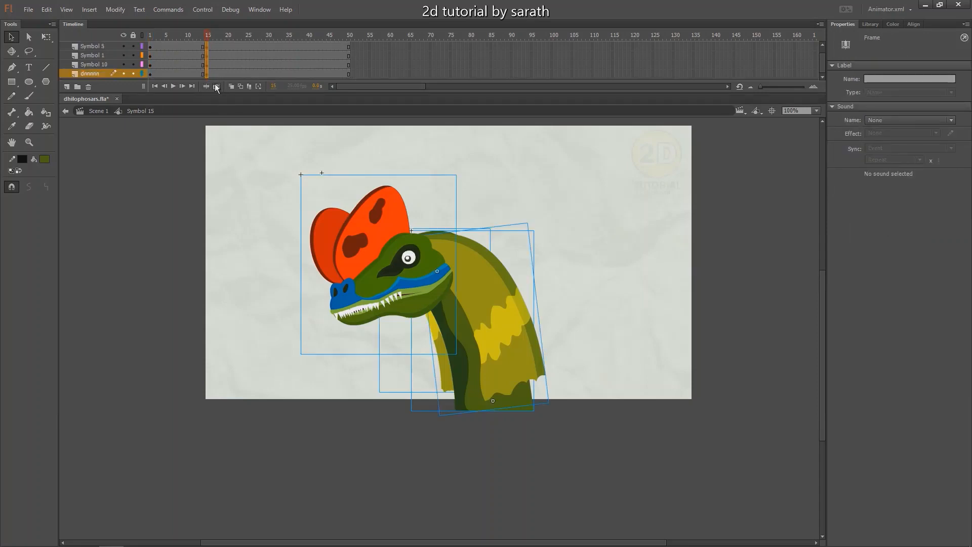
pyautogui.click(211, 171)
pyautogui.moveTo(203, 43)
pyautogui.mouseDown()
pyautogui.moveTo(148, 41)
pyautogui.moveTo(207, 46)
pyautogui.mouseUp()
pyautogui.click(210, 35)
# - Place the whole character's transform pivot at the neck base and tilt the character slightly forward in the frame 15 pose
pyautogui.hotkey('ctrl', 'a')
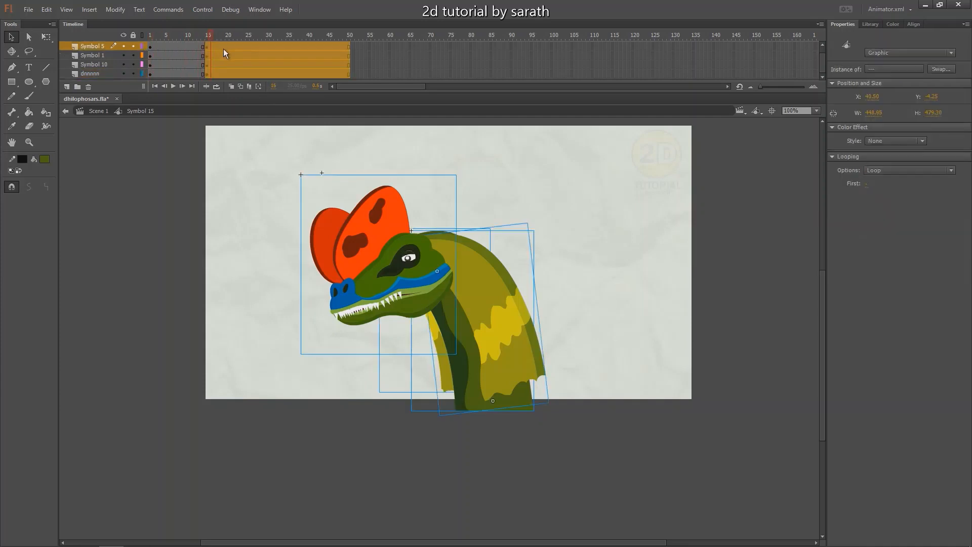
pyautogui.press('q')
pyautogui.moveTo(425, 296); pyautogui.dragTo(465, 405)
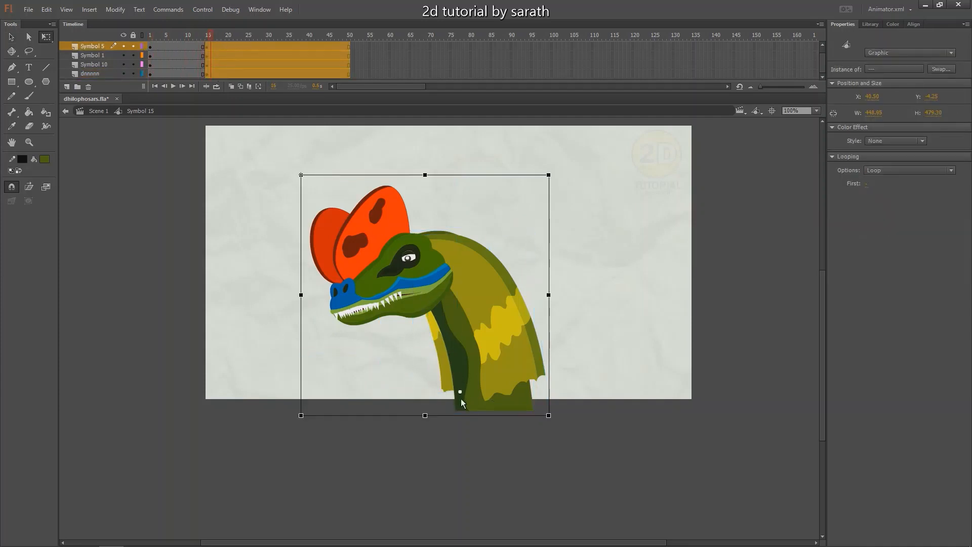
pyautogui.moveTo(554, 177); pyautogui.dragTo(548, 177)
pyautogui.click(575, 195)
# - Rotate only the head in the frame 15 pose so that the snout tilts upward
pyautogui.click(404, 285)
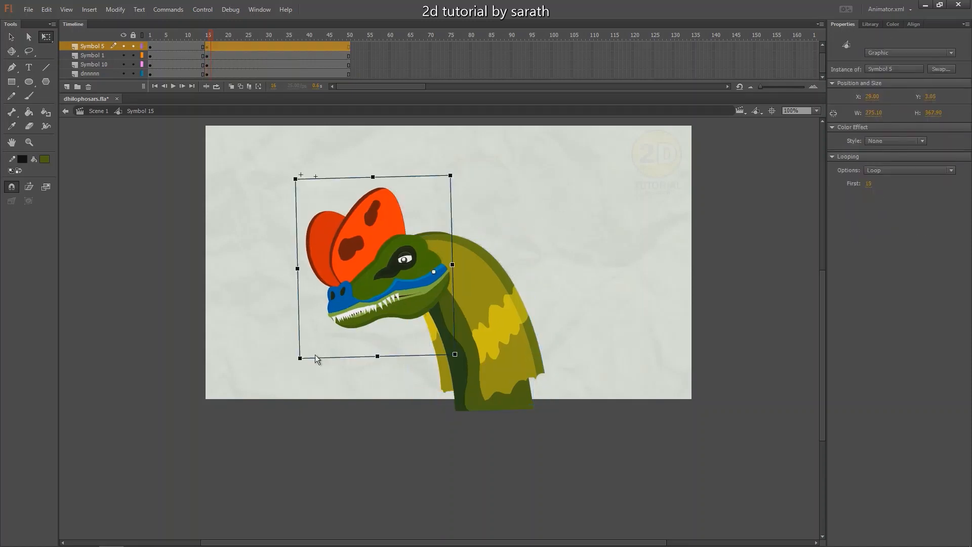
pyautogui.moveTo(305, 365); pyautogui.dragTo(293, 349)
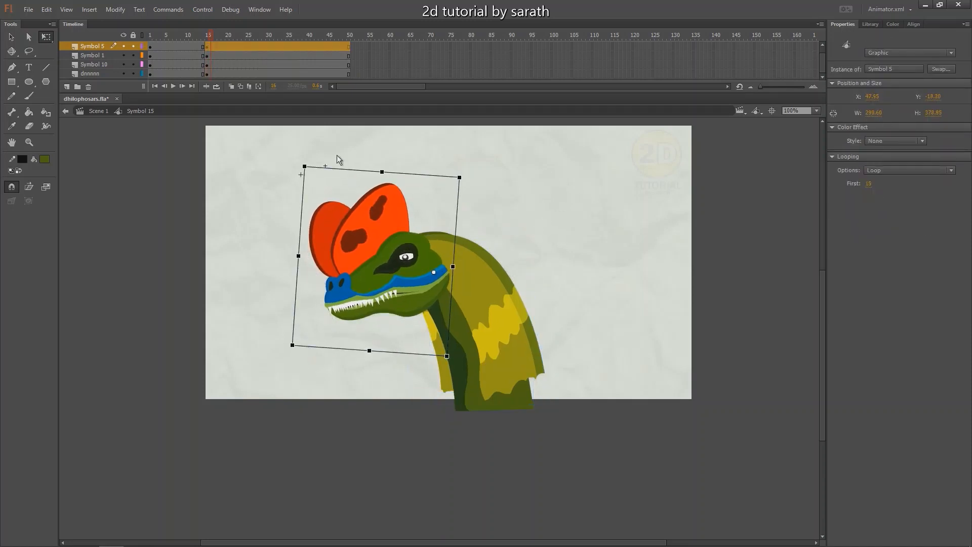
pyautogui.click(208, 38)
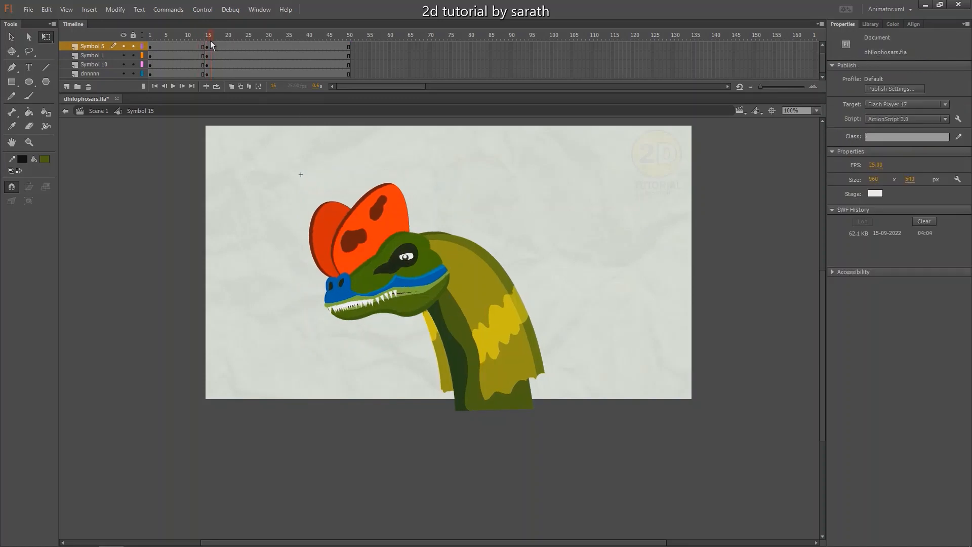
# - Create classic tweens across the frame 15 keyframes on all character layers with Sync enabled, and preview the motion
pyautogui.moveTo(184, 74); pyautogui.dragTo(240, 55)
pyautogui.rightClick(222, 61)
pyautogui.click(256, 91)
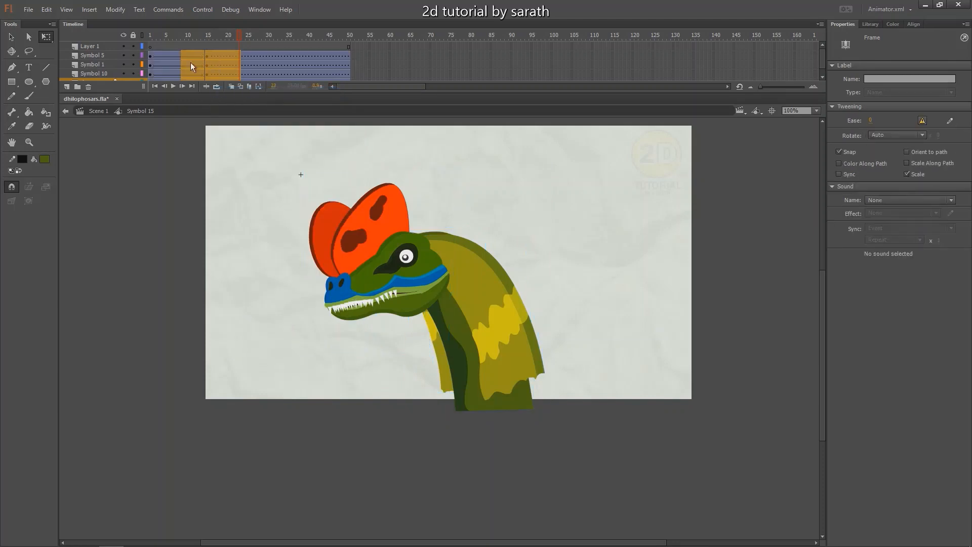
pyautogui.click(839, 175)
pyautogui.press('Return')
pyautogui.press('Return')
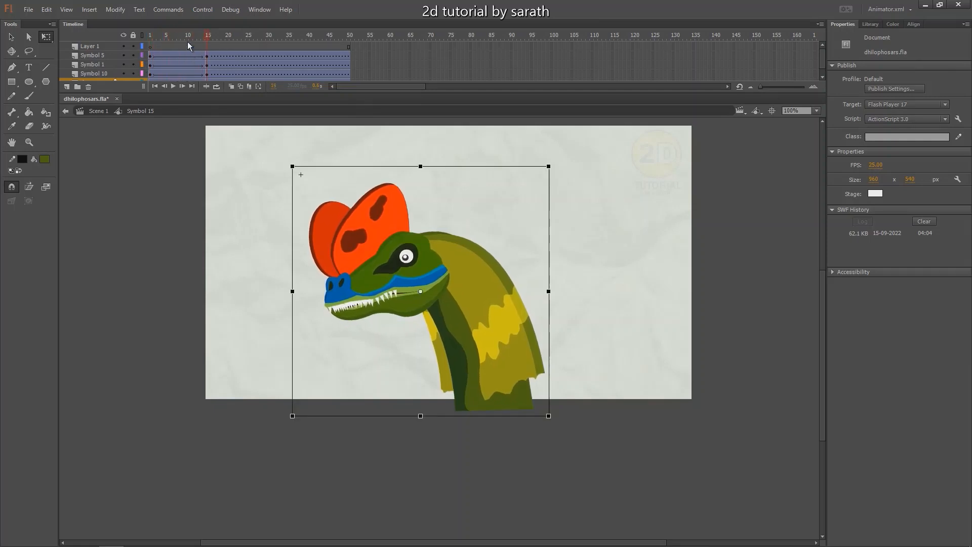
pyautogui.moveTo(188, 39); pyautogui.dragTo(152, 38)
pyautogui.press('Return')
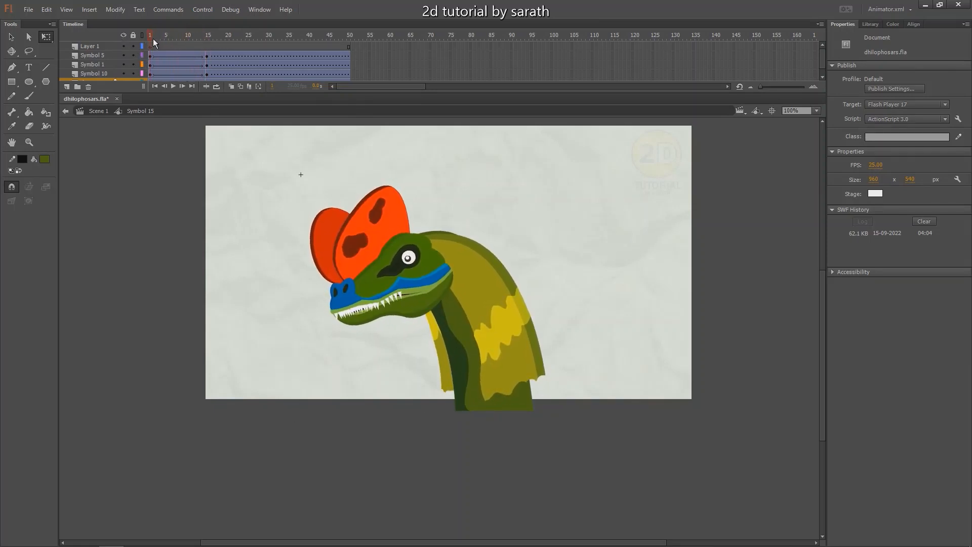
# - Nudge the whole character slightly left at frame 15 and play the animation
pyautogui.click(206, 35)
pyautogui.hotkey('ctrl', 'a')
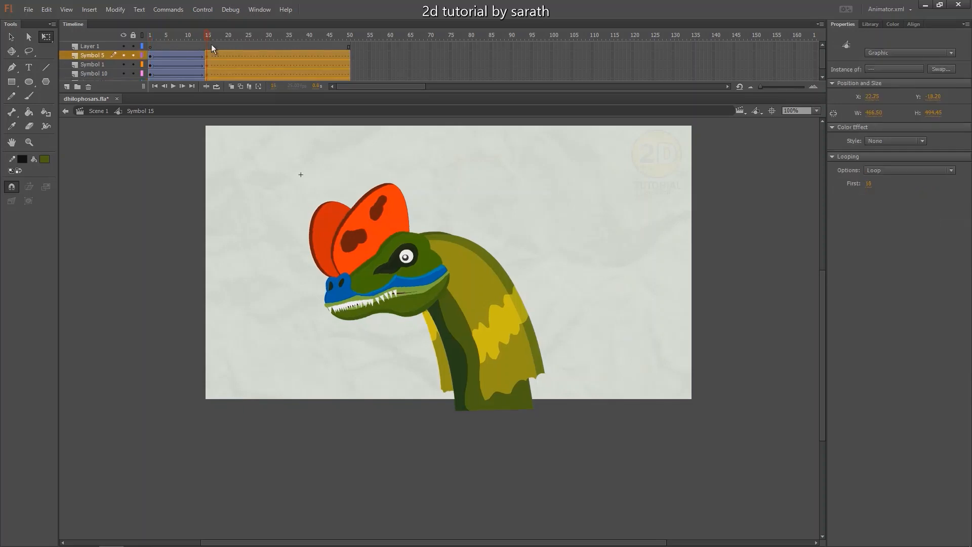
pyautogui.press('Left')
pyautogui.press('Left')
pyautogui.press('F6')
pyautogui.press('Return')
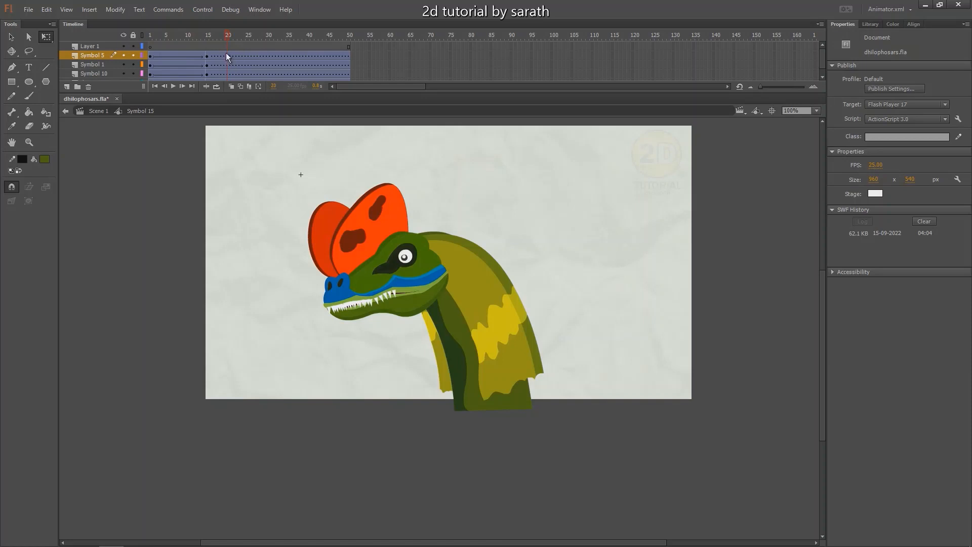
# - Add keyframes at frames 20 and 23 on all character layers, and tilt the whole character forward about the neck base at frame 23
pyautogui.moveTo(226, 53); pyautogui.dragTo(239, 28)
pyautogui.press('F6')
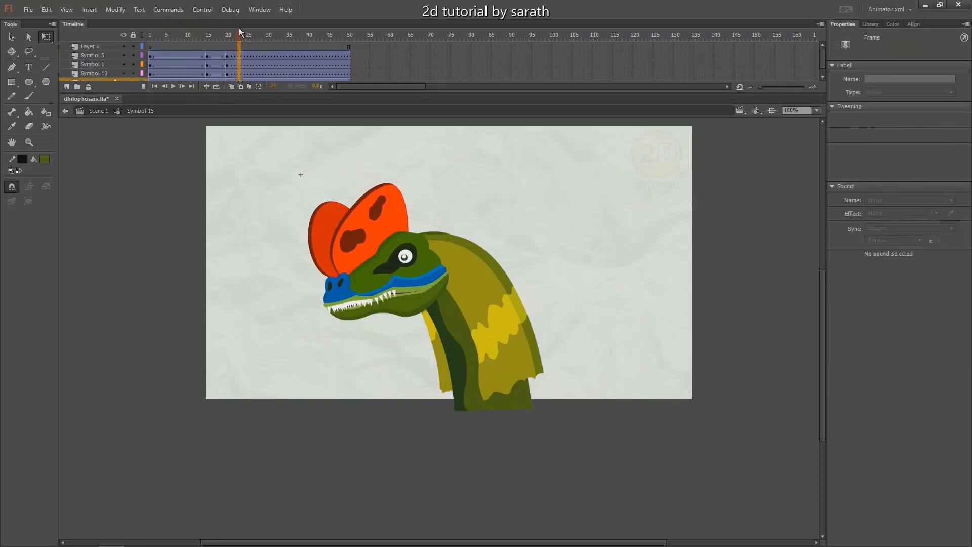
pyautogui.press('F6')
pyautogui.moveTo(245, 175); pyautogui.dragTo(236, 180)
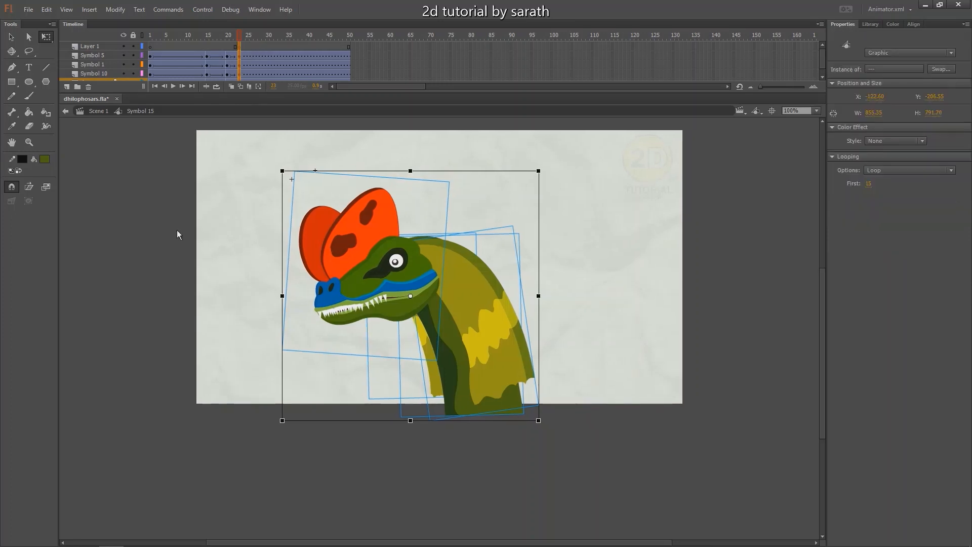
pyautogui.moveTo(410, 296); pyautogui.dragTo(444, 411)
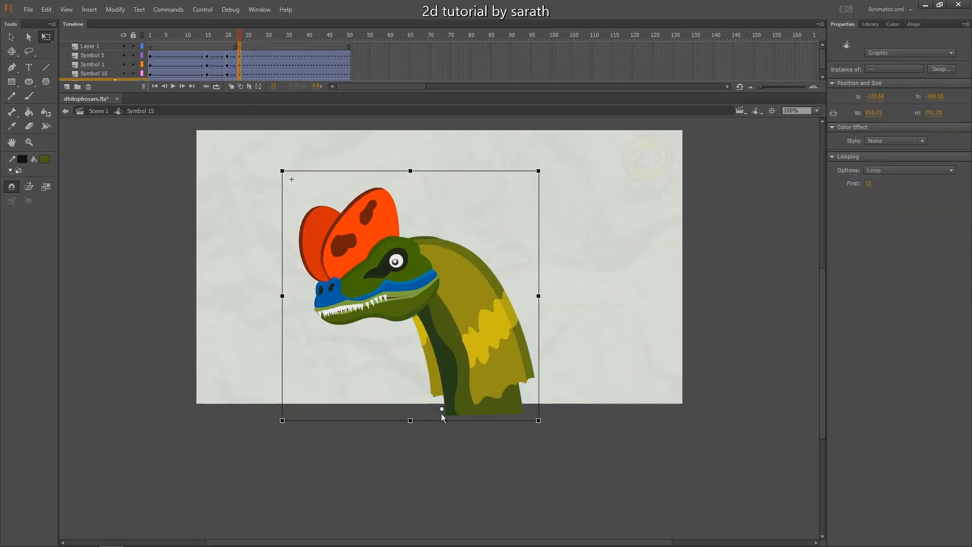
pyautogui.moveTo(545, 173); pyautogui.dragTo(537, 171)
# - Rotate the head upward at frame 23 and play the animation from frame 20
pyautogui.click(400, 272)
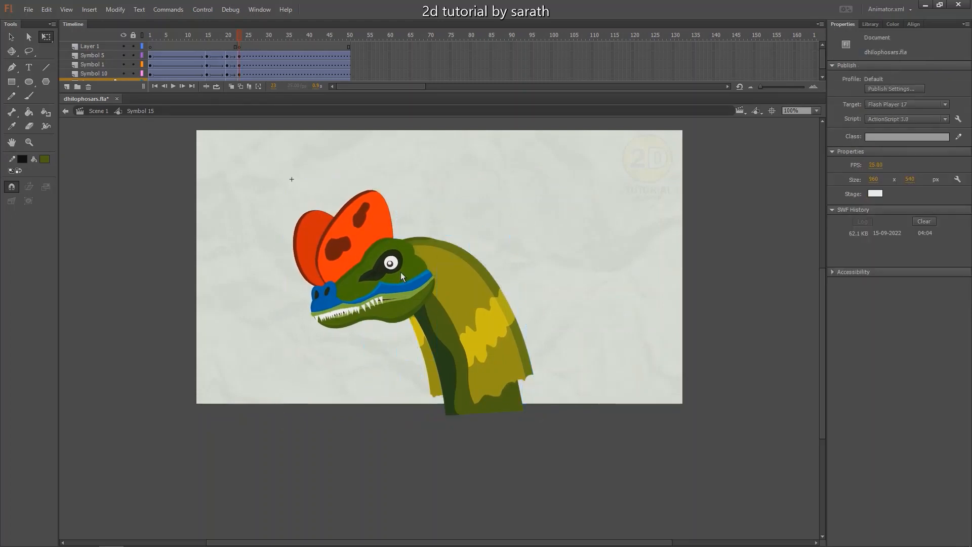
pyautogui.moveTo(284, 362); pyautogui.dragTo(275, 344)
pyautogui.click(224, 46)
pyautogui.press('Return')
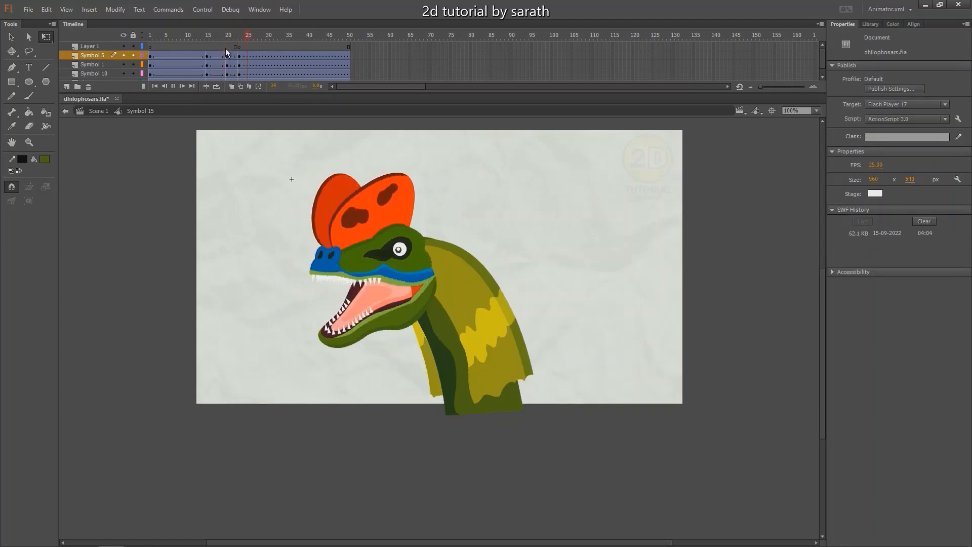
# - Apply a positive ease to the tweens between frames 20 and 23 on all character layers and scrub through the result
pyautogui.click(233, 36)
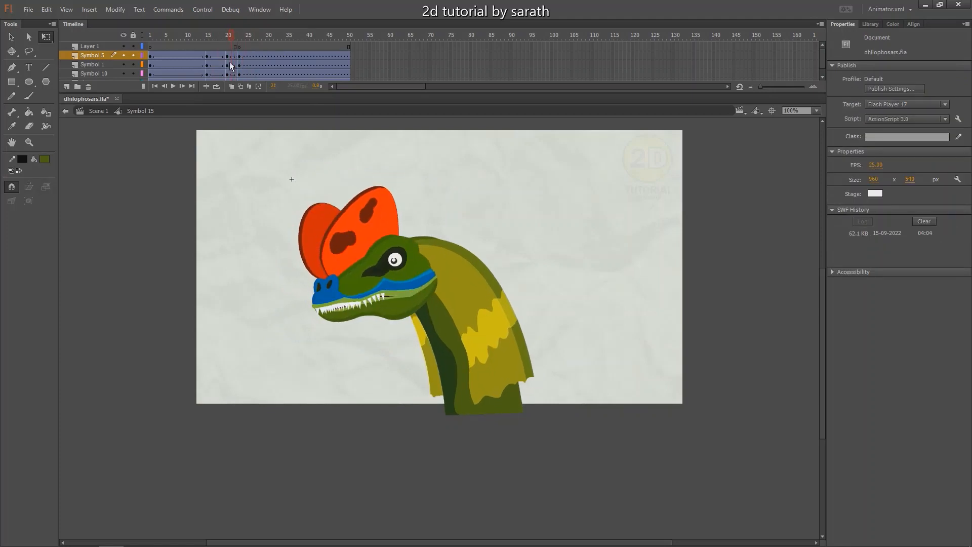
pyautogui.moveTo(233, 56); pyautogui.dragTo(232, 118)
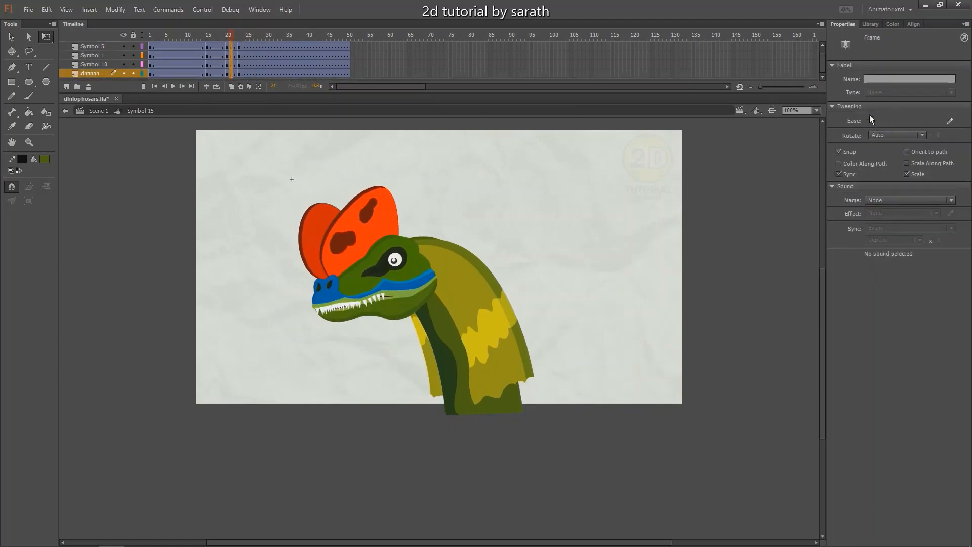
pyautogui.moveTo(871, 120); pyautogui.dragTo(924, 119)
pyautogui.click(226, 39)
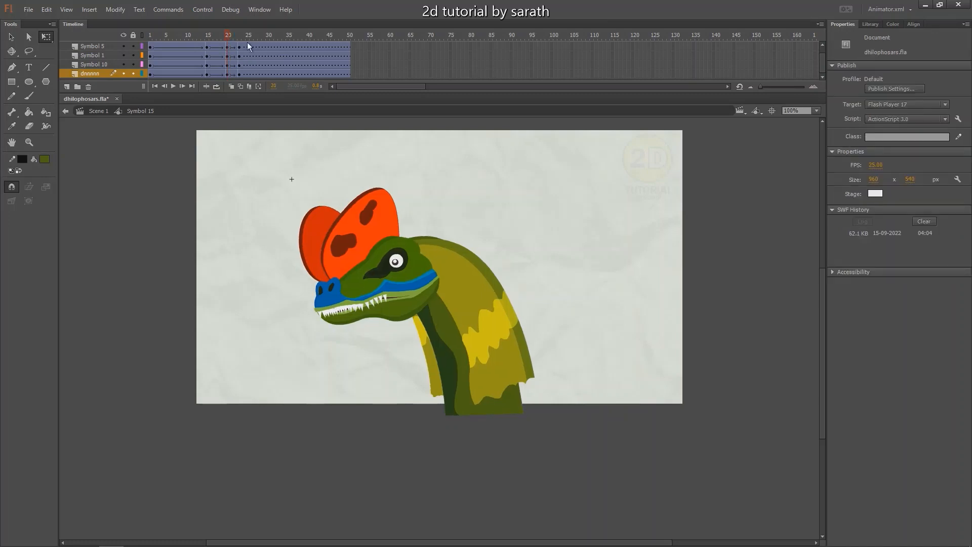
pyautogui.moveTo(240, 40); pyautogui.dragTo(227, 42)
pyautogui.click(248, 37)
pyautogui.click(227, 38)
# - Remove three frames before the open-mouth keyframe inside the head symbol and return to the full character symbol
pyautogui.press('v')
pyautogui.click(406, 302)
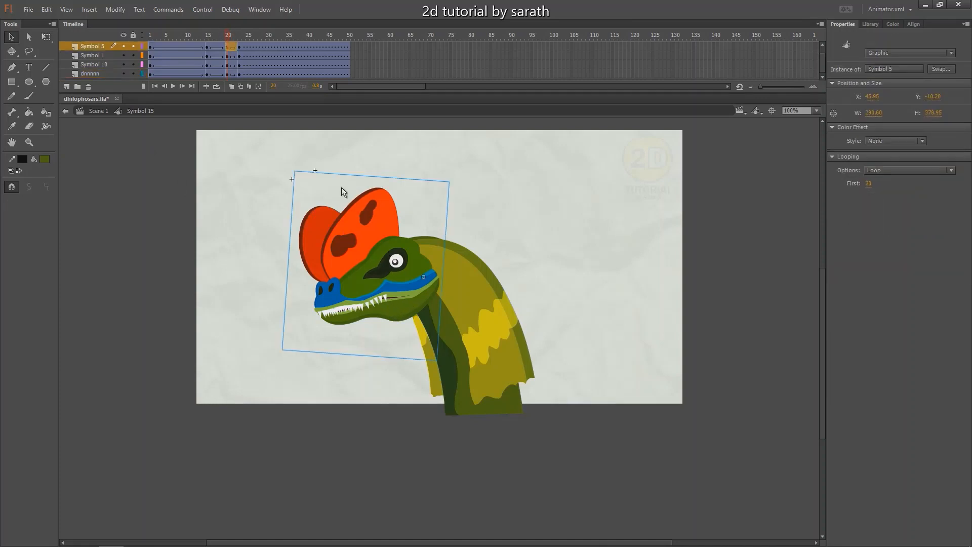
pyautogui.doubleClick(408, 309)
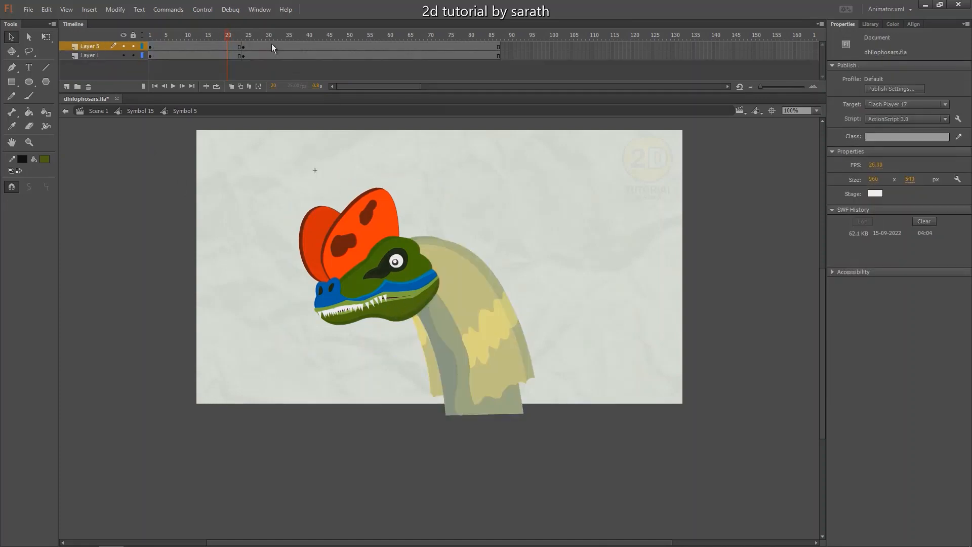
pyautogui.hotkey('shift', 'F5')
pyautogui.hotkey('shift', 'F5')
pyautogui.hotkey('shift', 'F5')
pyautogui.doubleClick(273, 193)
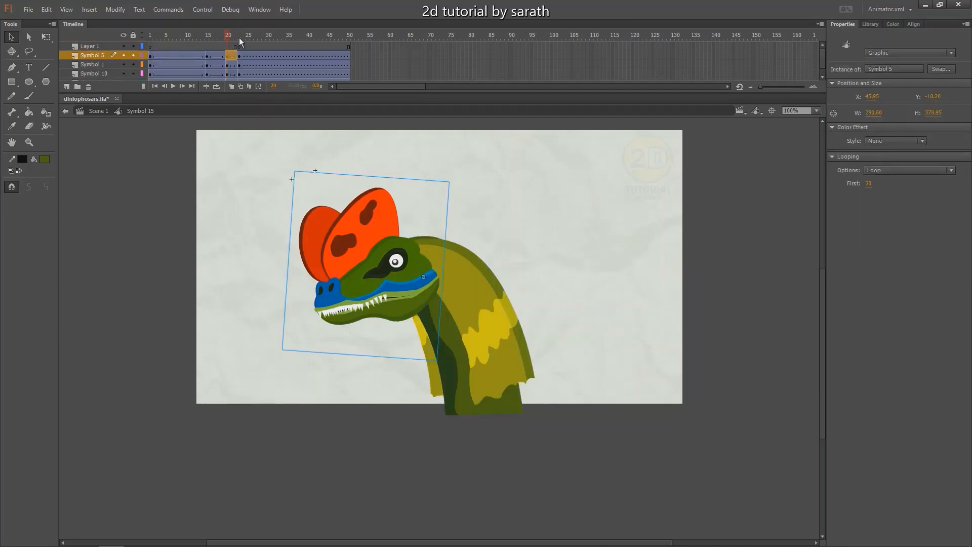
# - Open the head symbol and insert three frames before the open-mouth keyframe on both layers
pyautogui.click(238, 38)
pyautogui.doubleClick(393, 274)
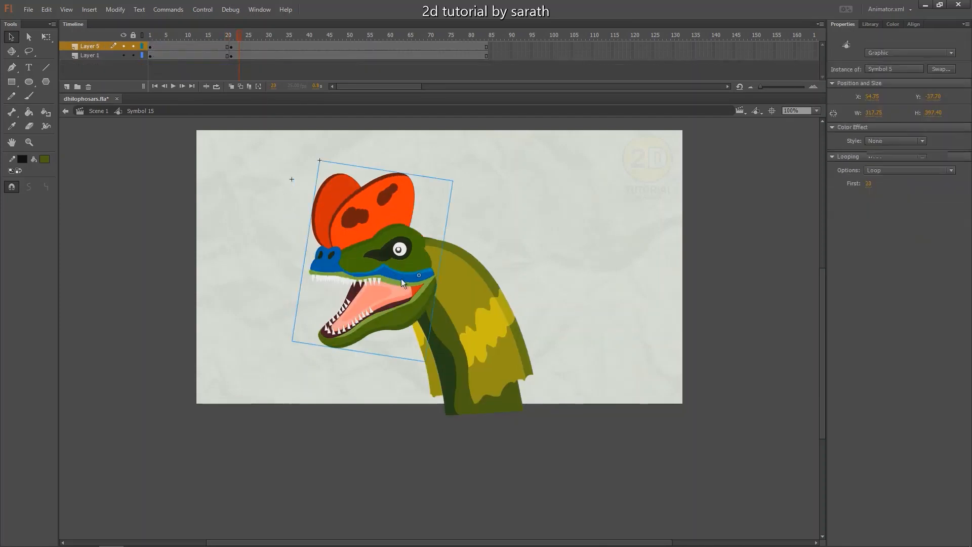
pyautogui.click(240, 56)
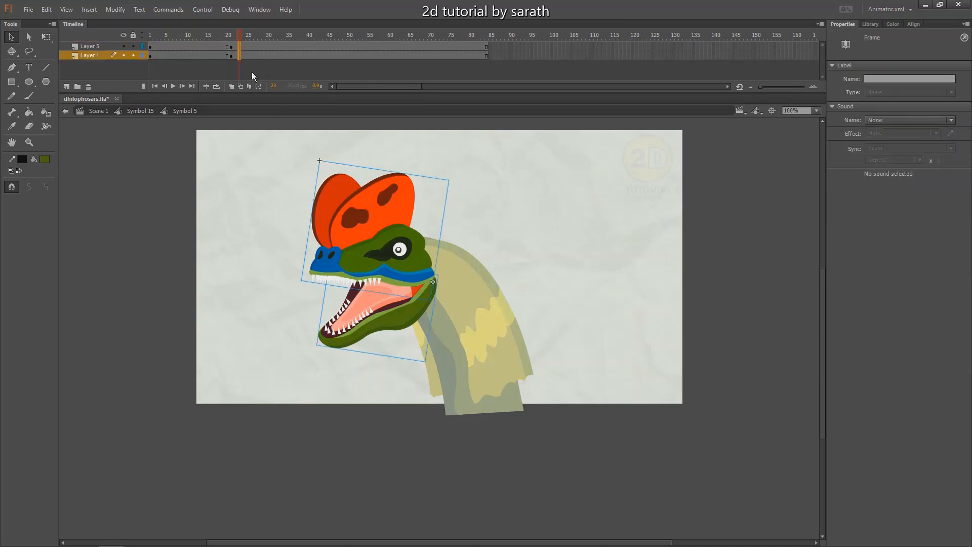
pyautogui.click(227, 38)
pyautogui.press('F5')
pyautogui.press('F5')
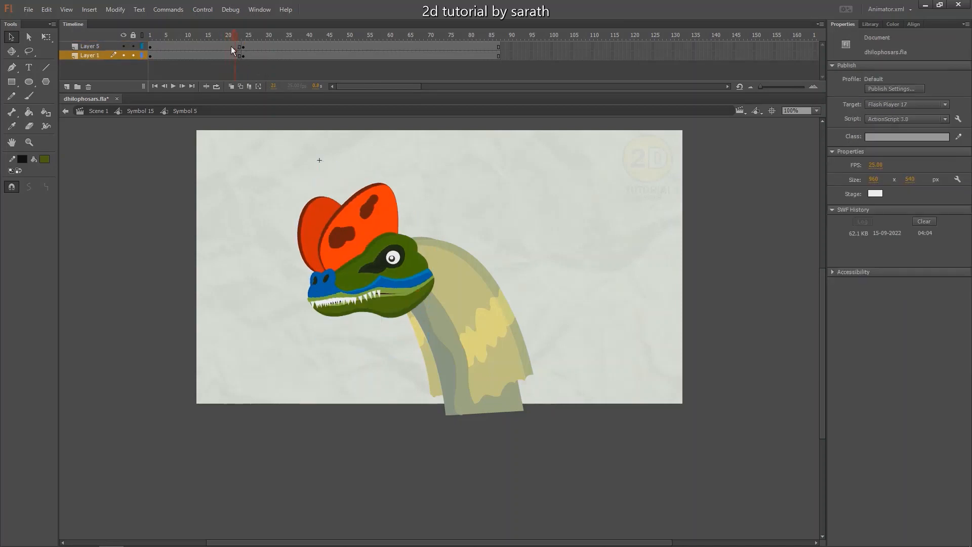
# - Create eased-out classic tweens on both head layers, running from a keyframe at frame 21 to the open-mouth keyframe at frame 24
pyautogui.moveTo(231, 47)
pyautogui.mouseDown()
pyautogui.moveTo(244, 44)
pyautogui.moveTo(229, 48)
pyautogui.moveTo(247, 56)
pyautogui.mouseUp()
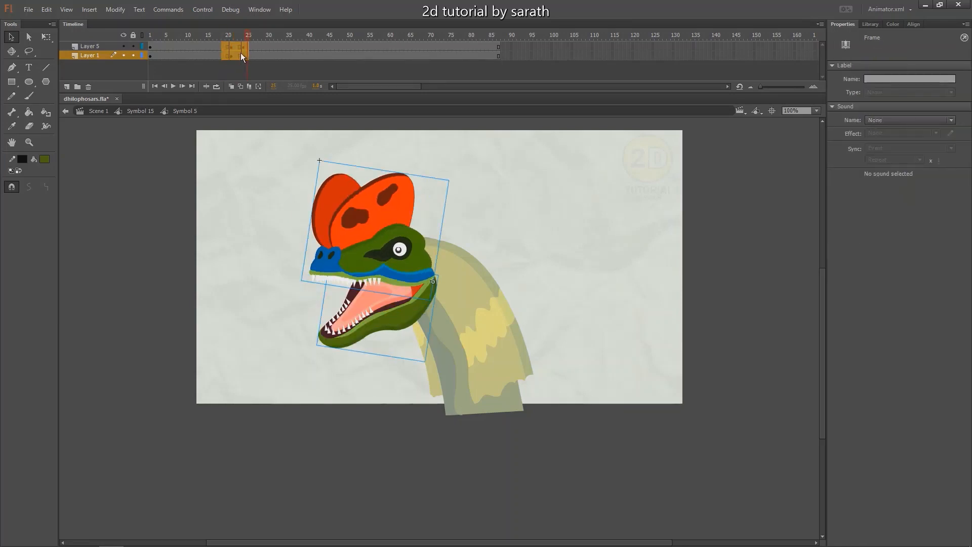
pyautogui.rightClick(241, 53)
pyautogui.click(314, 83)
pyautogui.moveTo(871, 121); pyautogui.dragTo(939, 64)
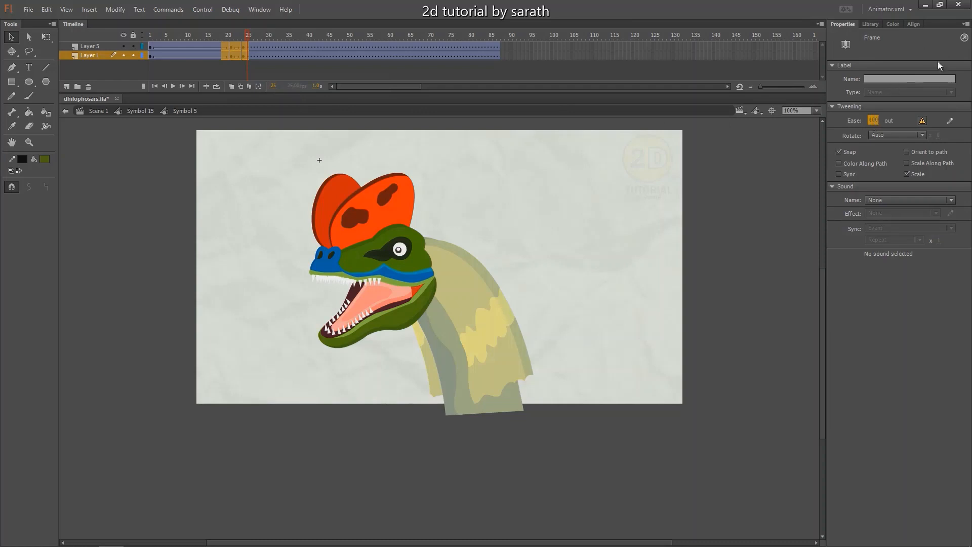
# - Play the head animation, return to the full character symbol and scrub between frames 20 and 23
pyautogui.click(220, 55)
pyautogui.click(193, 132)
pyautogui.press('Return')
pyautogui.doubleClick(182, 174)
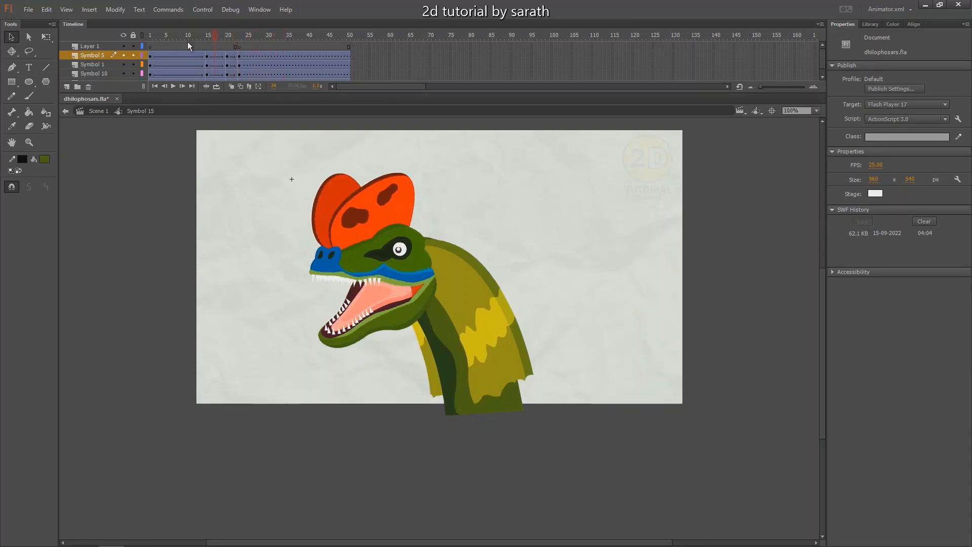
pyautogui.click(228, 40)
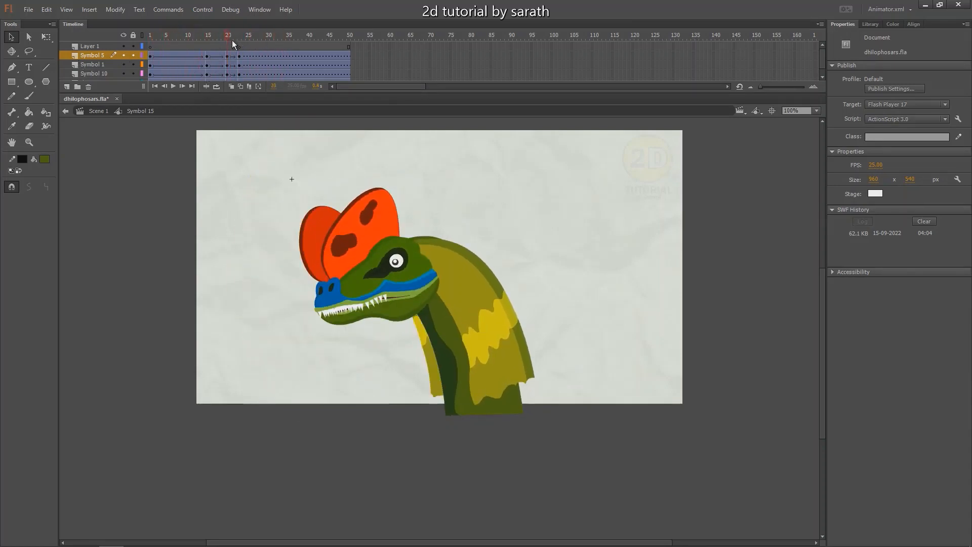
pyautogui.moveTo(233, 40); pyautogui.dragTo(239, 41)
pyautogui.click(231, 55)
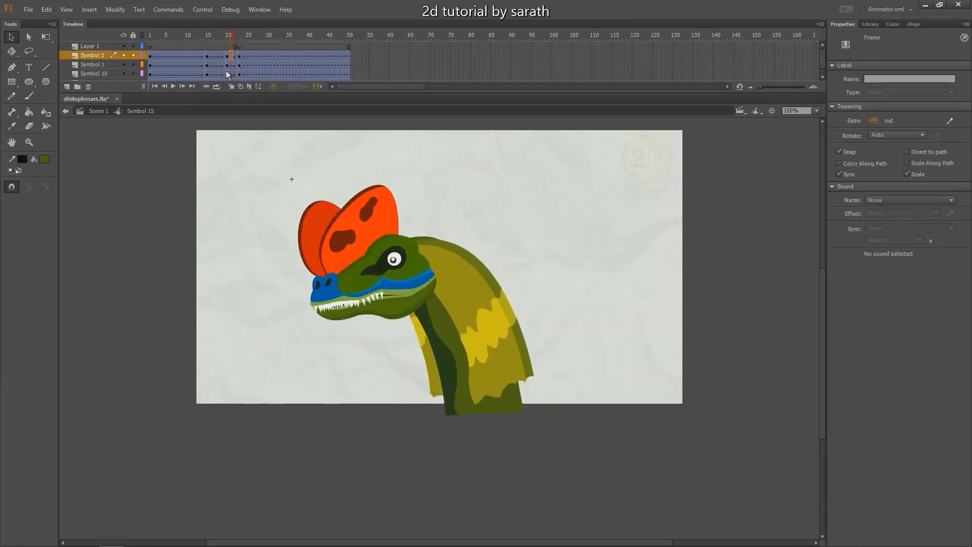
# - Open the front frill symbol at frame 20 and remove frames until the spread-frill keyframe falls on frame 21
pyautogui.click(228, 37)
pyautogui.click(482, 282)
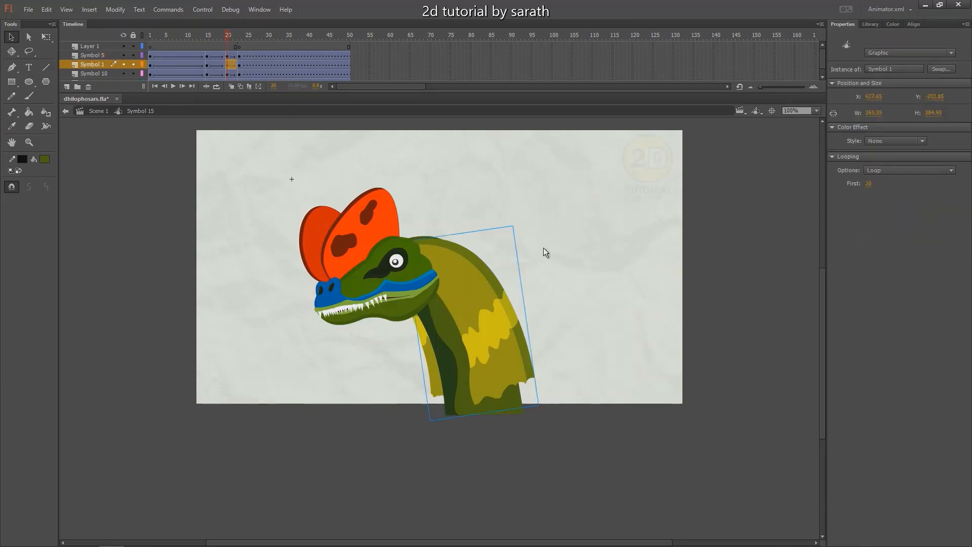
pyautogui.moveTo(474, 278); pyautogui.dragTo(429, 267)
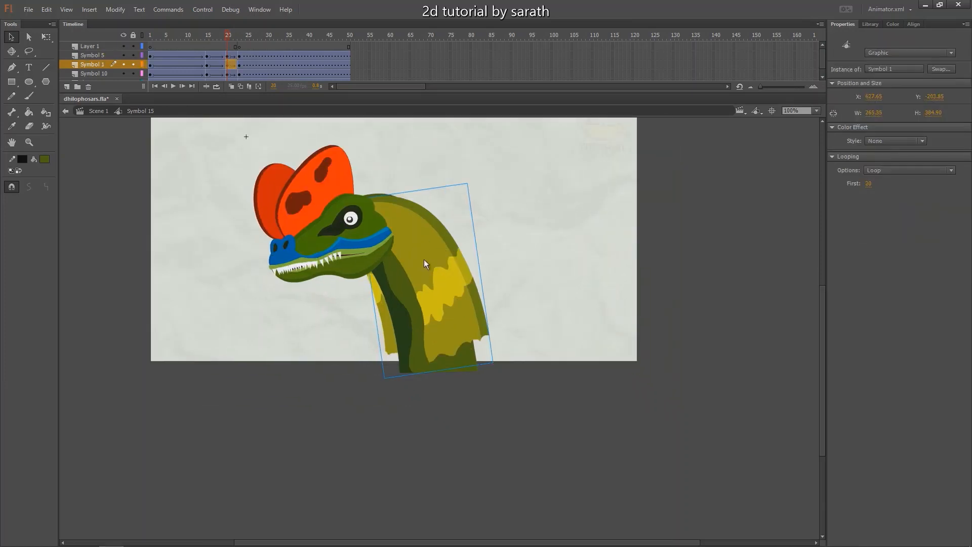
pyautogui.doubleClick(425, 266)
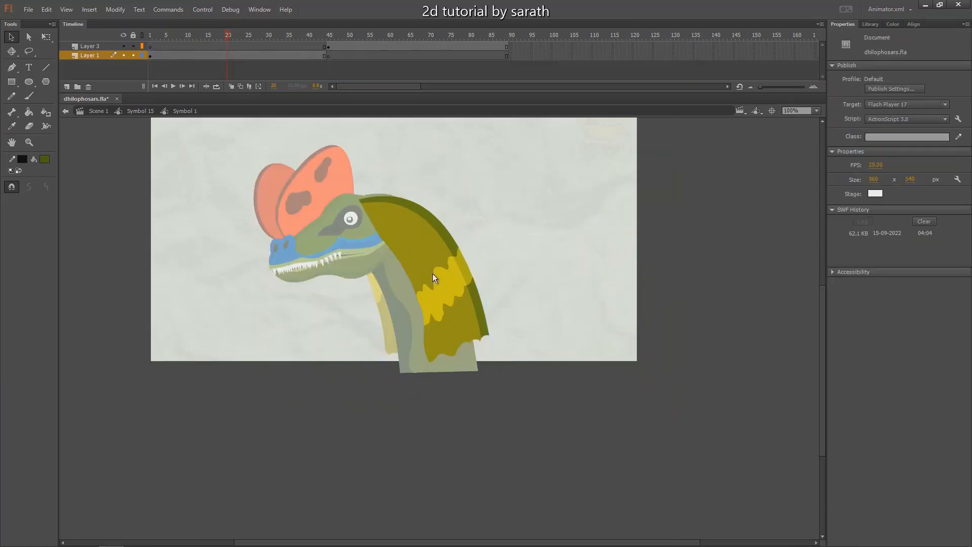
pyautogui.hotkey('shift', 'F5')
pyautogui.hotkey('shift', 'F5')
pyautogui.hotkey('shift', 'F5')
pyautogui.hotkey('shift', 'F5')
pyautogui.hotkey('shift', 'F5')
pyautogui.hotkey('shift', 'F5')
pyautogui.hotkey('shift', 'F5')
pyautogui.hotkey('shift', 'F5')
pyautogui.hotkey('shift', 'F5')
pyautogui.hotkey('shift', 'F5')
pyautogui.hotkey('shift', 'F5')
pyautogui.hotkey('shift', 'F5')
pyautogui.hotkey('shift', 'F5')
pyautogui.hotkey('shift', 'F5')
pyautogui.hotkey('shift', 'F5')
pyautogui.hotkey('shift', 'F5')
pyautogui.hotkey('shift', 'F5')
pyautogui.hotkey('shift', 'F5')
pyautogui.hotkey('shift', 'F5')
pyautogui.hotkey('shift', 'F5')
pyautogui.hotkey('shift', 'F5')
pyautogui.hotkey('shift', 'F5')
pyautogui.hotkey('shift', 'F5')
pyautogui.hotkey('shift', 'F5')
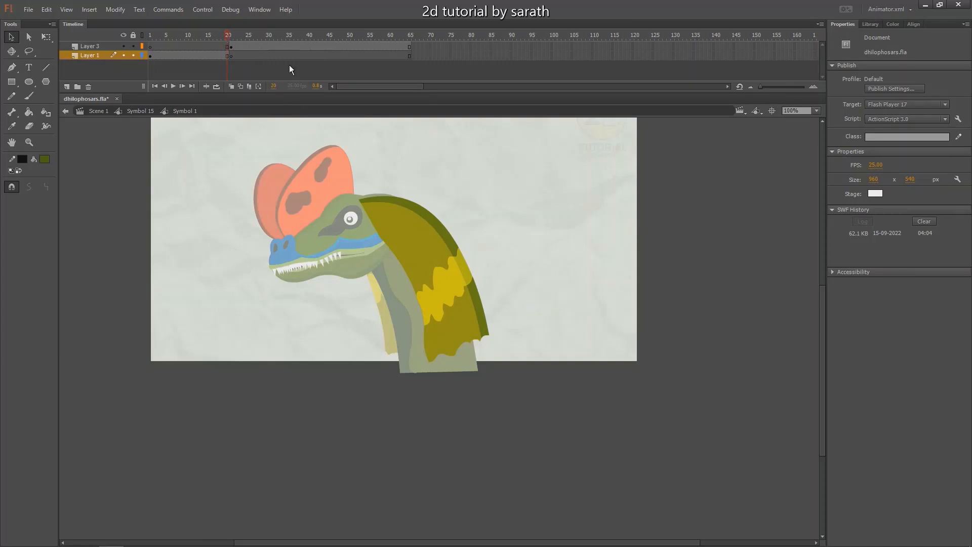
# - Inspect the spread frill at frame 25, return to the full character symbol and scrub to frame 23
pyautogui.click(246, 46)
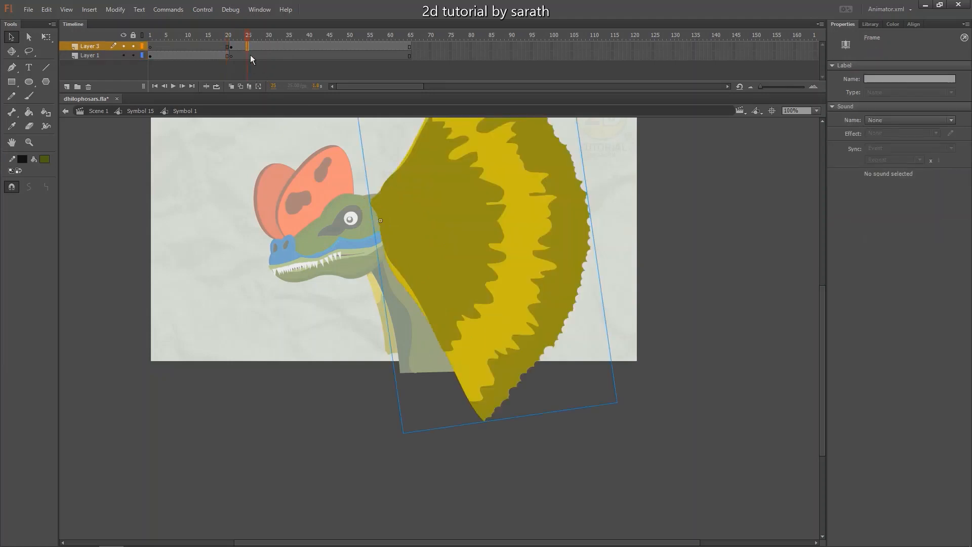
pyautogui.doubleClick(218, 139)
pyautogui.moveTo(230, 38); pyautogui.dragTo(238, 41)
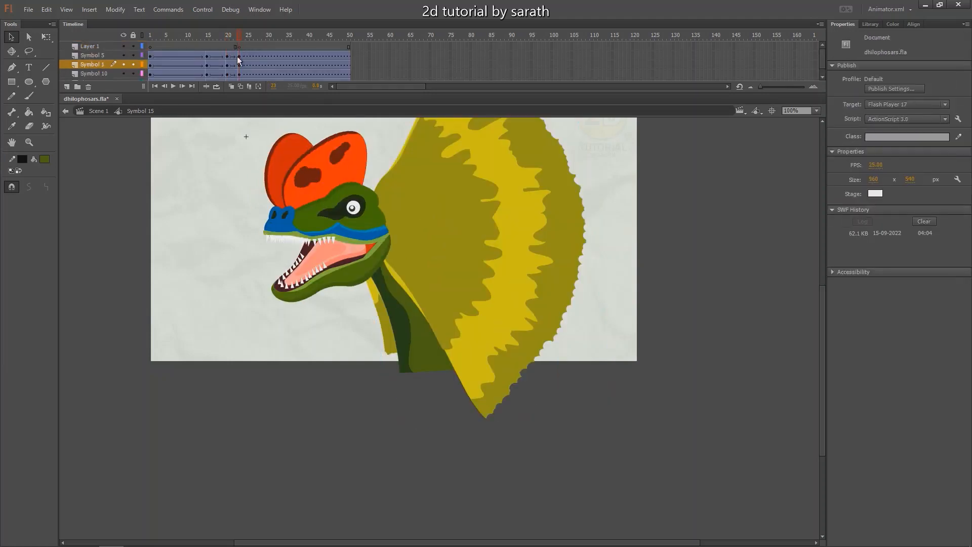
# - Reopen the front frill symbol and add a keyframe at frame 23 on the spread frill's layer
pyautogui.doubleClick(455, 185)
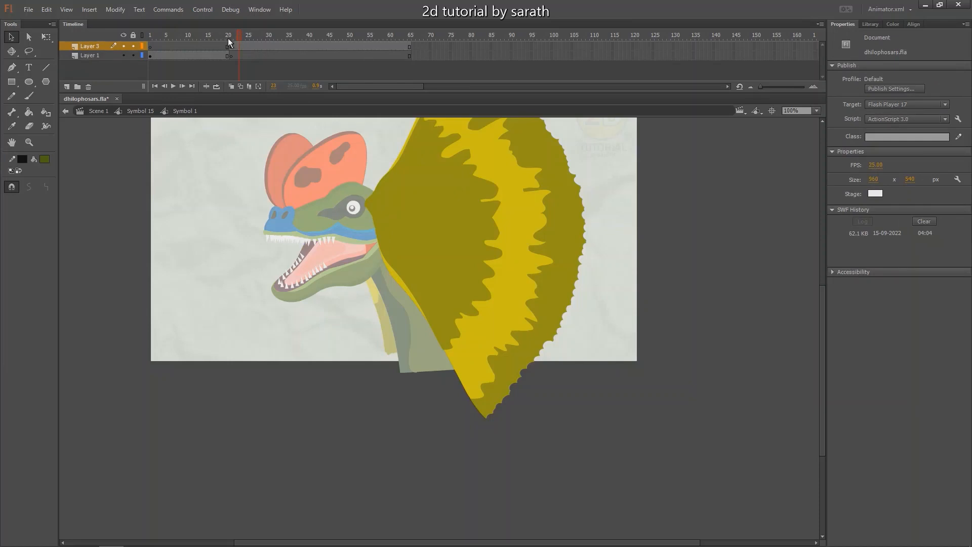
pyautogui.moveTo(228, 38); pyautogui.dragTo(234, 38)
pyautogui.click(241, 46)
pyautogui.press('F6')
# - At frame 21, squash the spread frill vertically and skew its outer edge downward with Free Transform to form a half-open pose
pyautogui.moveTo(234, 37); pyautogui.dragTo(232, 43)
pyautogui.click(474, 199)
pyautogui.press('q')
pyautogui.moveTo(474, 202); pyautogui.dragTo(444, 232)
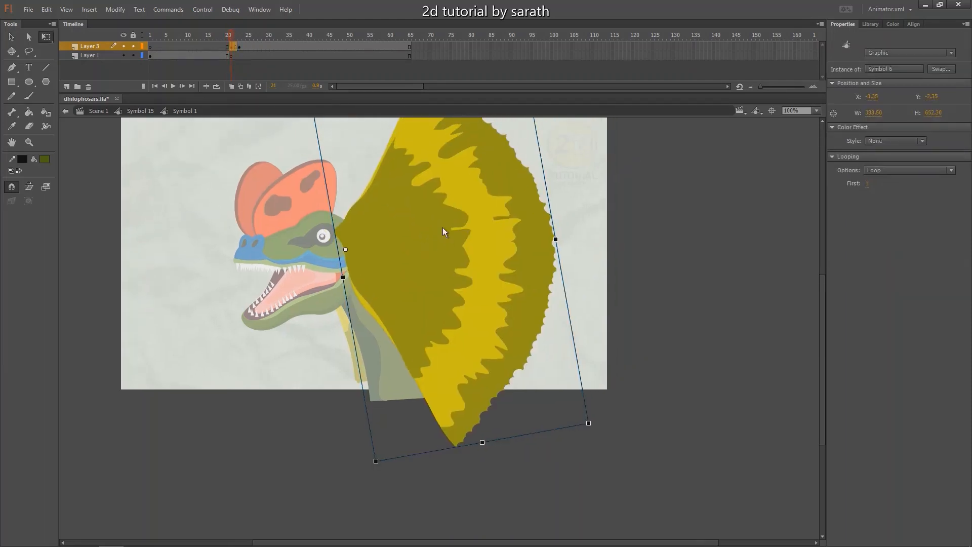
pyautogui.moveTo(440, 149); pyautogui.dragTo(428, 191)
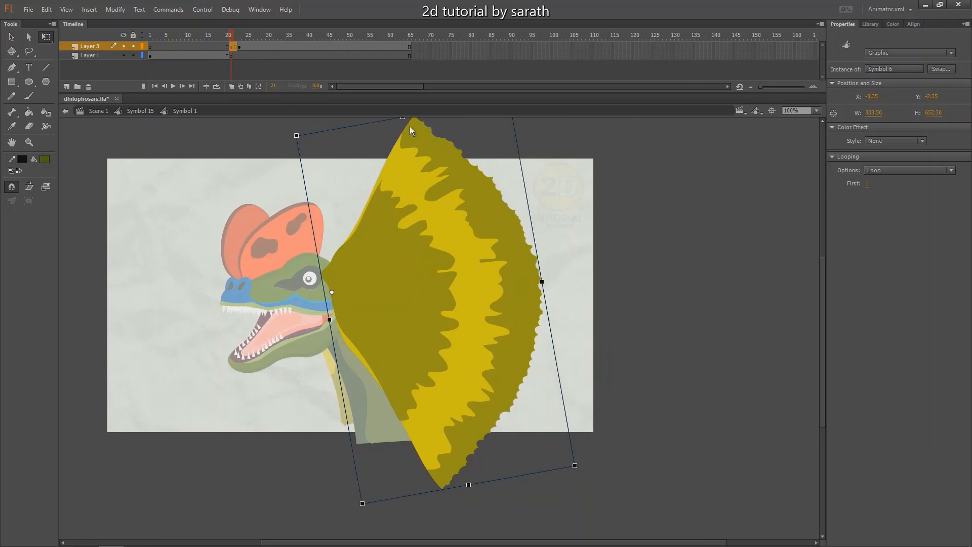
pyautogui.scroll(1, 405, 131)
pyautogui.moveTo(402, 125); pyautogui.dragTo(410, 170)
pyautogui.moveTo(524, 158); pyautogui.dragTo(536, 196)
pyautogui.moveTo(539, 268); pyautogui.dragTo(537, 300)
pyautogui.moveTo(433, 208); pyautogui.dragTo(432, 237)
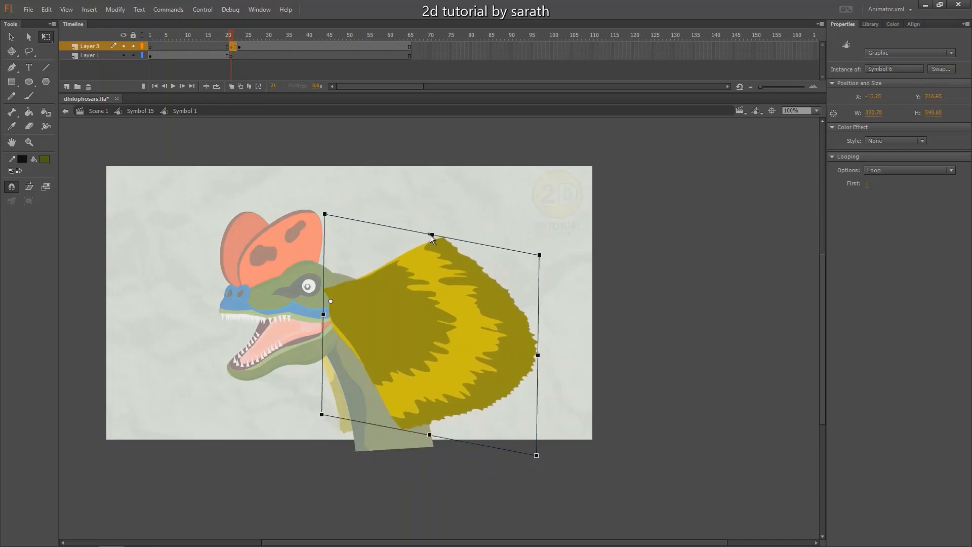
pyautogui.moveTo(538, 327); pyautogui.dragTo(537, 349)
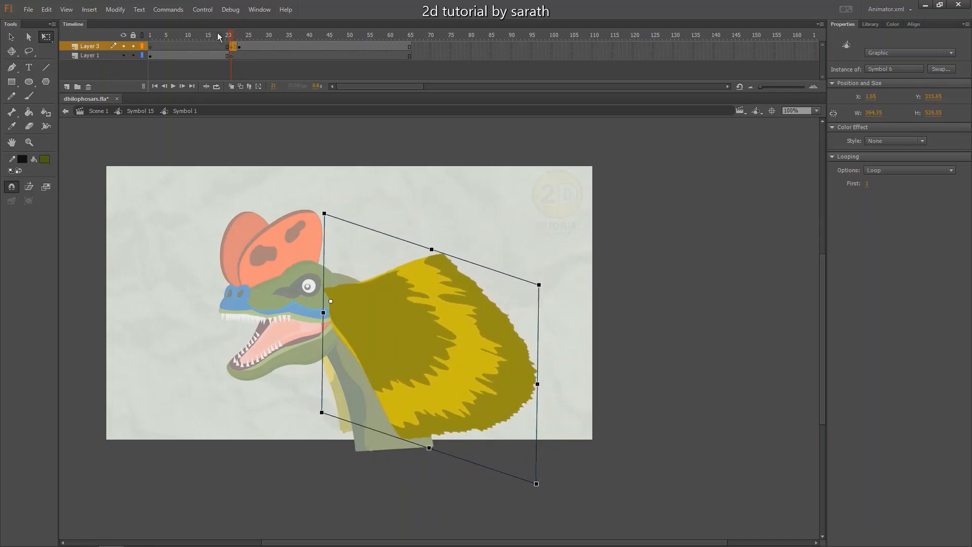
# - Create a classic tween between frames 21 and 23 on the front frill's Layer 3 and apply a positive ease
pyautogui.moveTo(227, 39); pyautogui.dragTo(251, 48)
pyautogui.click(228, 47)
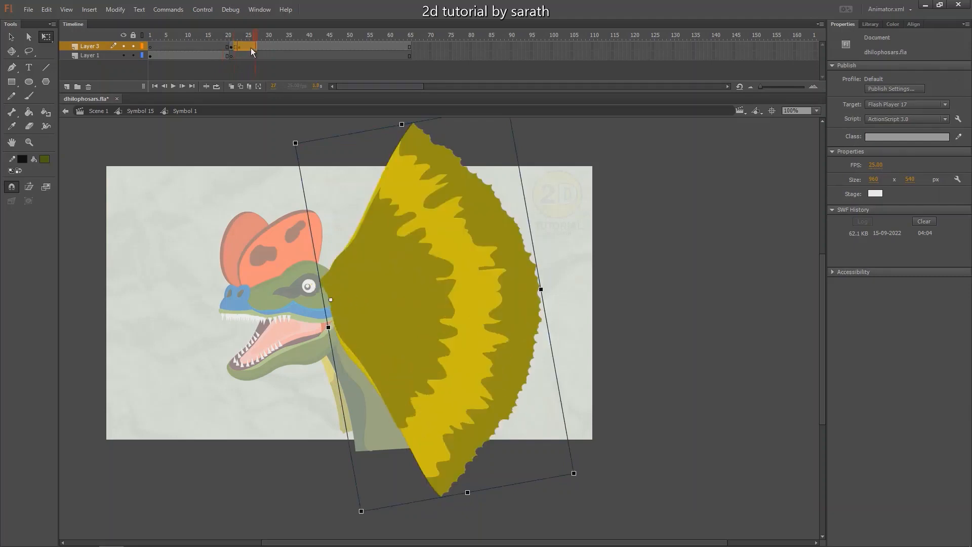
pyautogui.rightClick(251, 47)
pyautogui.click(274, 77)
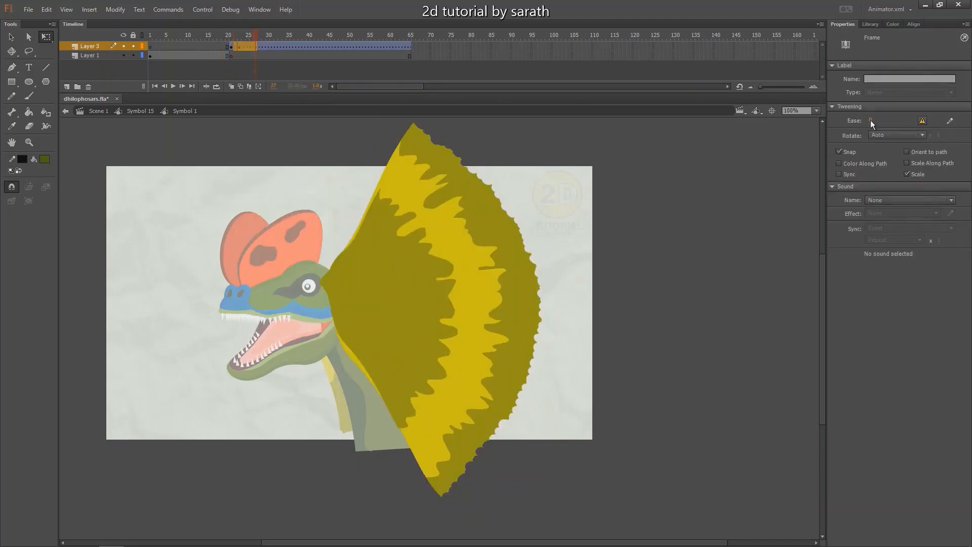
pyautogui.moveTo(870, 121); pyautogui.dragTo(910, 61)
# - Play and scrub through the front frill's opening motion, and return to the full character symbol
pyautogui.press('Return')
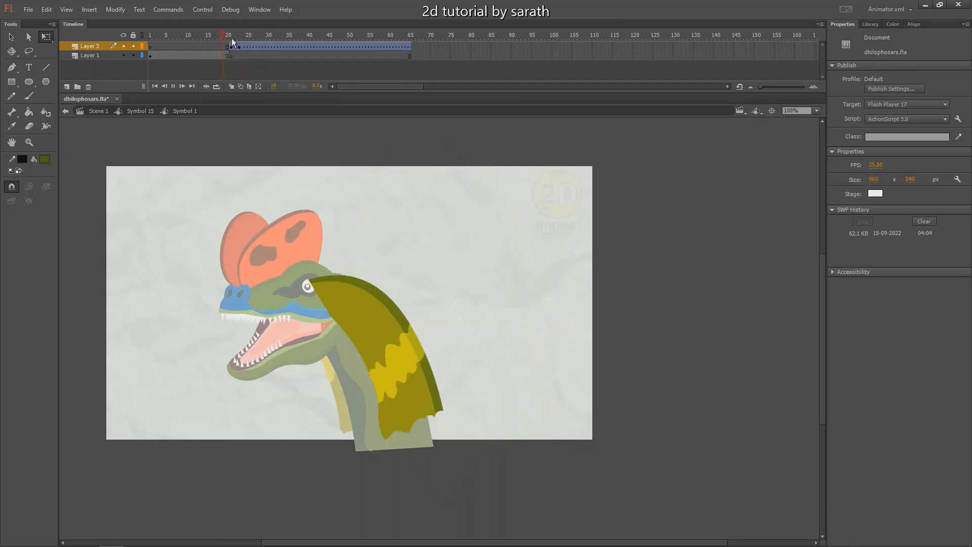
pyautogui.press('Return')
pyautogui.press('v')
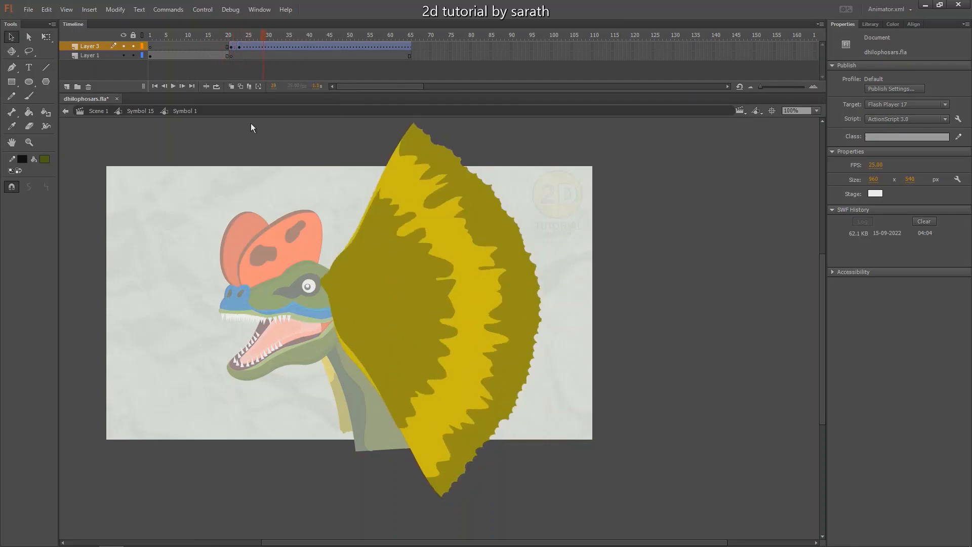
pyautogui.moveTo(234, 39); pyautogui.dragTo(239, 37)
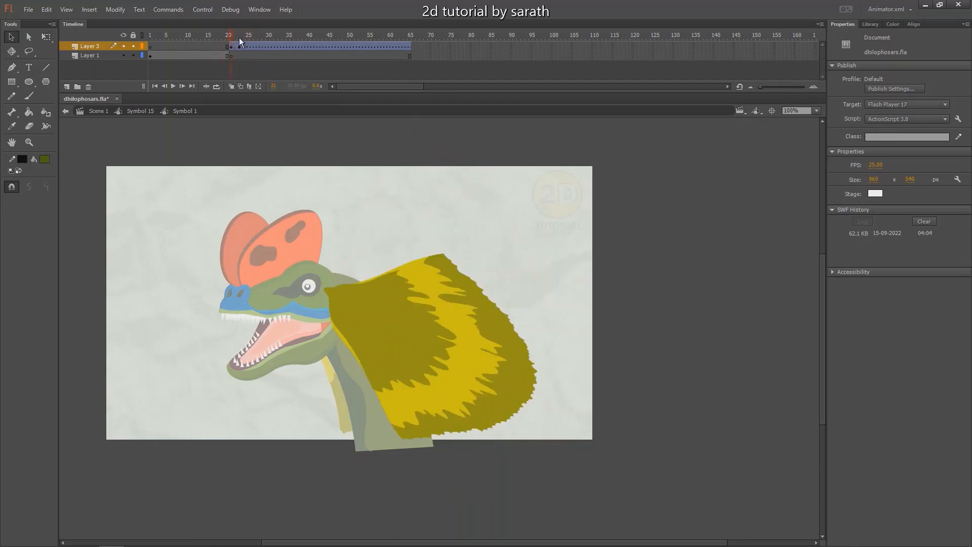
pyautogui.doubleClick(247, 173)
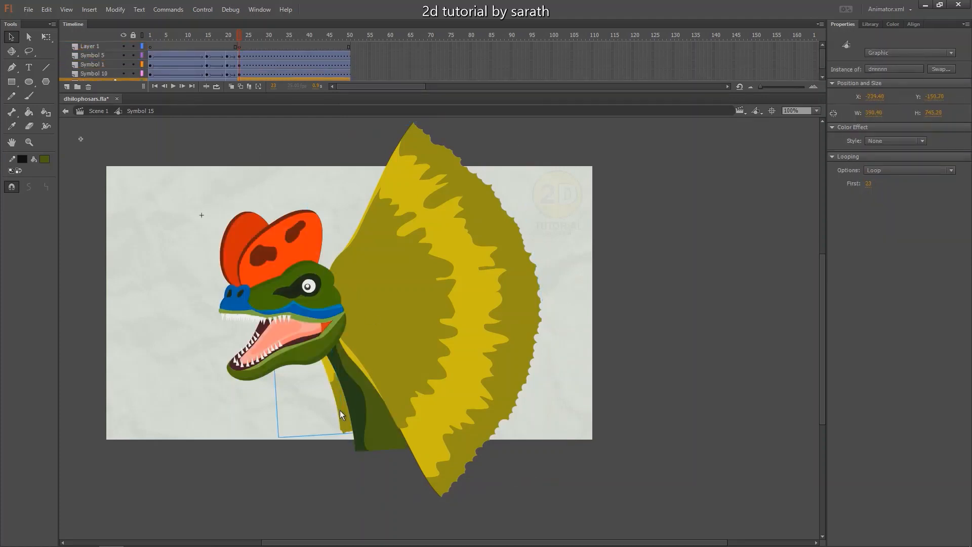
# - Open the rear frill symbol and remove frames at frame 20 until its spread-frill keyframe falls on frame 21
pyautogui.doubleClick(342, 412)
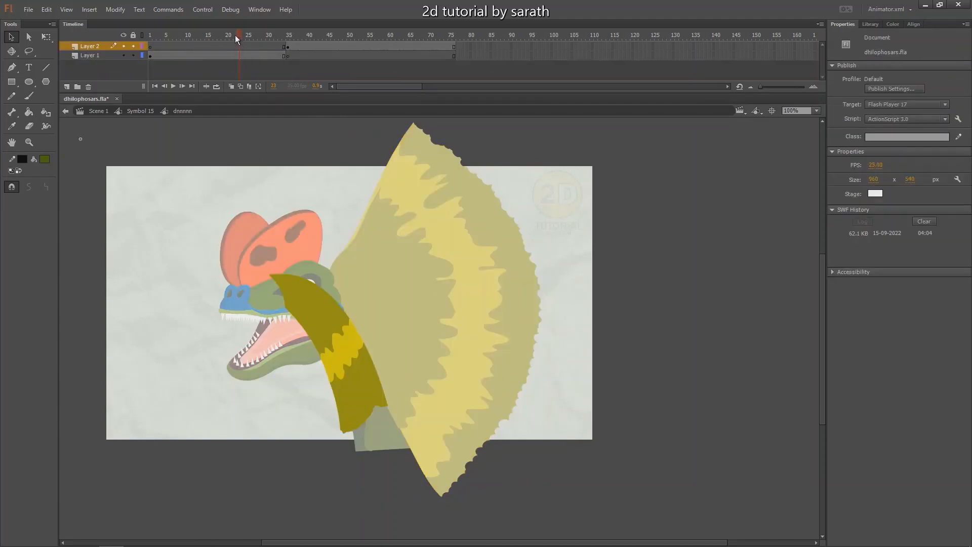
pyautogui.hotkey('shift', 'F5')
pyautogui.hotkey('shift', 'F5')
pyautogui.hotkey('shift', 'F5')
pyautogui.hotkey('shift', 'F5')
pyautogui.hotkey('shift', 'F5')
pyautogui.hotkey('shift', 'F5')
pyautogui.hotkey('shift', 'F5')
pyautogui.hotkey('shift', 'F5')
pyautogui.hotkey('shift', 'F5')
pyautogui.hotkey('shift', 'F5')
pyautogui.hotkey('shift', 'F5')
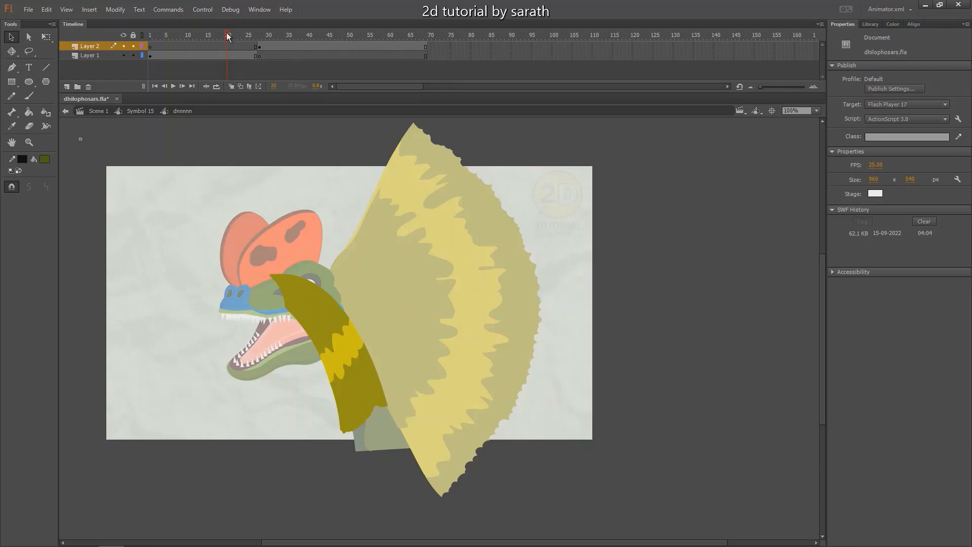
pyautogui.hotkey('shift', 'F5')
pyautogui.hotkey('shift', 'F5')
pyautogui.hotkey('shift', 'F5')
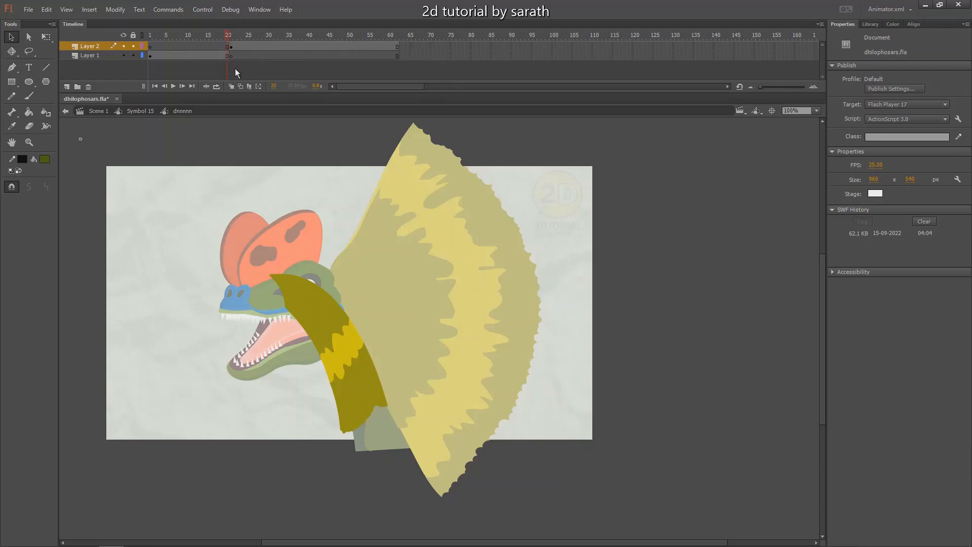
# - Add a keyframe at frame 23 on the rear frill's Layer 2, and narrow, shorten and skew the frill downward at frame 21
pyautogui.click(239, 46)
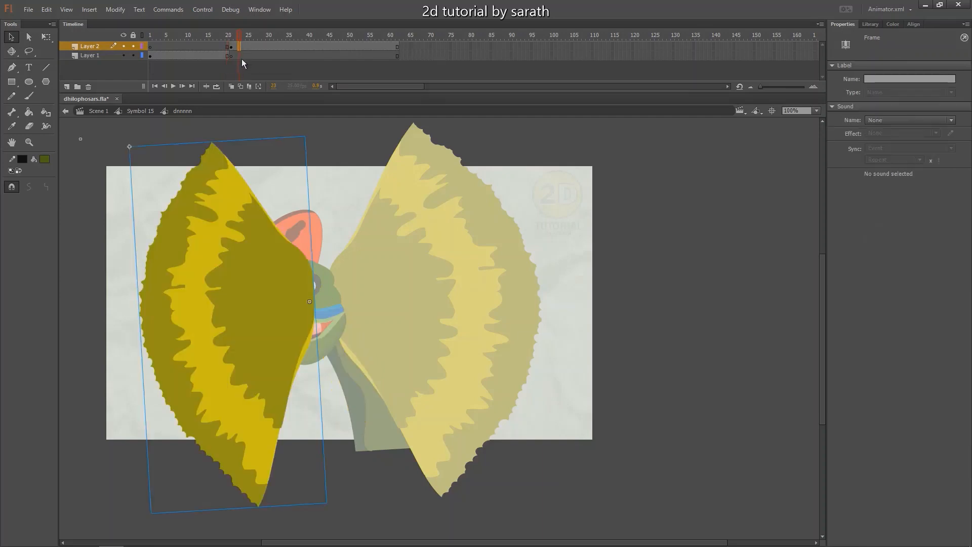
pyautogui.moveTo(236, 38); pyautogui.dragTo(229, 38)
pyautogui.click(232, 47)
pyautogui.press('q')
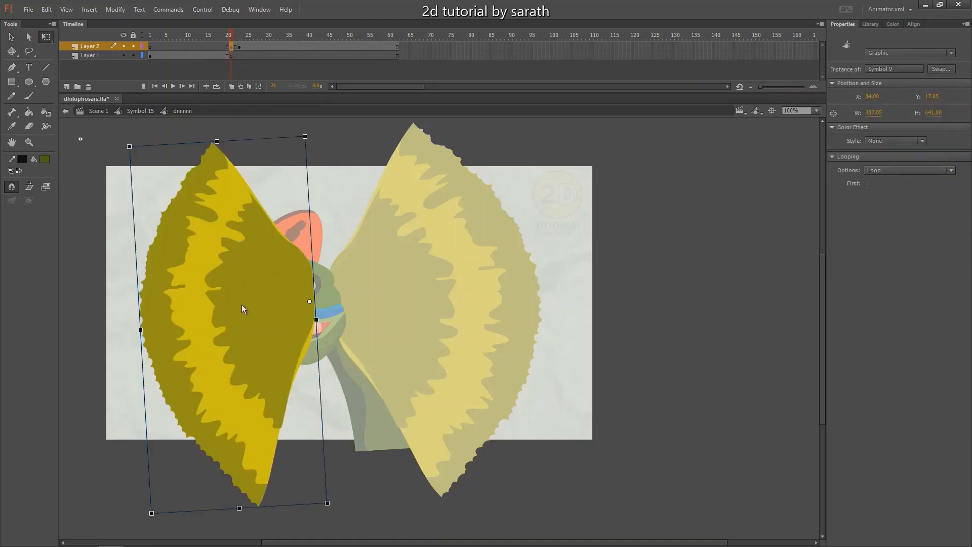
pyautogui.moveTo(145, 333); pyautogui.dragTo(169, 339)
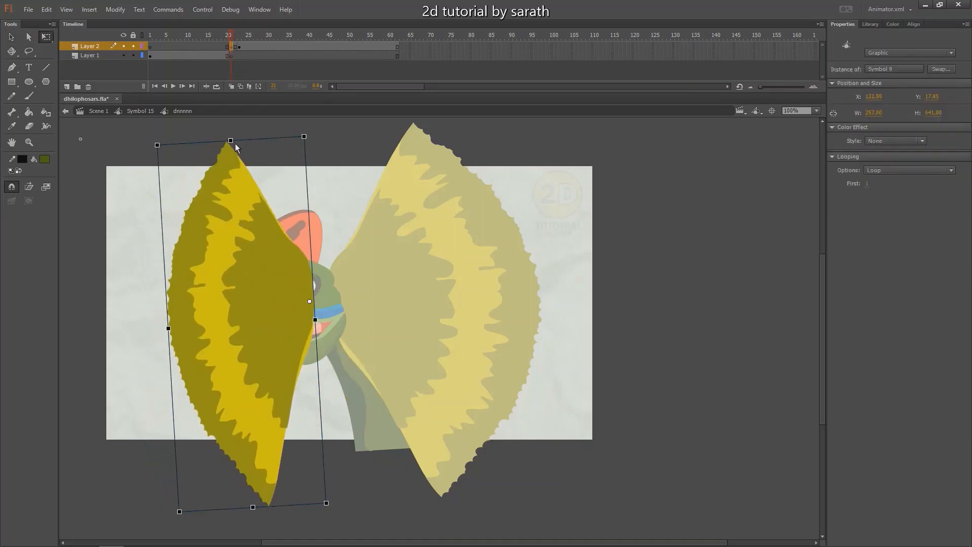
pyautogui.moveTo(233, 144); pyautogui.dragTo(231, 209)
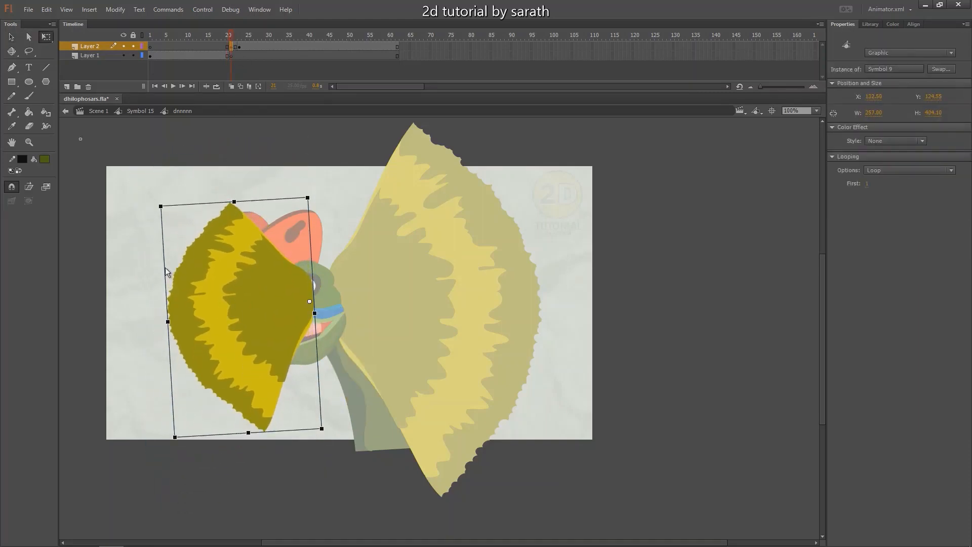
pyautogui.moveTo(165, 268); pyautogui.dragTo(169, 321)
pyautogui.moveTo(199, 482)
pyautogui.mouseDown()
pyautogui.moveTo(216, 482)
pyautogui.moveTo(187, 496)
pyautogui.moveTo(204, 497)
pyautogui.mouseUp()
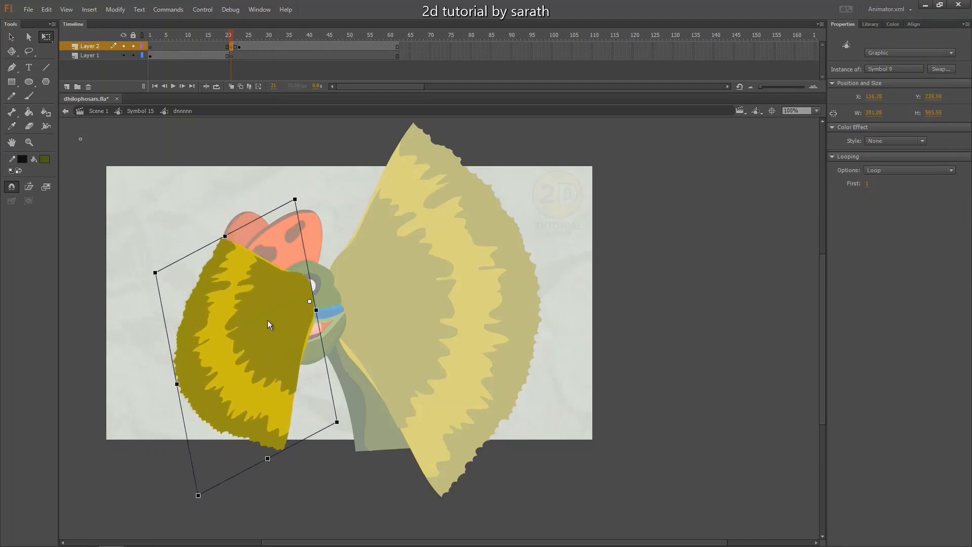
pyautogui.moveTo(177, 386); pyautogui.dragTo(205, 372)
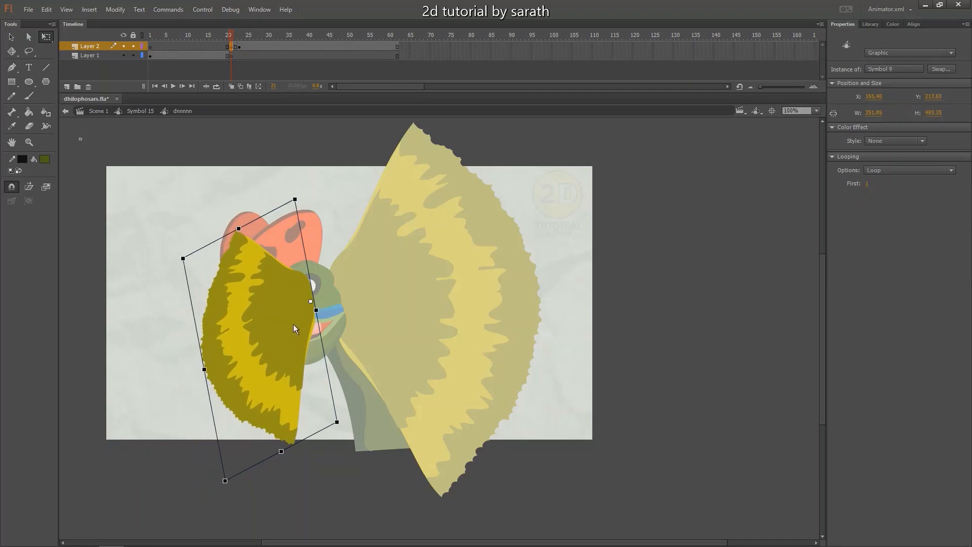
# - Create a classic tween on the rear frill's Layer 2 across the keyframes at frames 21 and 23, and play it
pyautogui.moveTo(223, 37); pyautogui.dragTo(246, 48)
pyautogui.rightClick(239, 47)
pyautogui.click(264, 75)
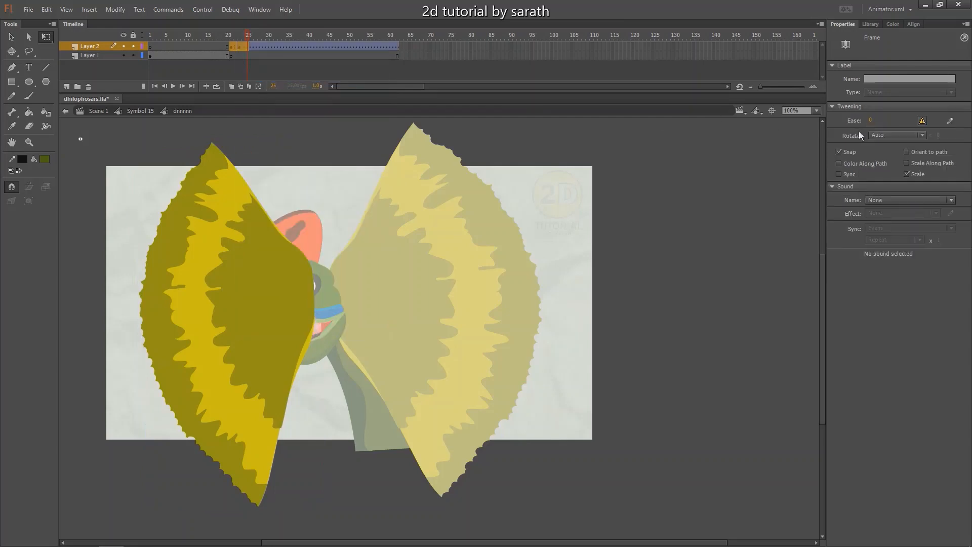
pyautogui.press('Return')
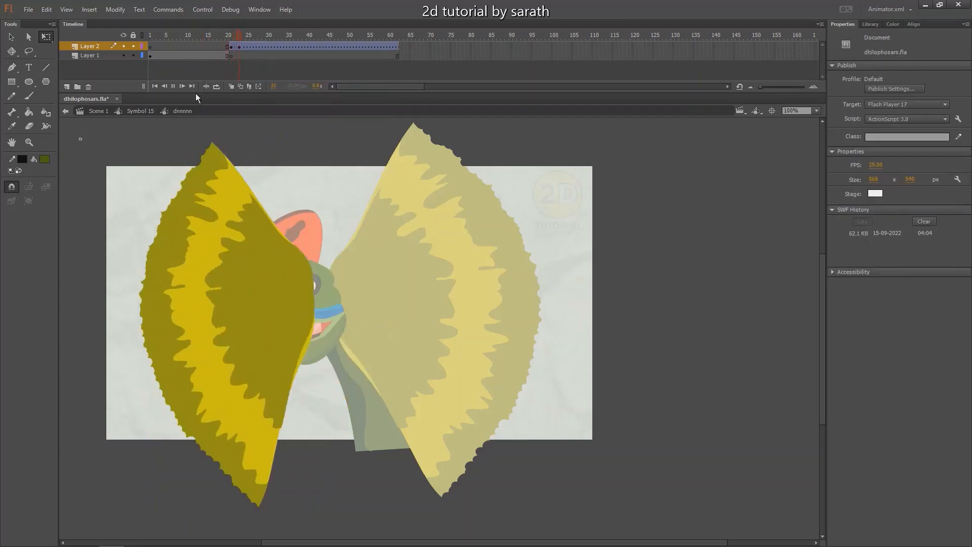
# - Return to the full character symbol and play and scrub the roar around frames 20 to 25
pyautogui.doubleClick(274, 147)
pyautogui.click(227, 45)
pyautogui.press('Return')
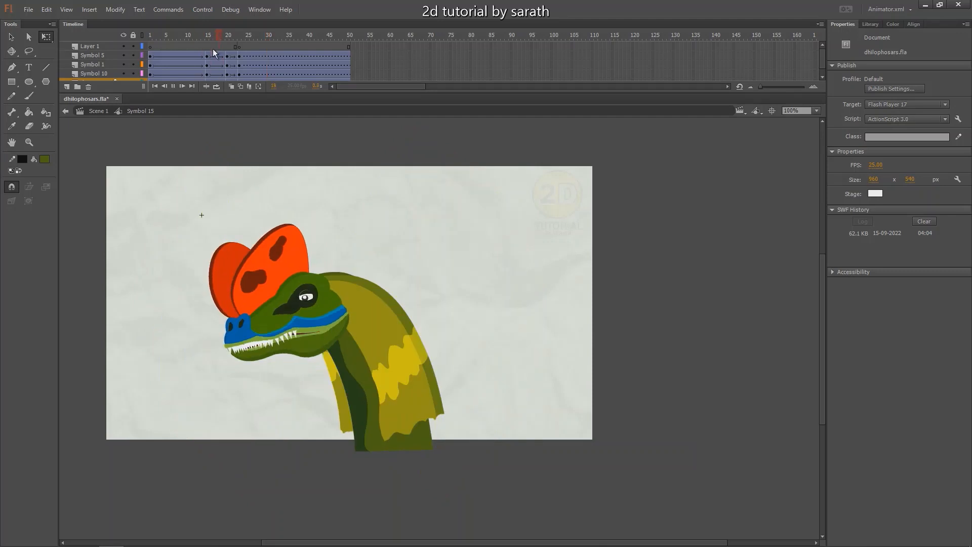
pyautogui.click(239, 38)
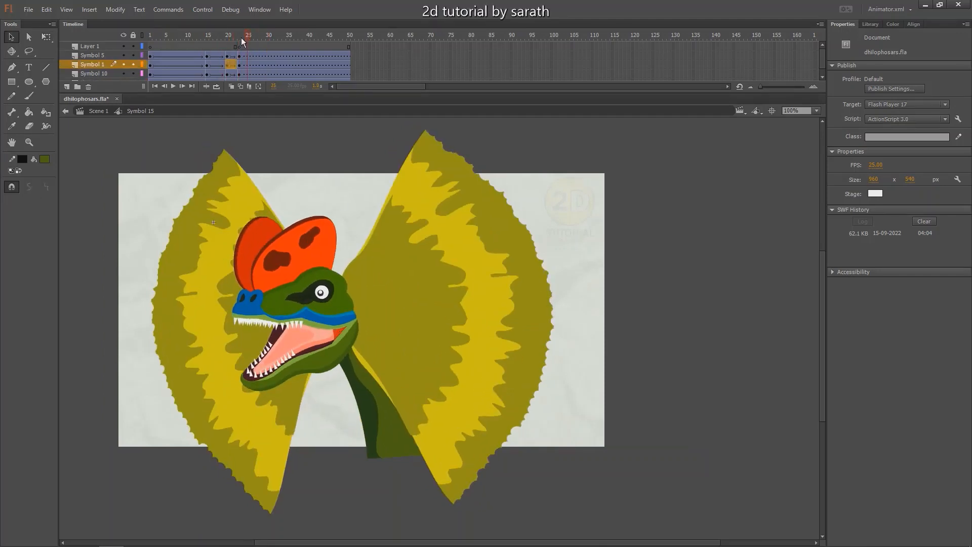
pyautogui.click(241, 37)
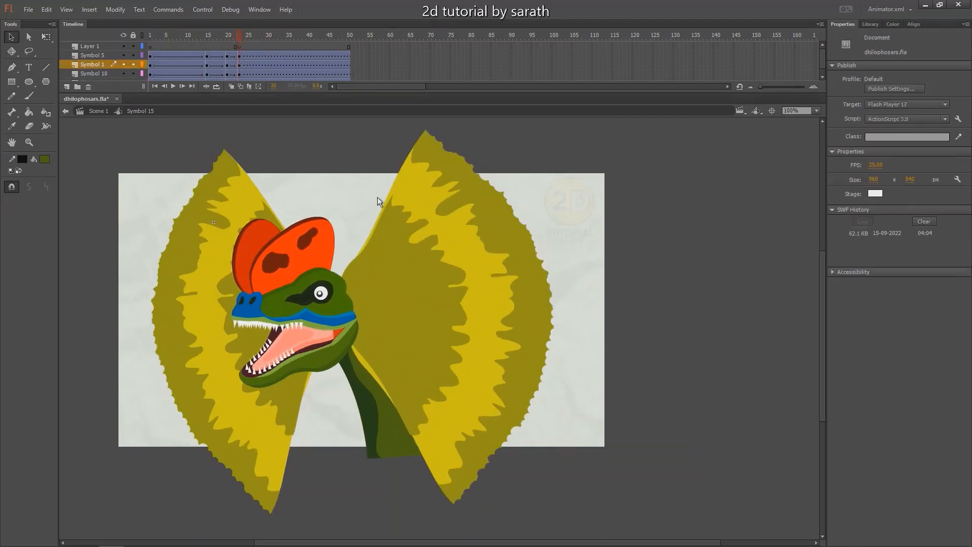
# - Open the frill shape nested in the front frill's symbol and add a keyframe at frame 2
pyautogui.click(439, 248)
pyautogui.doubleClick(436, 247)
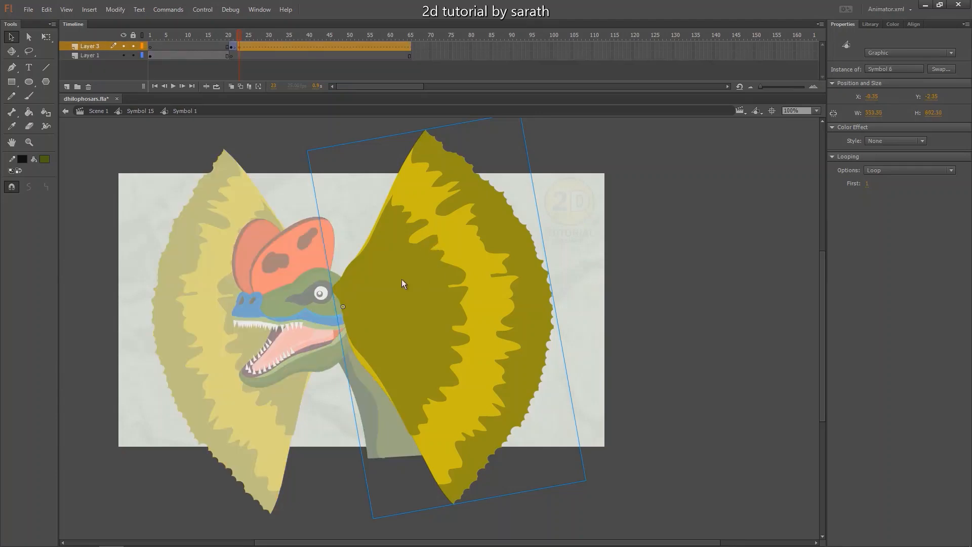
pyautogui.moveTo(239, 40)
pyautogui.mouseDown()
pyautogui.moveTo(231, 40)
pyautogui.moveTo(240, 40)
pyautogui.mouseUp()
pyautogui.click(447, 239)
pyautogui.doubleClick(445, 248)
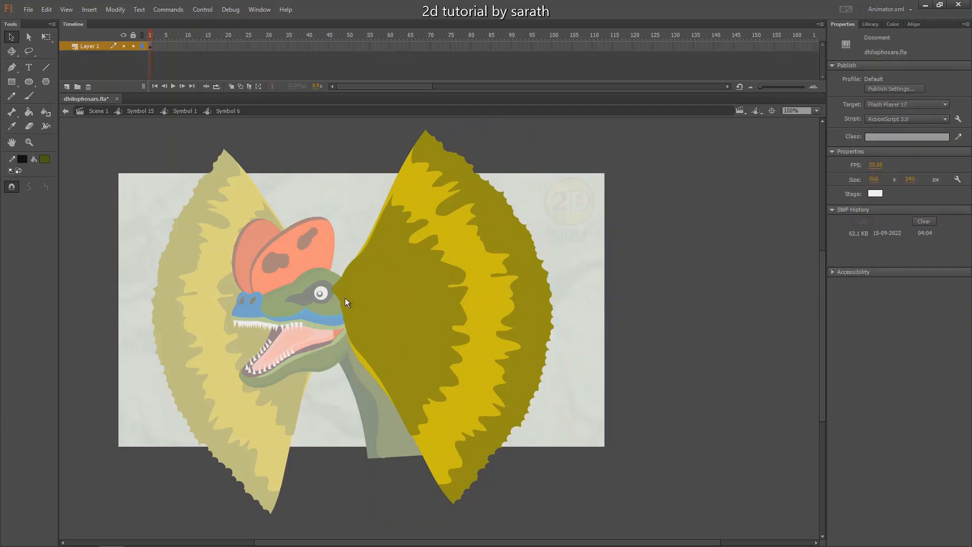
pyautogui.click(149, 46)
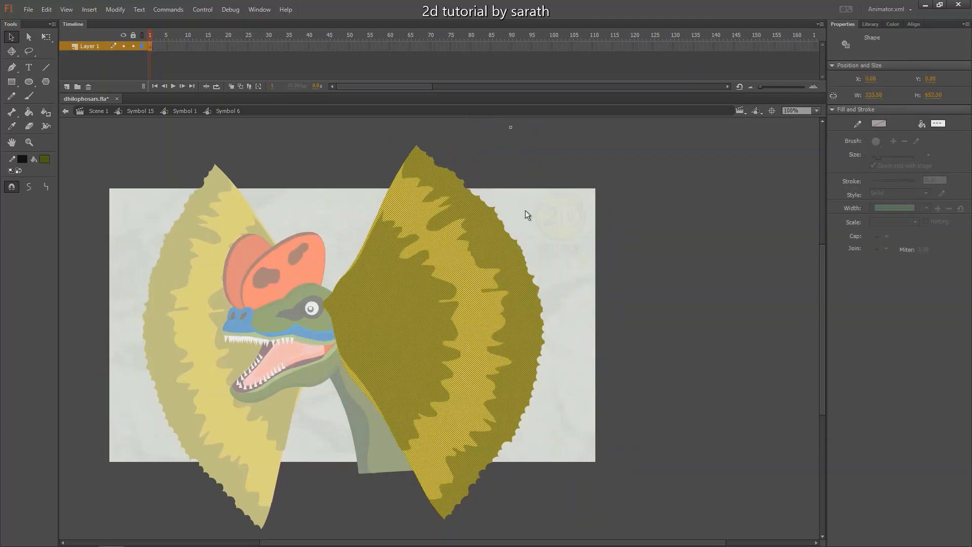
pyautogui.click(528, 212)
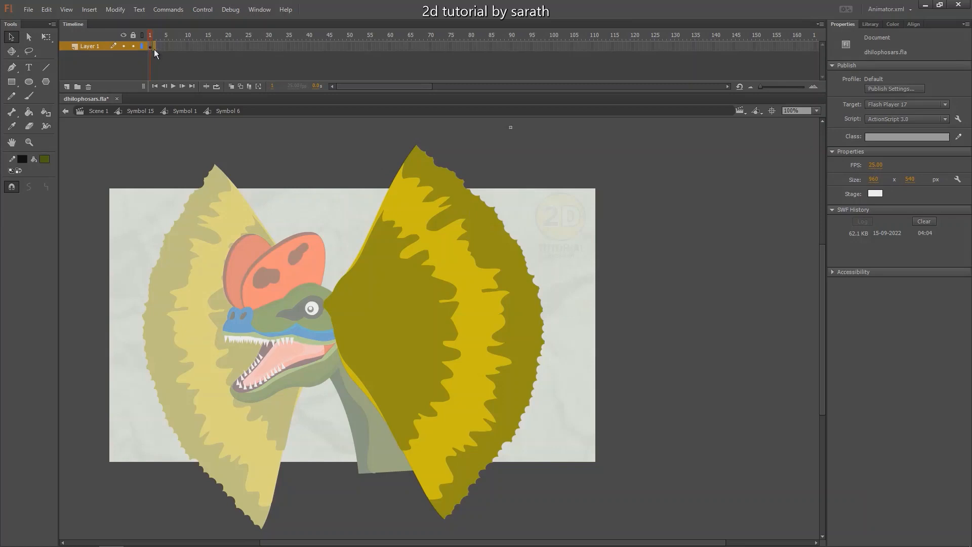
pyautogui.press('F6')
# - At frame 2, shrink the front frill shape slightly by pulling in its outer corners and narrowing it to about 327 px wide
pyautogui.press('q')
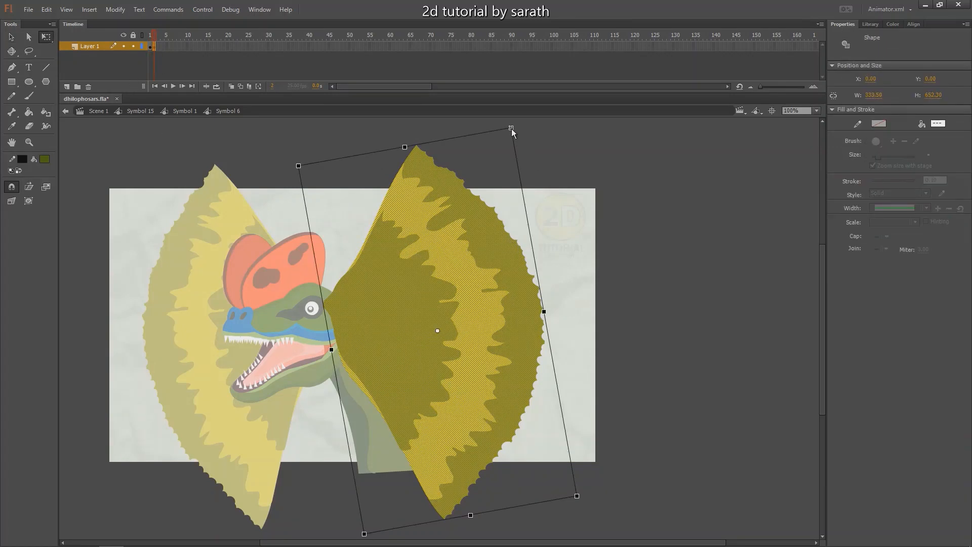
pyautogui.moveTo(511, 129); pyautogui.dragTo(512, 134)
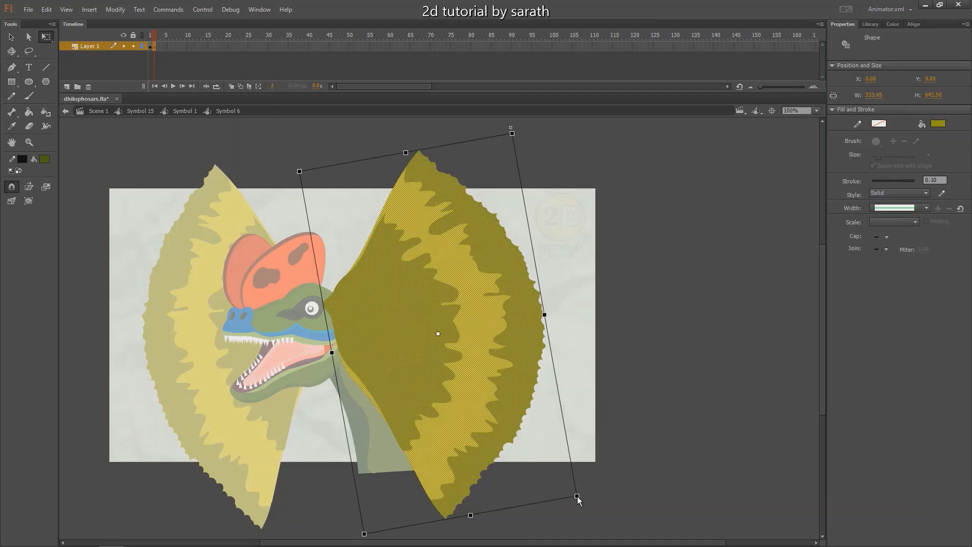
pyautogui.moveTo(578, 498); pyautogui.dragTo(577, 493)
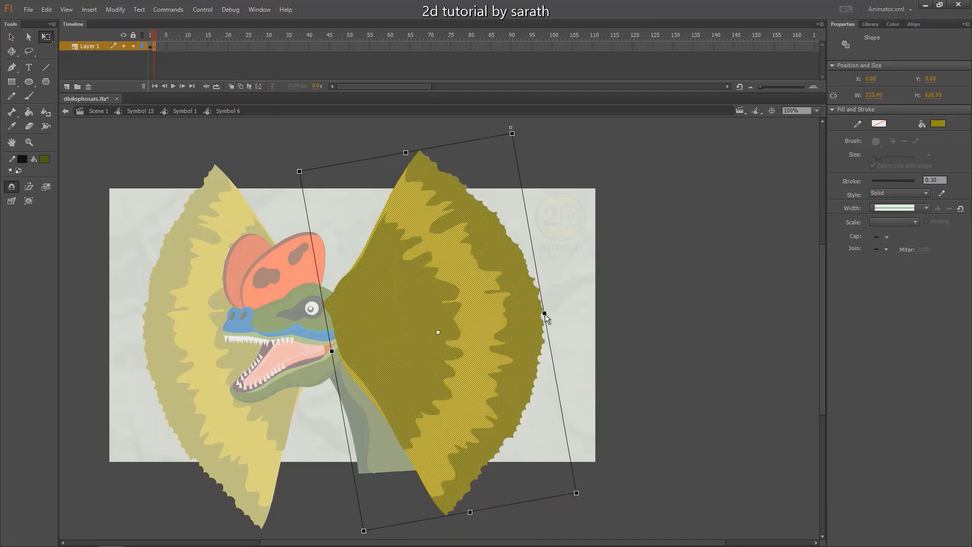
pyautogui.click(147, 37)
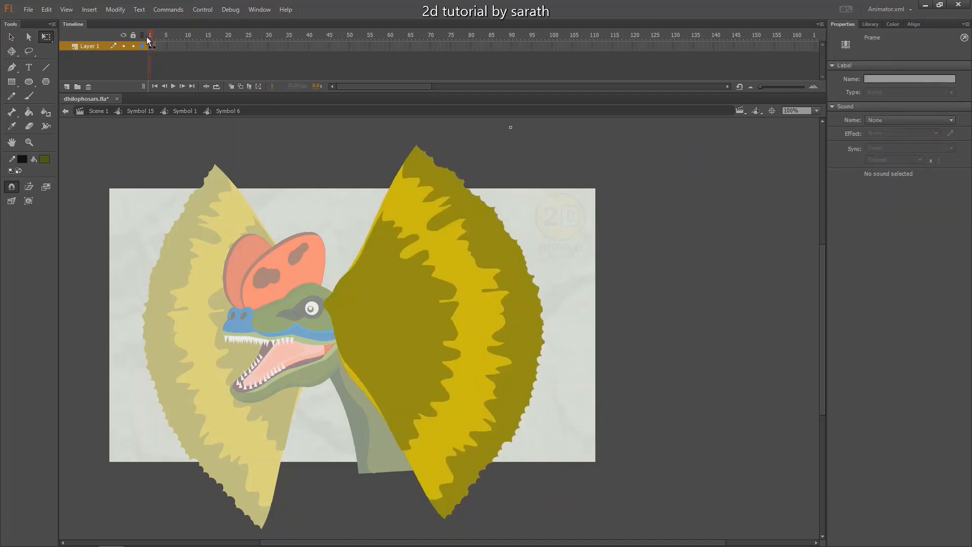
pyautogui.moveTo(147, 36); pyautogui.dragTo(148, 42)
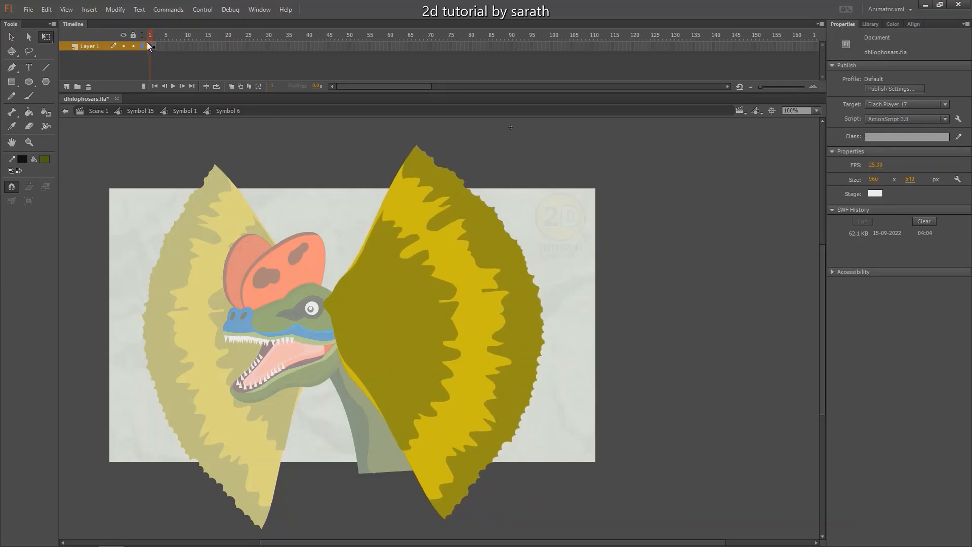
pyautogui.click(153, 46)
pyautogui.click(438, 180)
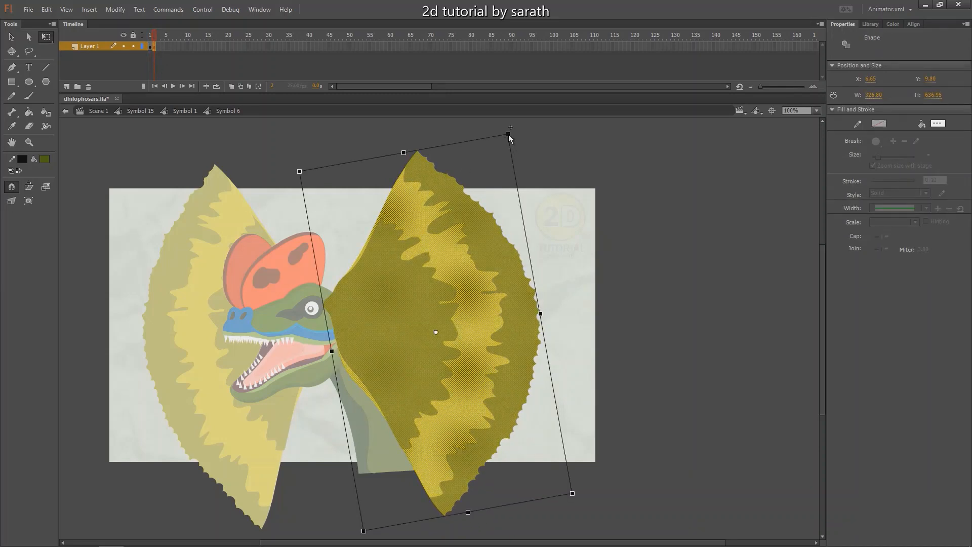
pyautogui.moveTo(508, 134); pyautogui.dragTo(509, 137)
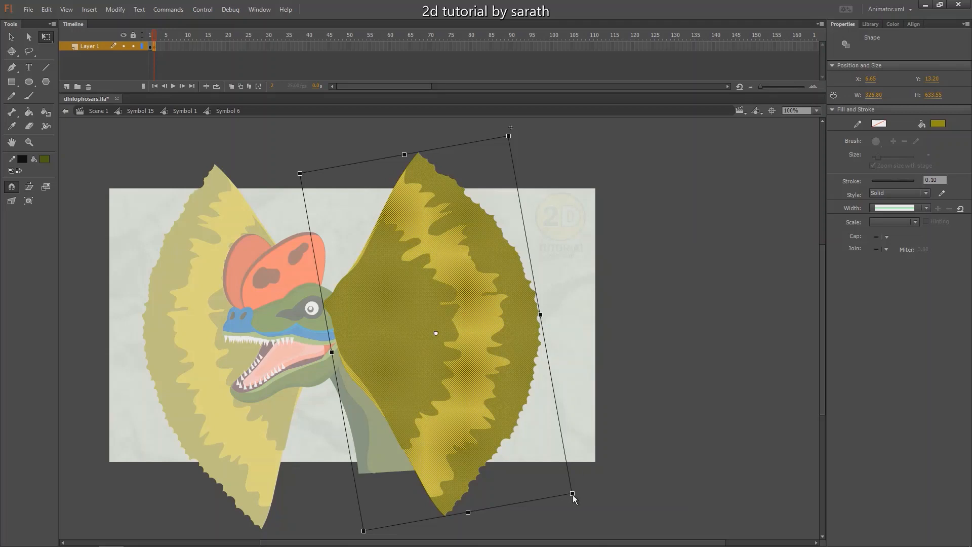
pyautogui.moveTo(573, 495); pyautogui.dragTo(572, 492)
# - Compare the two frill shape frames, play the front frill's opening motion and return to the full character symbol
pyautogui.click(156, 37)
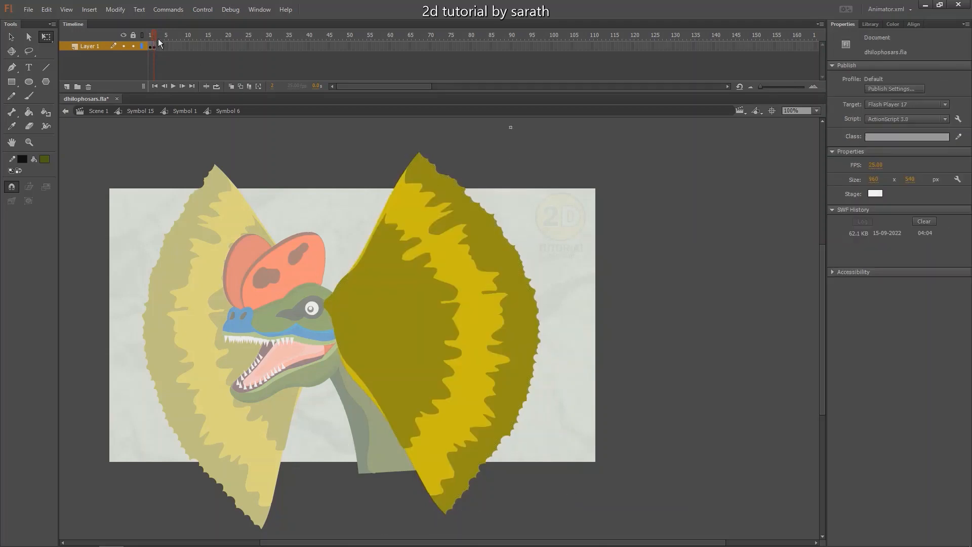
pyautogui.click(163, 85)
pyautogui.press('v')
pyautogui.doubleClick(543, 206)
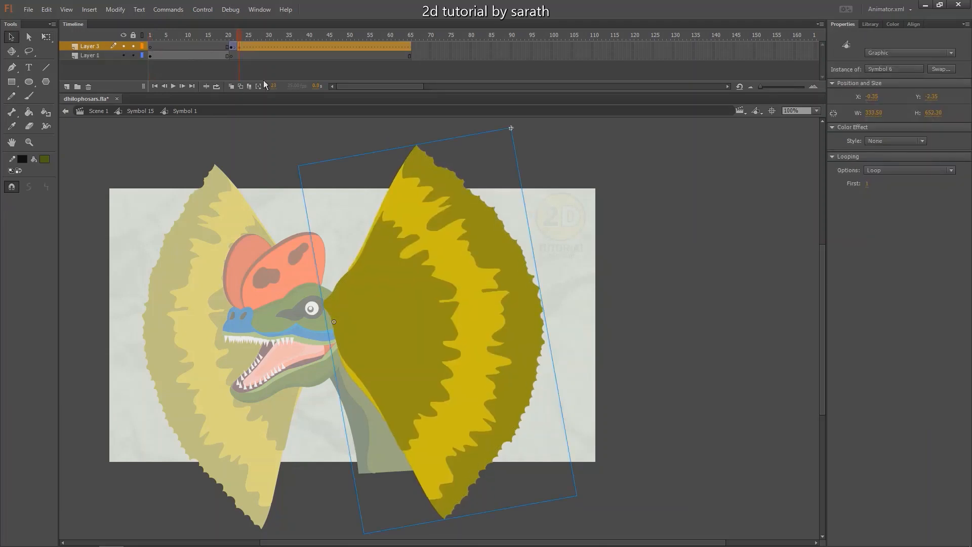
pyautogui.press('Return')
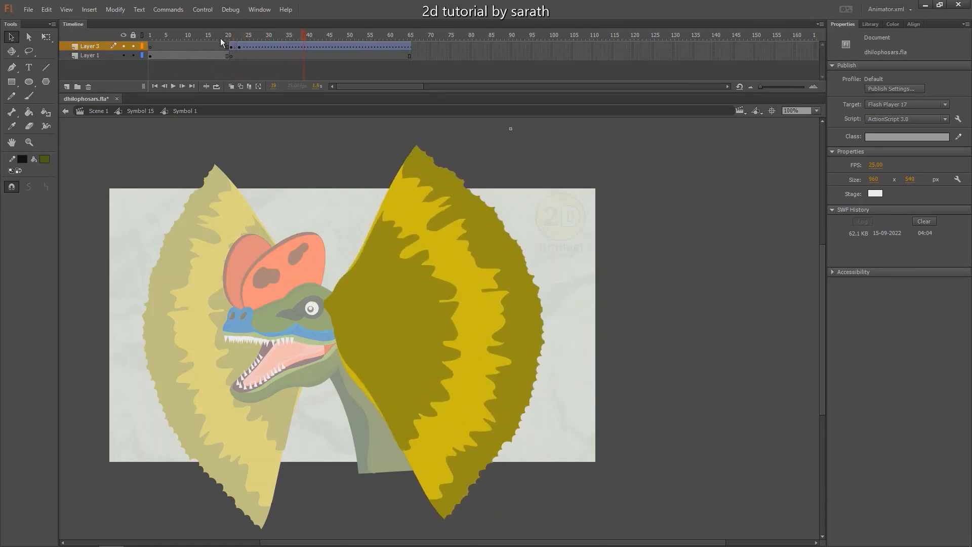
pyautogui.click(232, 46)
pyautogui.doubleClick(218, 251)
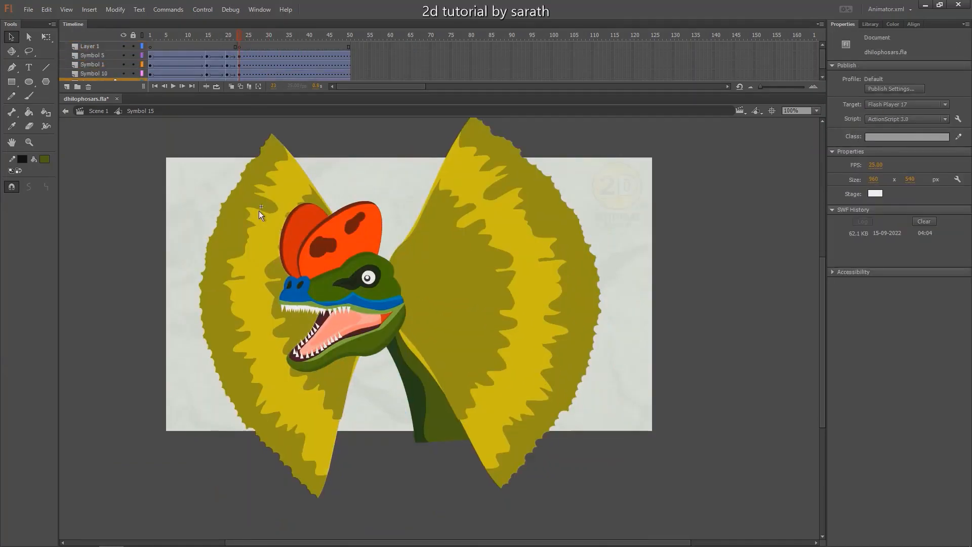
# - Open the frill shape nested in the rear frill's symbol and add a keyframe at frame 2
pyautogui.click(266, 211)
pyautogui.doubleClick(248, 247)
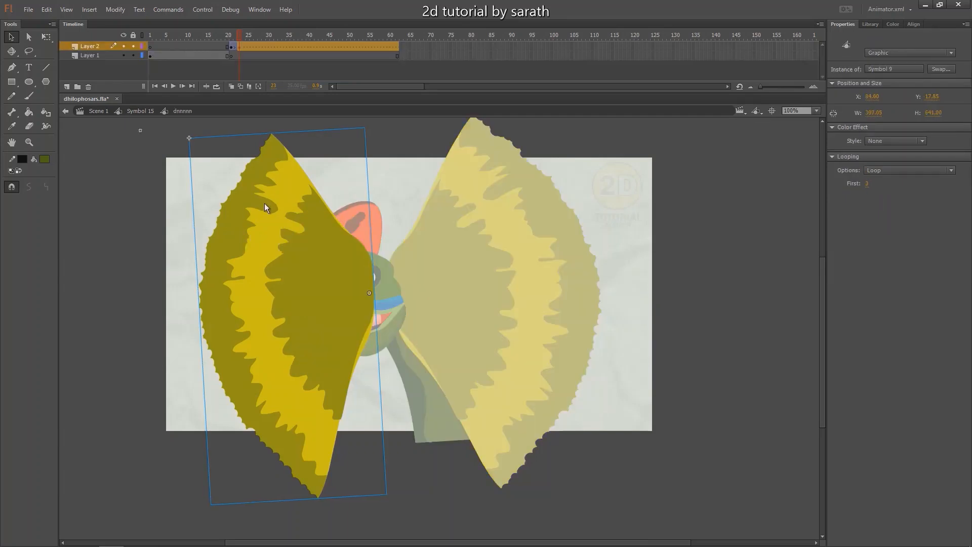
pyautogui.doubleClick(263, 208)
pyautogui.click(151, 46)
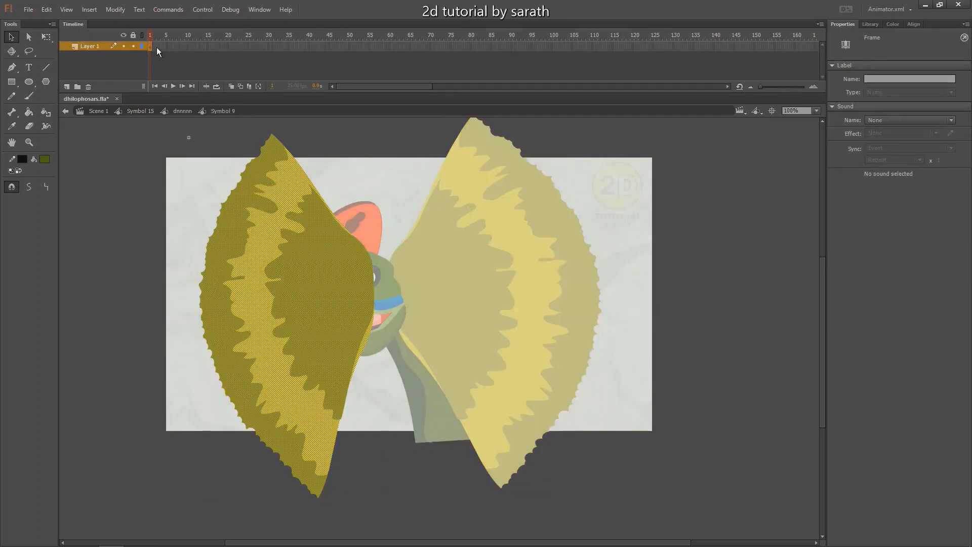
pyautogui.click(296, 226)
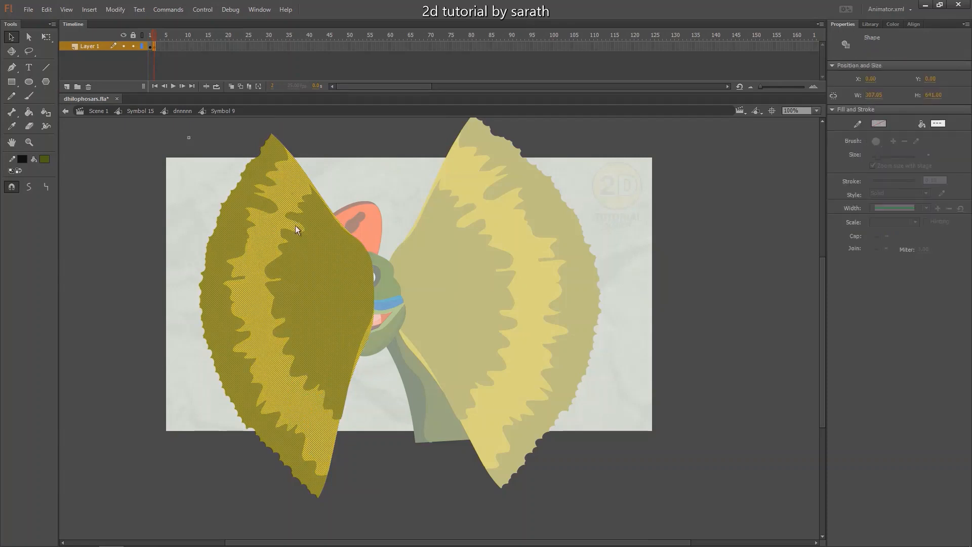
# - At frame 2, shrink the rear frill shape to about 294 px wide and 617 px high, and compare it with frame 1
pyautogui.press('q')
pyautogui.moveTo(190, 143); pyautogui.dragTo(190, 150)
pyautogui.moveTo(213, 506); pyautogui.dragTo(212, 494)
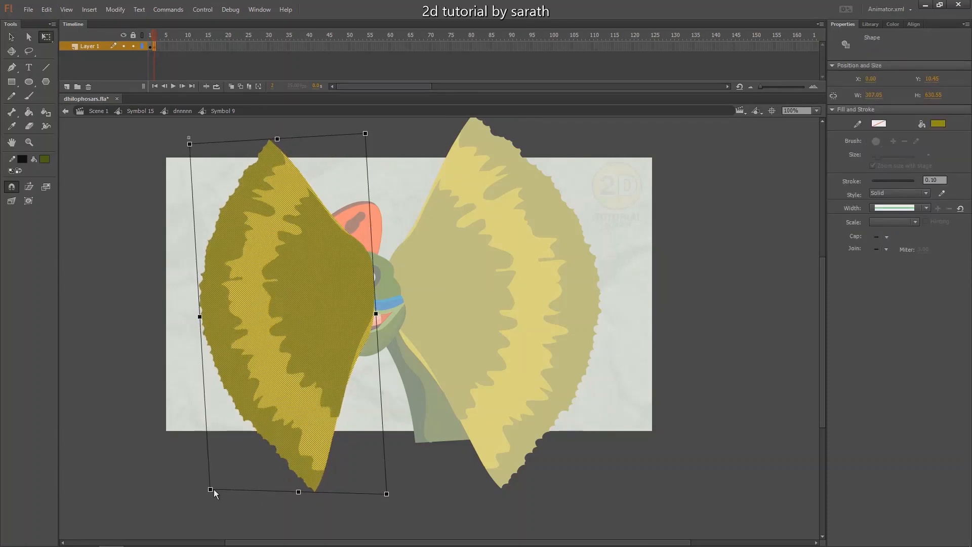
pyautogui.moveTo(201, 322); pyautogui.dragTo(209, 325)
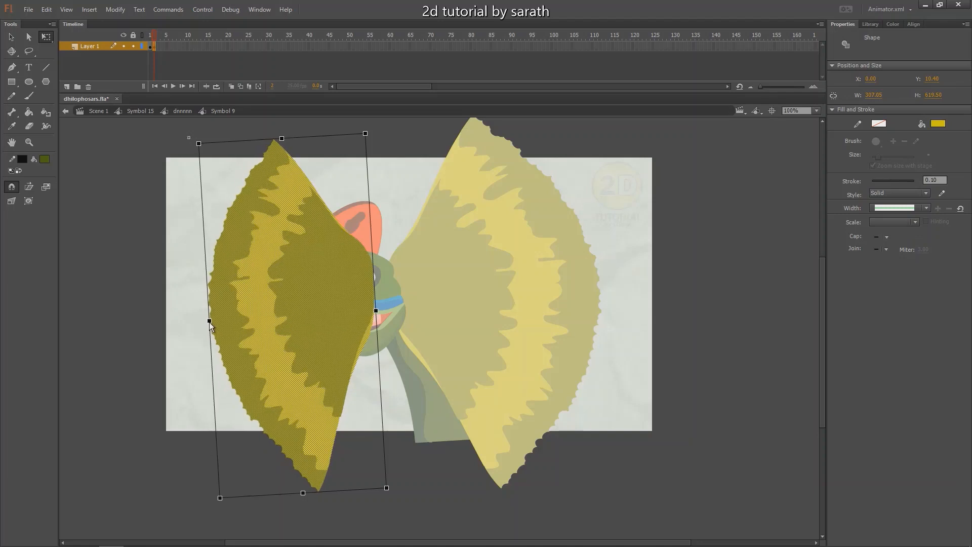
pyautogui.click(146, 40)
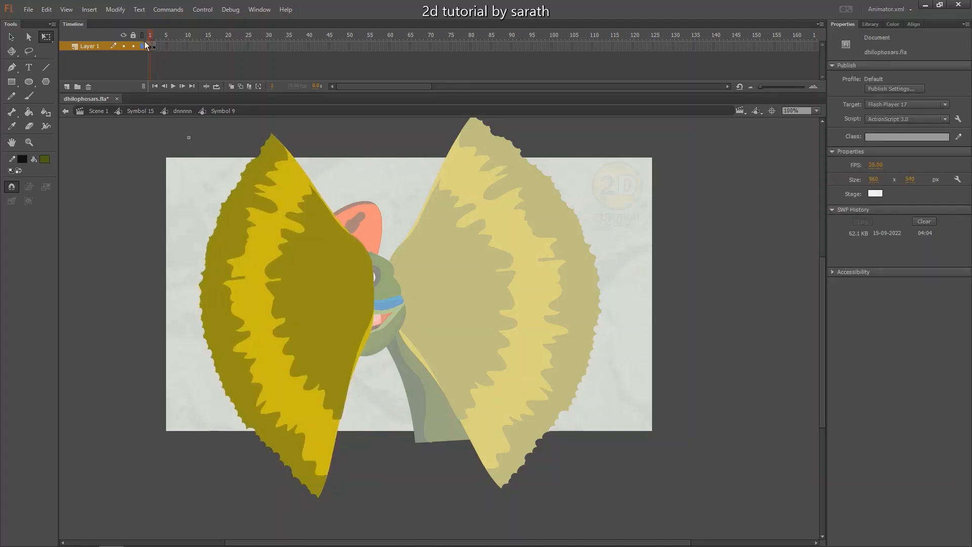
pyautogui.moveTo(144, 41); pyautogui.dragTo(165, 64)
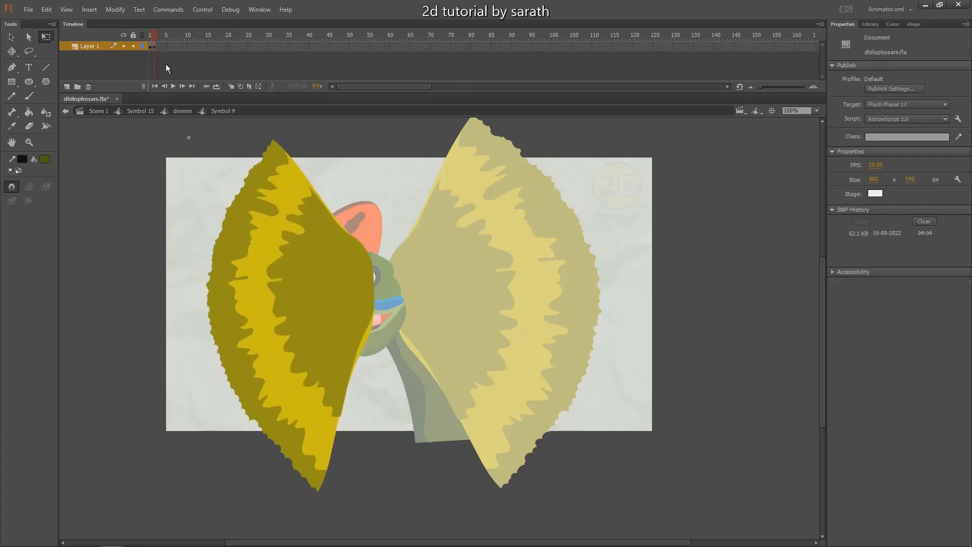
# - Play the rear frill's opening motion, return to the full character symbol and scrub the flutter around frames 23 to 25
pyautogui.click(222, 213)
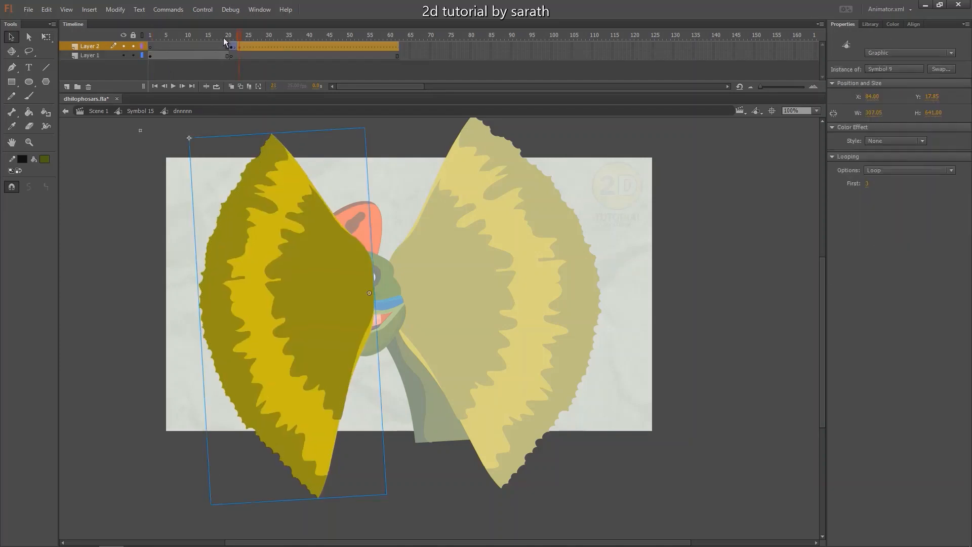
pyautogui.press('Return')
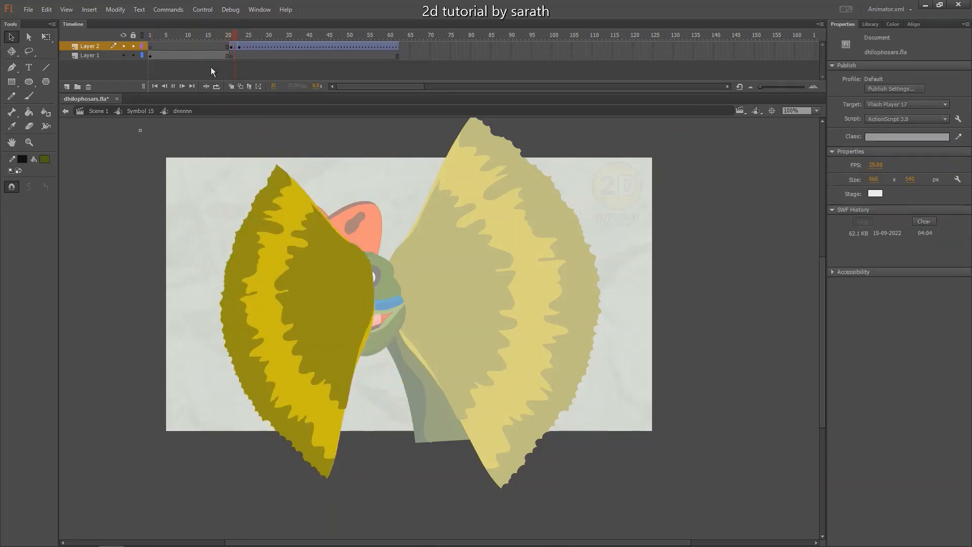
pyautogui.press('Return')
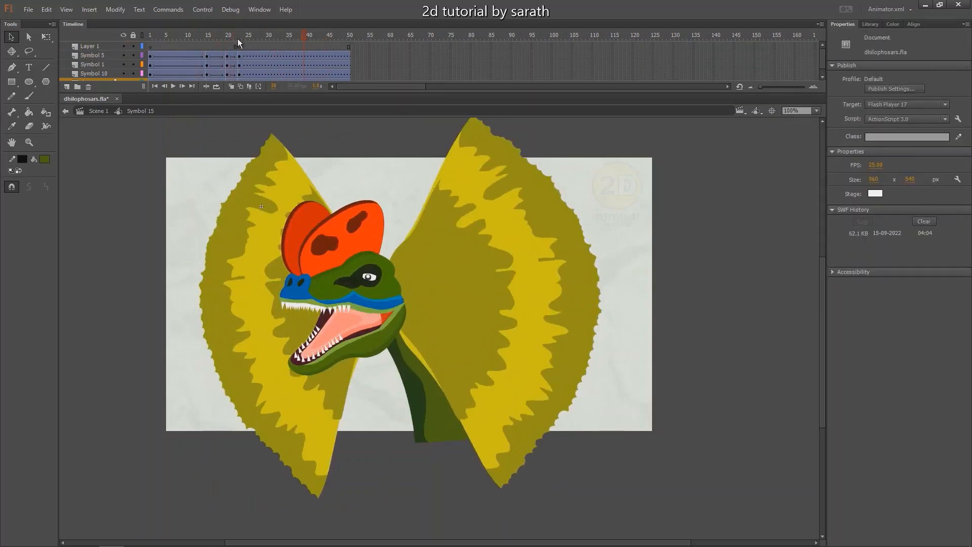
pyautogui.click(238, 39)
pyautogui.click(246, 38)
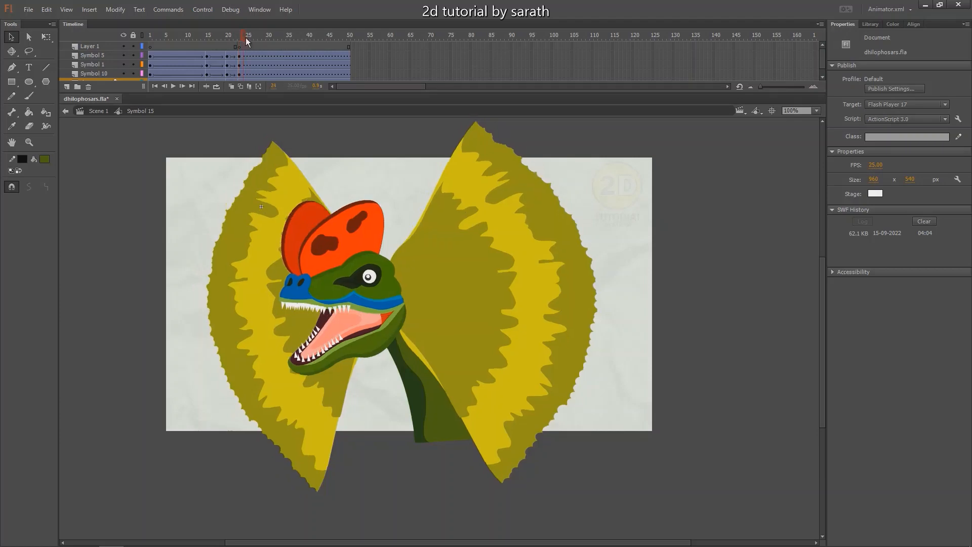
# - Reopen the rear frill's nested shape, widen it slightly outward at frame 2, and compare it with frame 1
pyautogui.doubleClick(260, 187)
pyautogui.doubleClick(247, 201)
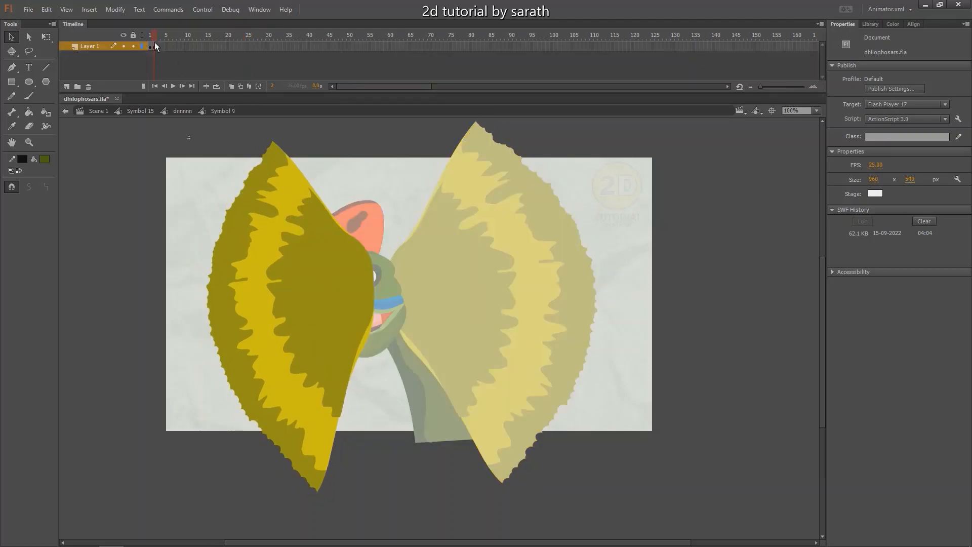
pyautogui.click(154, 47)
pyautogui.click(154, 48)
pyautogui.click(225, 296)
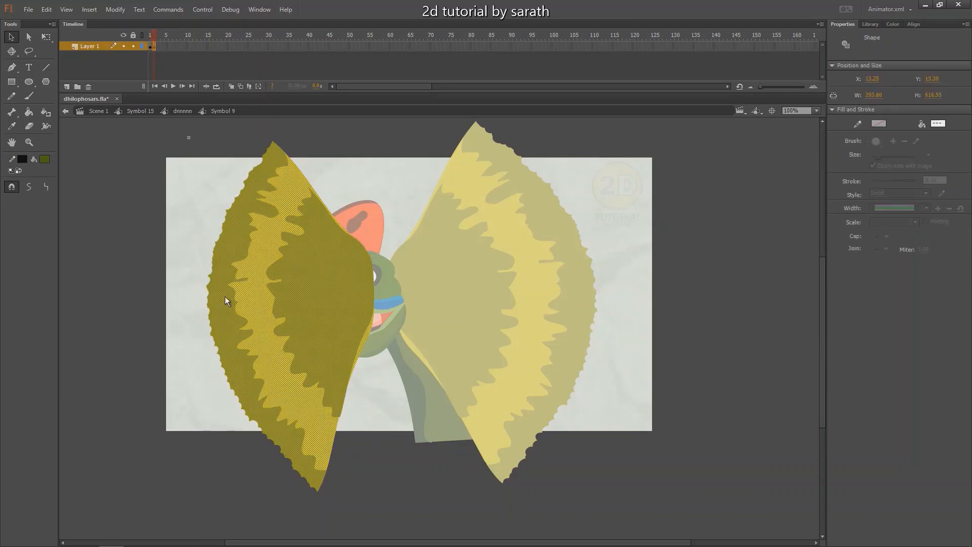
pyautogui.press('q')
pyautogui.moveTo(208, 321); pyautogui.dragTo(204, 321)
pyautogui.click(151, 38)
pyautogui.press('Return')
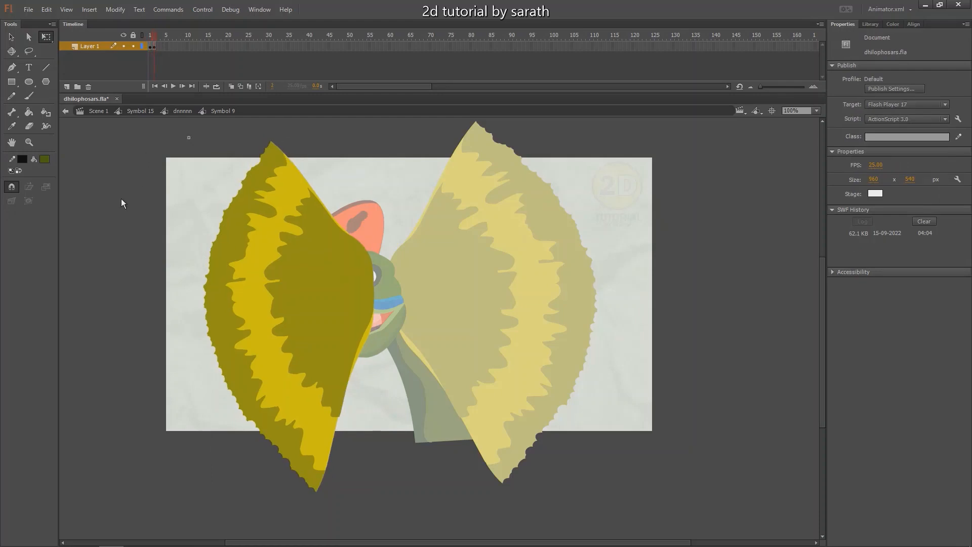
# - Return to the rear frill's animation and play its opening motion with the adjusted flutter
pyautogui.doubleClick(120, 198)
pyautogui.click(212, 38)
pyautogui.press('Return')
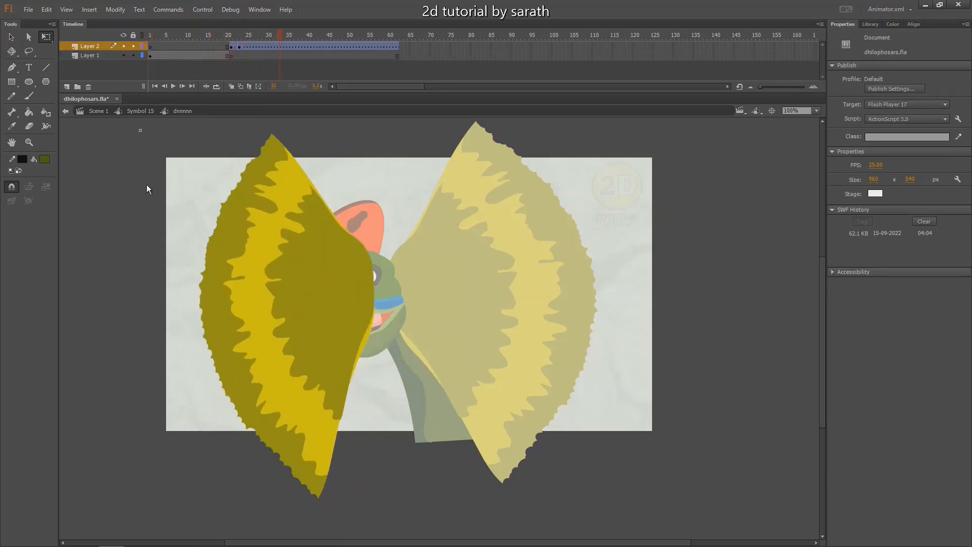
# - Return to the full character symbol and play the whole roar animation
pyautogui.doubleClick(147, 184)
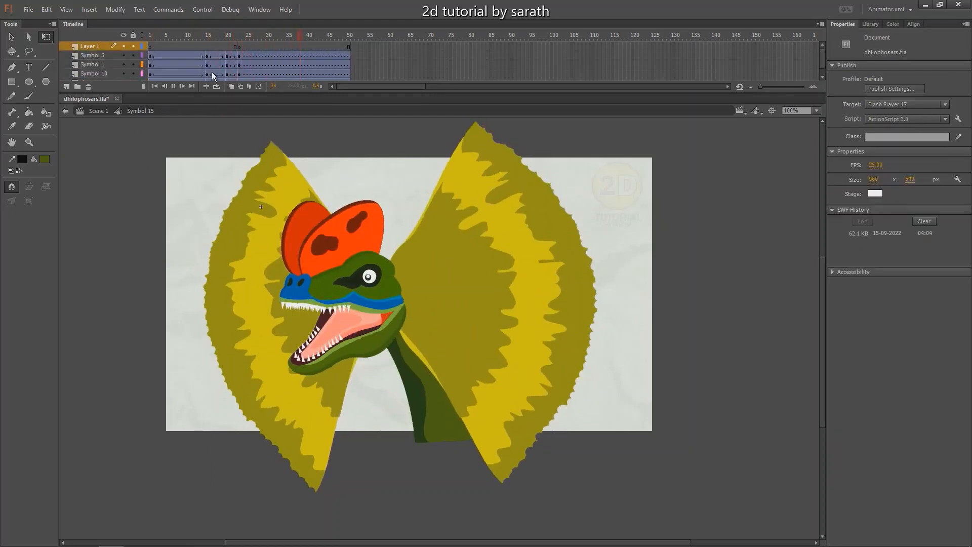
pyautogui.press('Return')
pyautogui.hotkey('ctrl', '-')
pyautogui.press('Return')
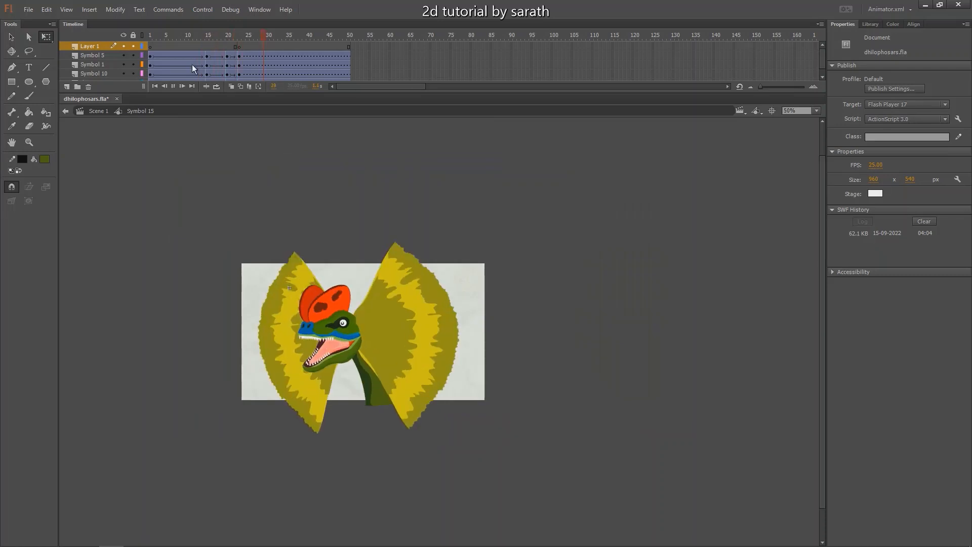
pyautogui.hotkey('ctrl', '=')
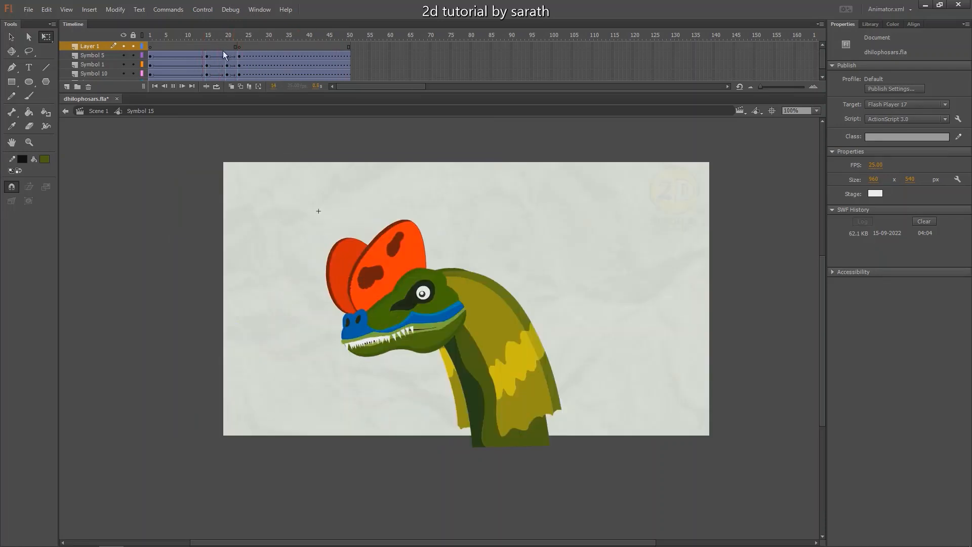
pyautogui.press('Return')
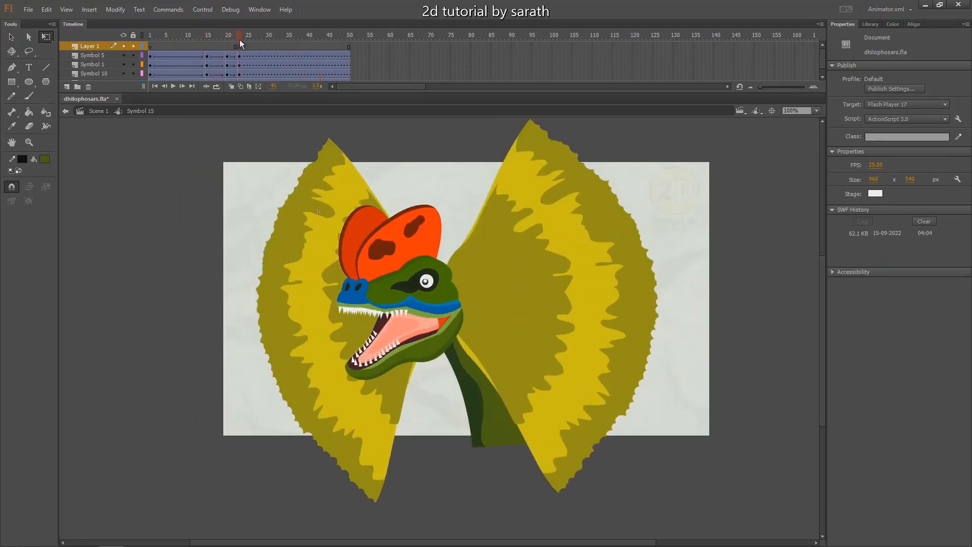
# - Open the eye symbol nested inside the head and move the blink keyframes to the beginning of its timeline, at frames 1 to 7
pyautogui.press('v')
pyautogui.moveTo(445, 181); pyautogui.dragTo(426, 177)
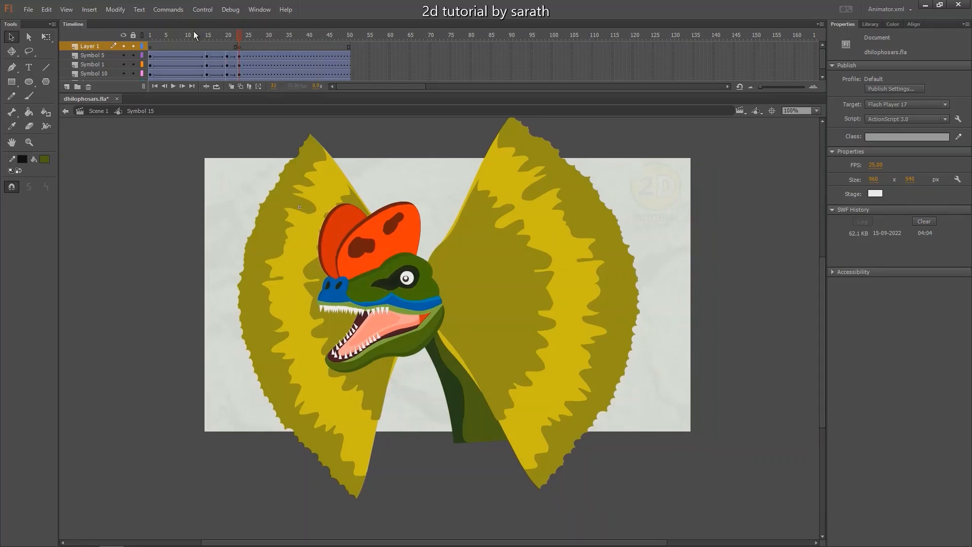
pyautogui.moveTo(195, 36); pyautogui.dragTo(143, 55)
pyautogui.click(407, 296)
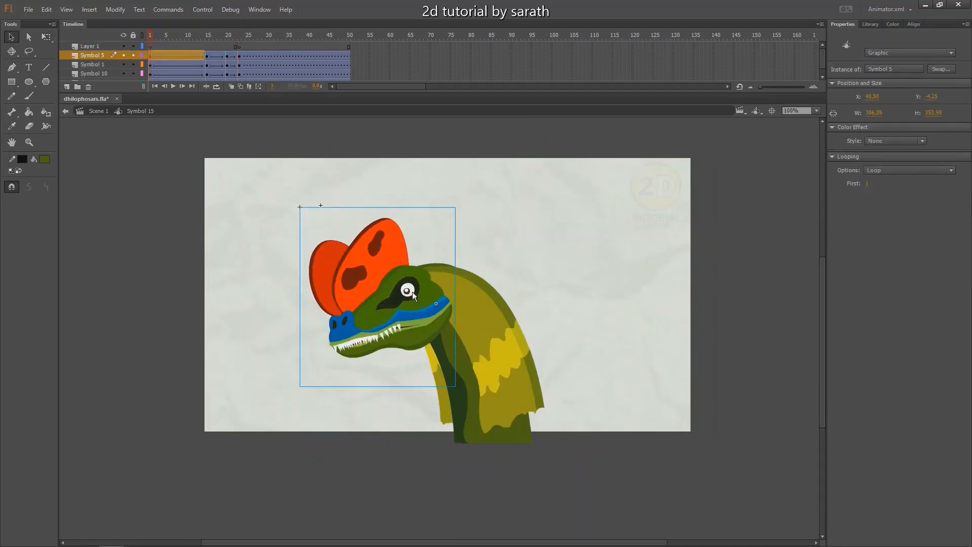
pyautogui.doubleClick(409, 294)
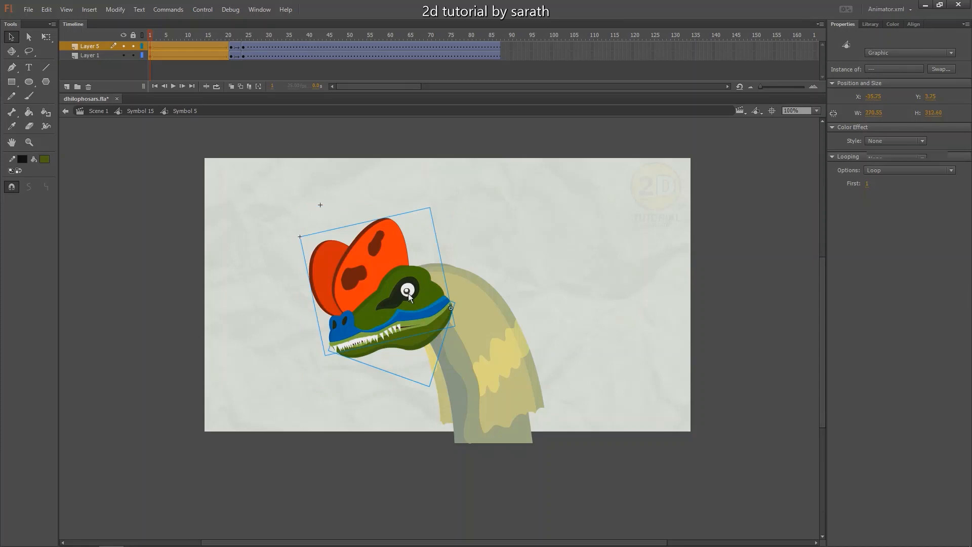
pyautogui.doubleClick(408, 293)
pyautogui.doubleClick(408, 292)
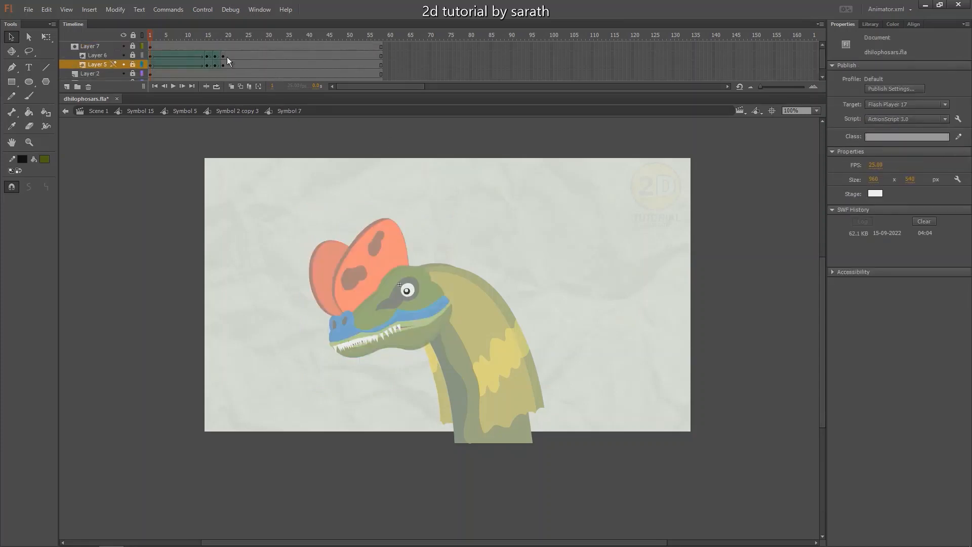
pyautogui.moveTo(206, 58); pyautogui.dragTo(150, 37)
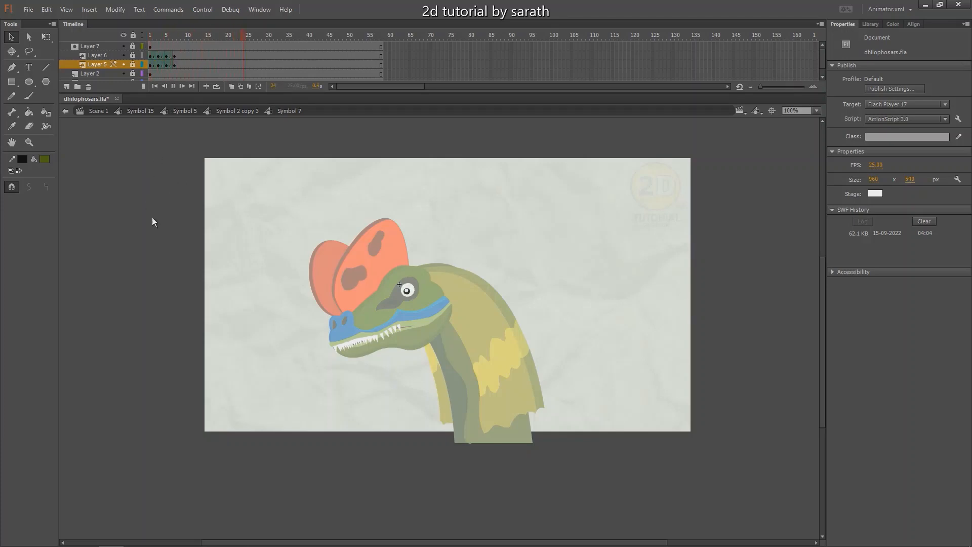
pyautogui.moveTo(161, 36); pyautogui.dragTo(137, 45)
# - Return to the full character symbol and play the roar from frame 1 to check the blink timing
pyautogui.doubleClick(138, 194)
pyautogui.doubleClick(138, 195)
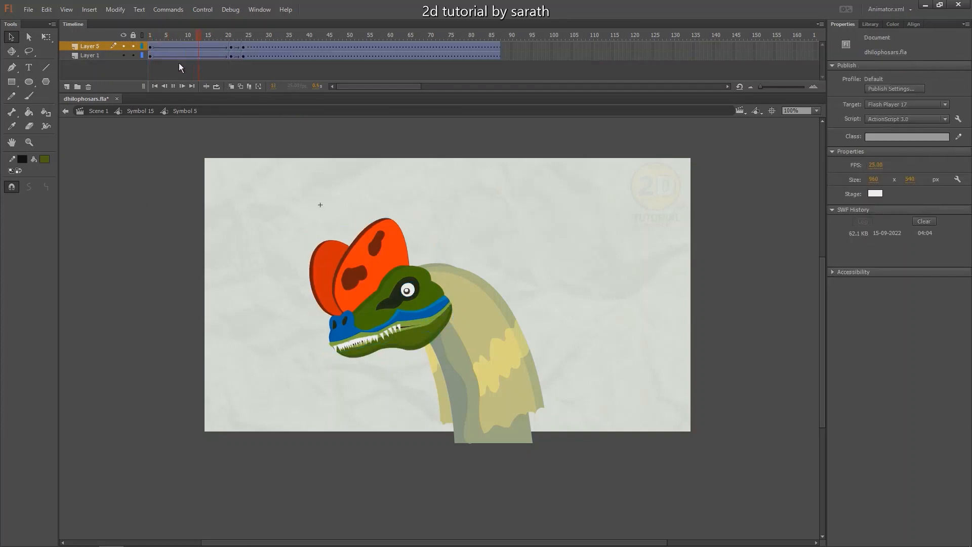
pyautogui.doubleClick(144, 179)
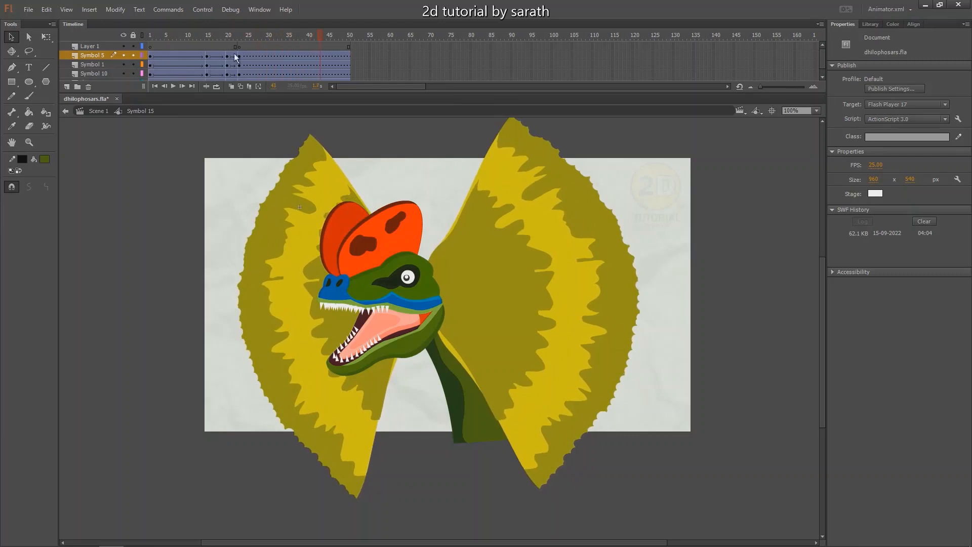
pyautogui.moveTo(220, 36); pyautogui.dragTo(152, 34)
pyautogui.press('Return')
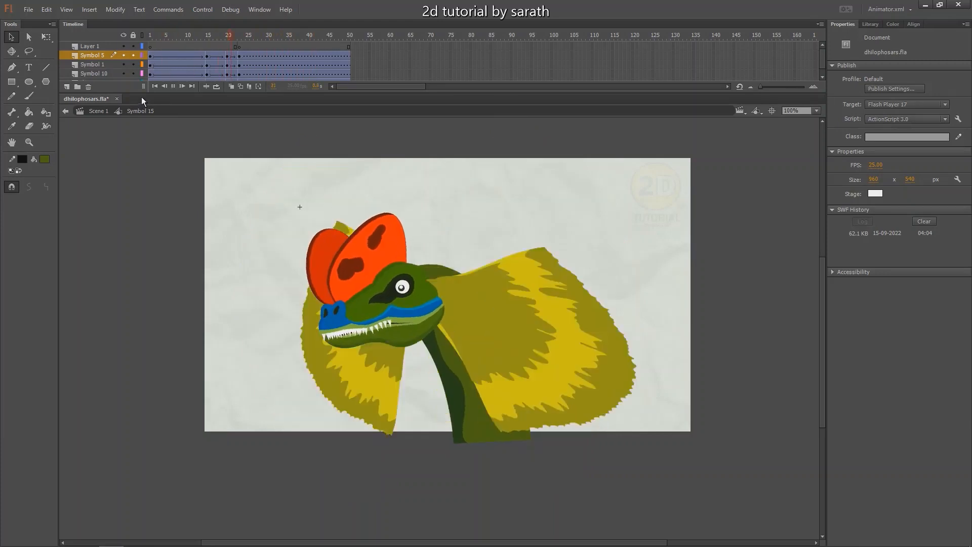
pyautogui.press('Return')
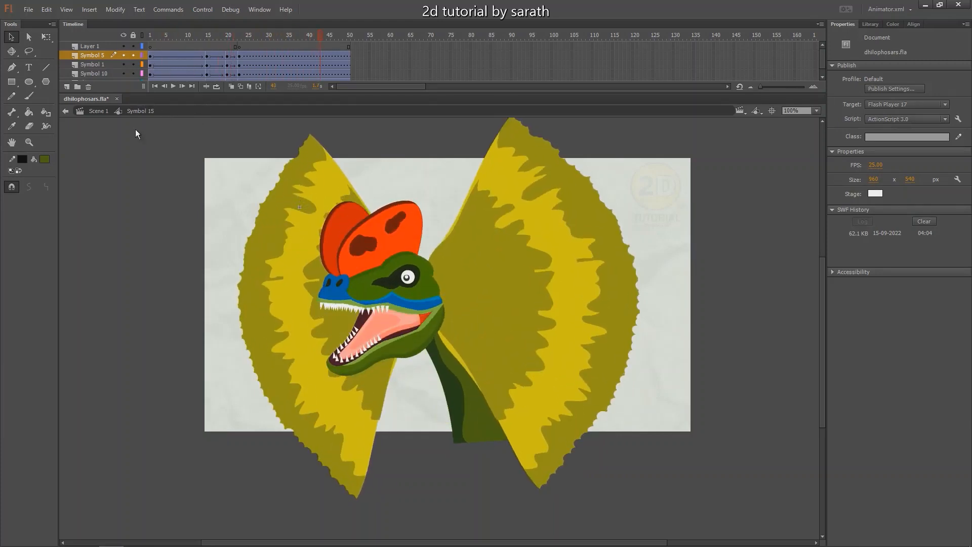
pyautogui.press('Return')
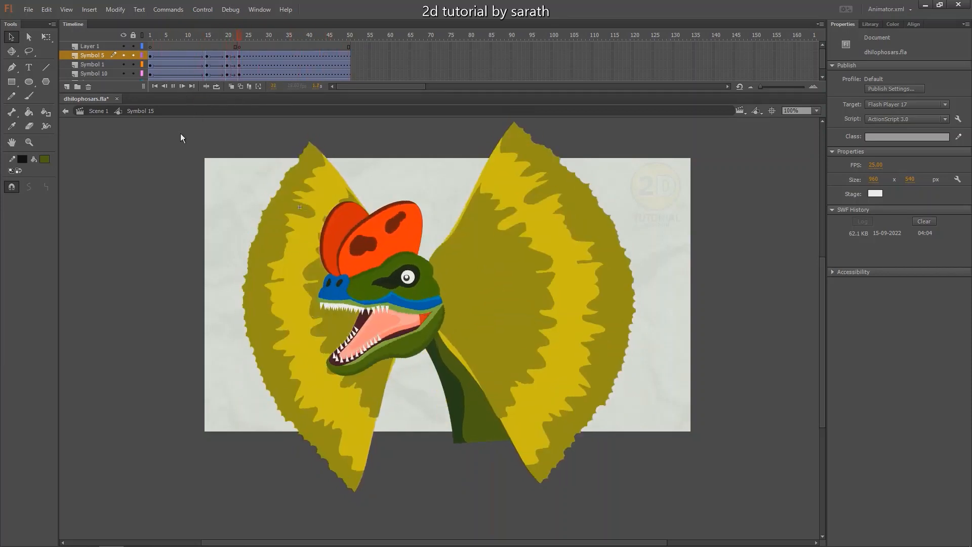
# - Return to the main scene, play it, and remove the surplus frames so both layers end at frame 49
pyautogui.click(91, 113)
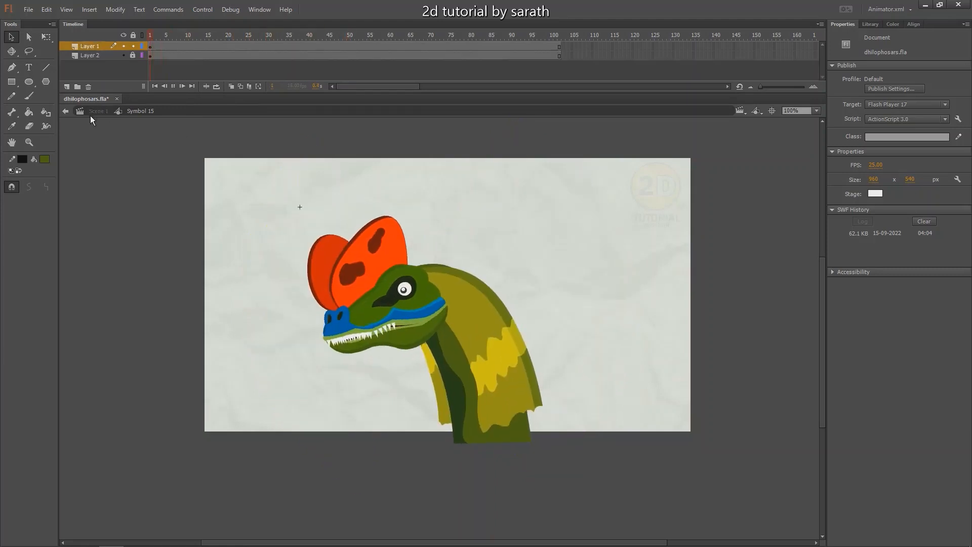
pyautogui.click(171, 86)
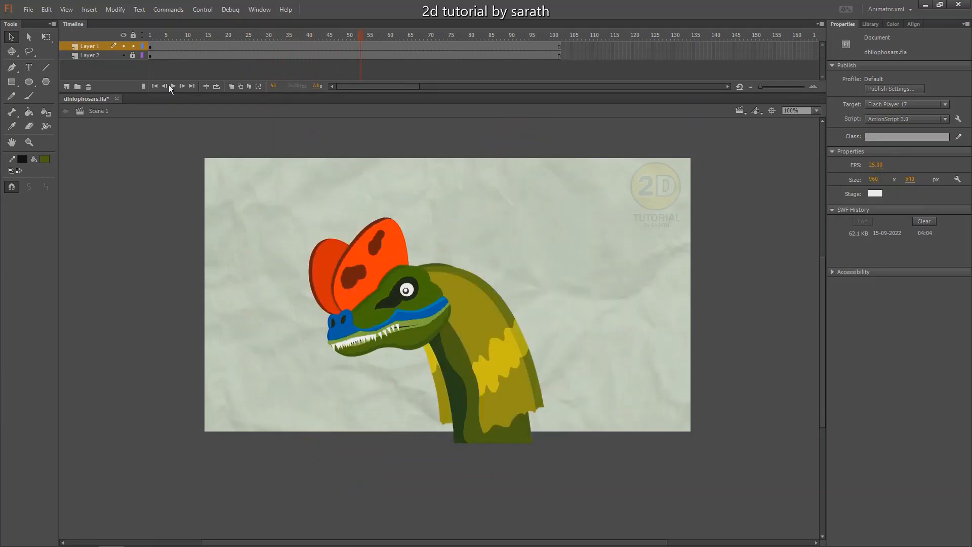
pyautogui.moveTo(363, 51); pyautogui.dragTo(426, 56)
pyautogui.hotkey('shift', 'F5')
pyautogui.hotkey('shift', 'F5')
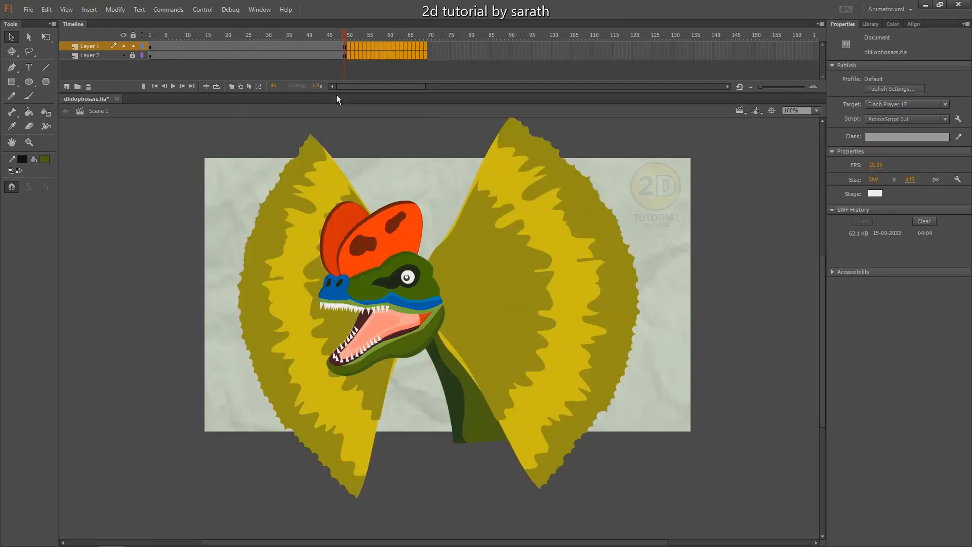
# - Play the shortened scene and run a test of the exported movie
pyautogui.press('Return')
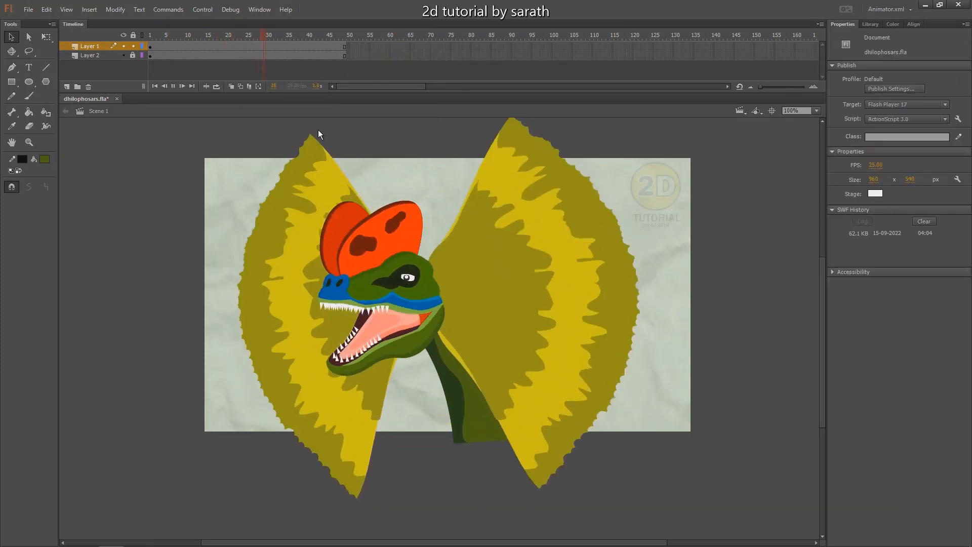
pyautogui.hotkey('ctrl', 'z')
pyautogui.hotkey('ctrl', 'Return')
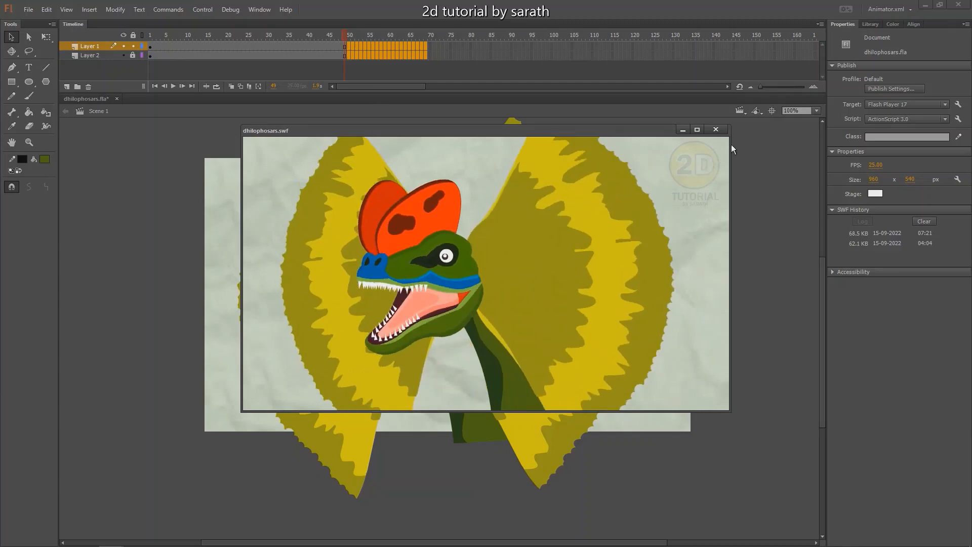
pyautogui.click(716, 130)
# - Inside the full character symbol, add keyframes at frame 35 on all body-part layers and classic-tween them from frame 23
pyautogui.moveTo(305, 44); pyautogui.dragTo(285, 76)
pyautogui.doubleClick(348, 249)
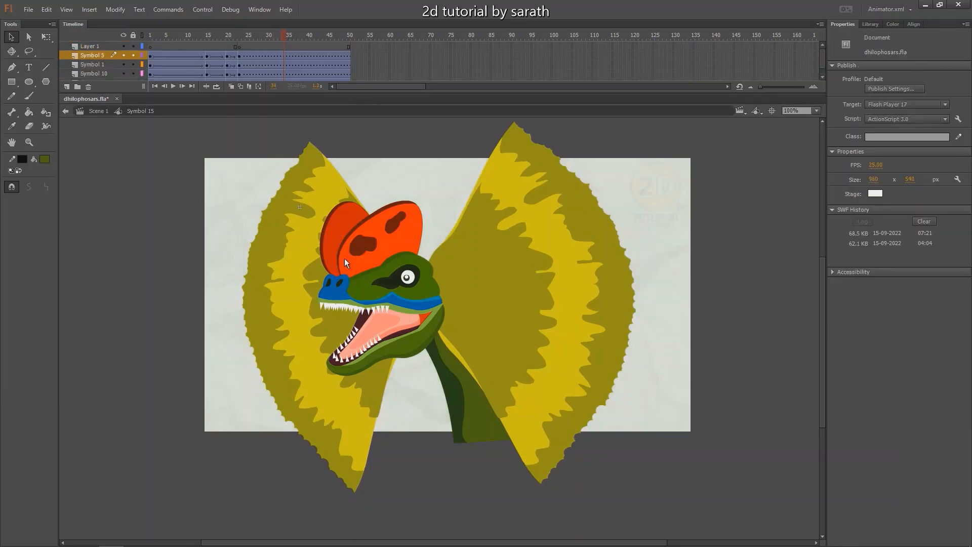
pyautogui.click(215, 38)
pyautogui.moveTo(215, 38); pyautogui.dragTo(288, 92)
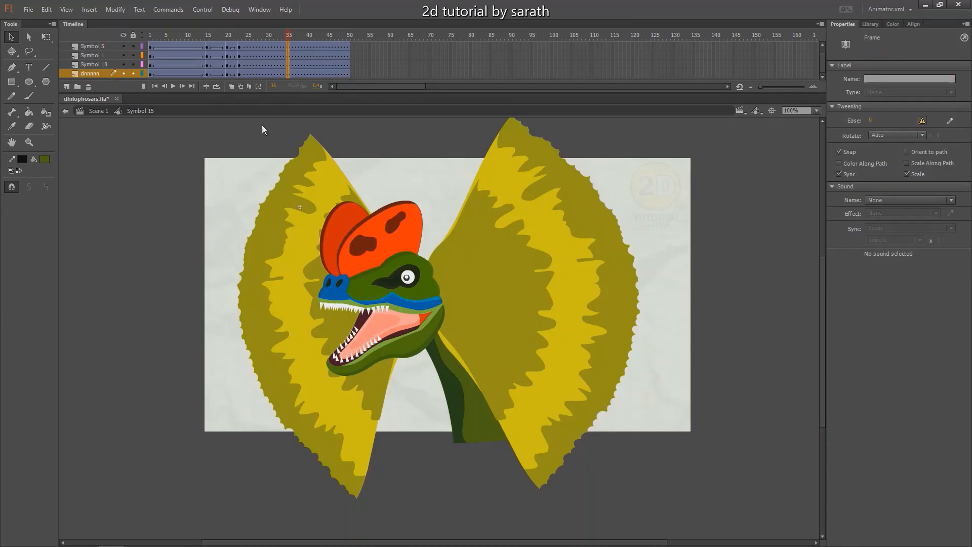
pyautogui.moveTo(250, 39); pyautogui.dragTo(287, 56)
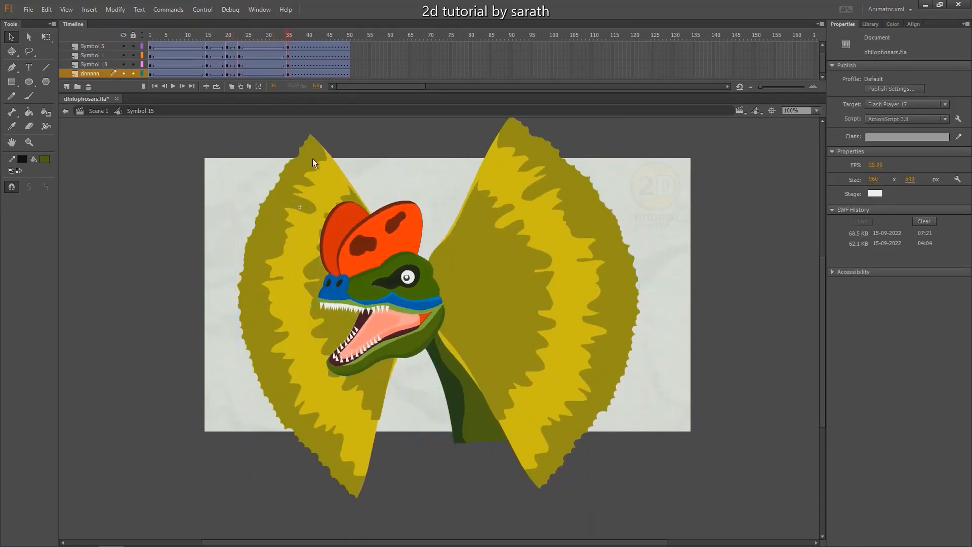
# - Tilt the head slightly downward at frame 35 and play the resulting motion
pyautogui.click(376, 271)
pyautogui.press('q')
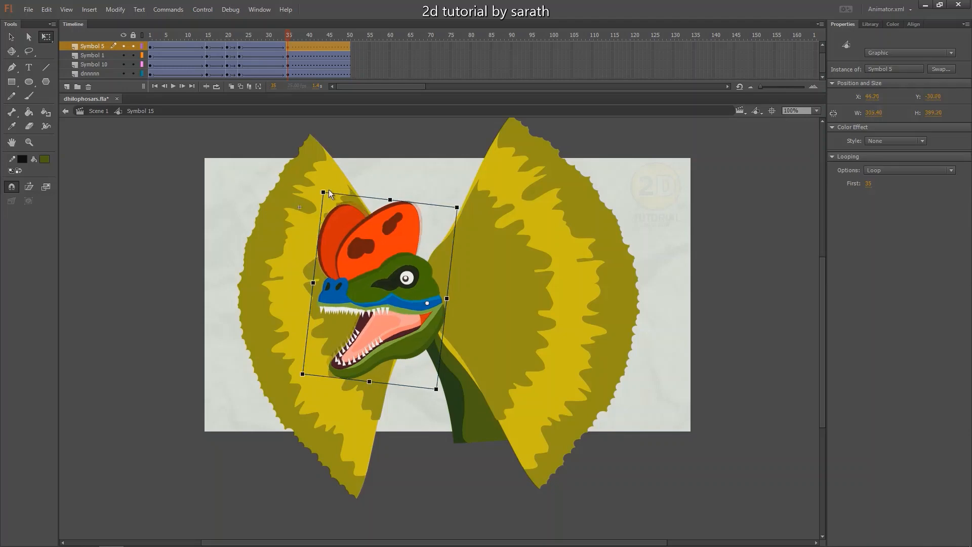
pyautogui.click(225, 64)
pyautogui.press('Return')
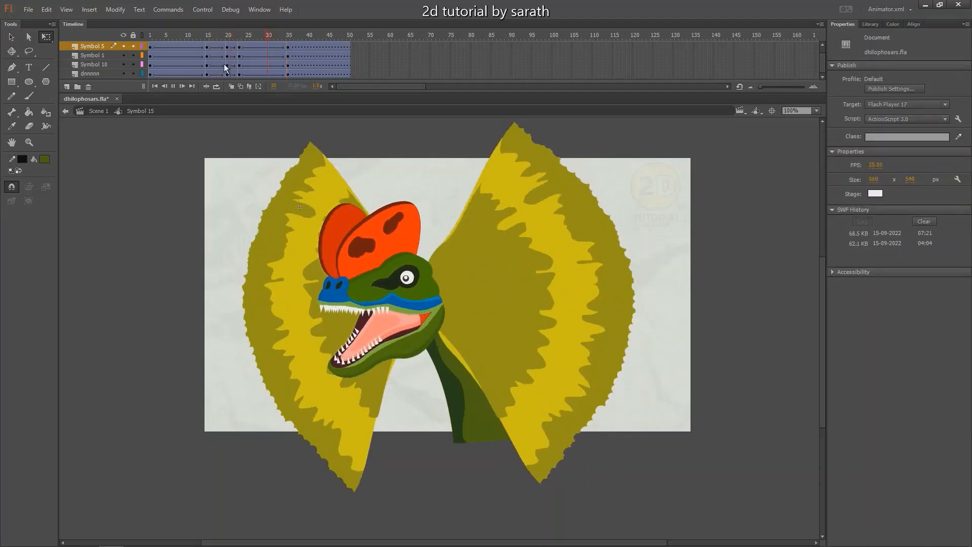
# - Nudge all the character's parts slightly upward at the frame 23 keyframes and play the motion
pyautogui.click(238, 36)
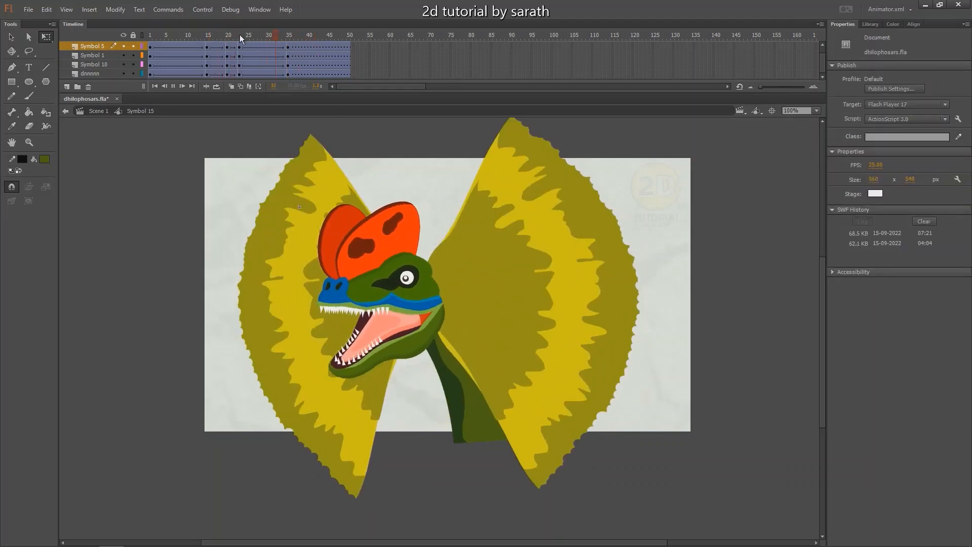
pyautogui.hotkey('ctrl', 'a')
pyautogui.press('Up')
pyautogui.press('Up')
pyautogui.press('Up')
pyautogui.press('Up')
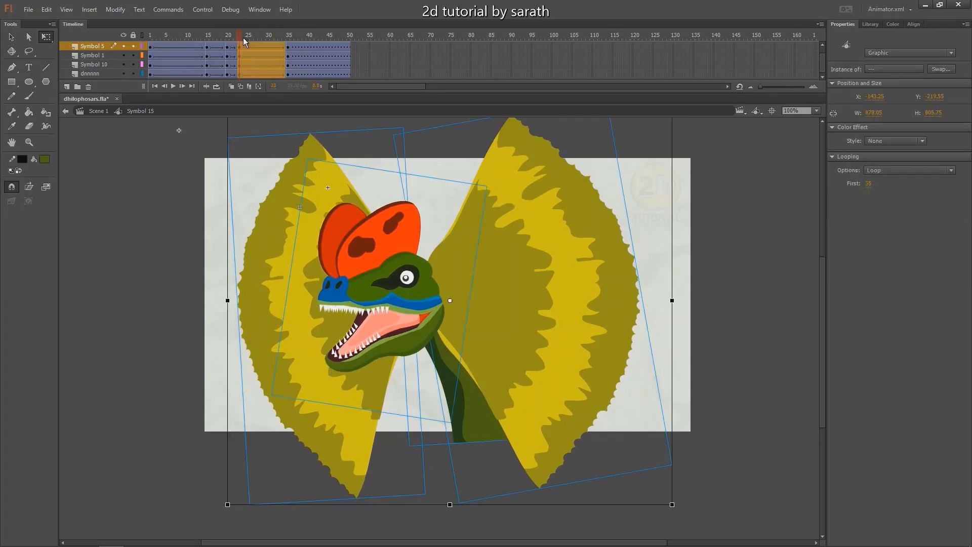
pyautogui.click(226, 36)
pyautogui.press('Return')
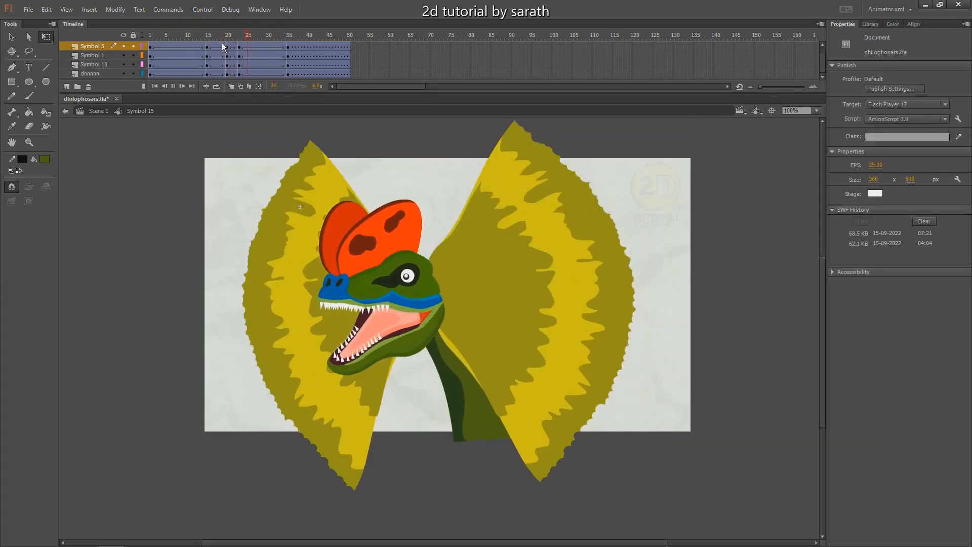
pyautogui.press('Return')
# - Nudge all the character's parts slightly to the left at the frame 35 keyframes and play the motion
pyautogui.click(289, 38)
pyautogui.hotkey('ctrl', 'a')
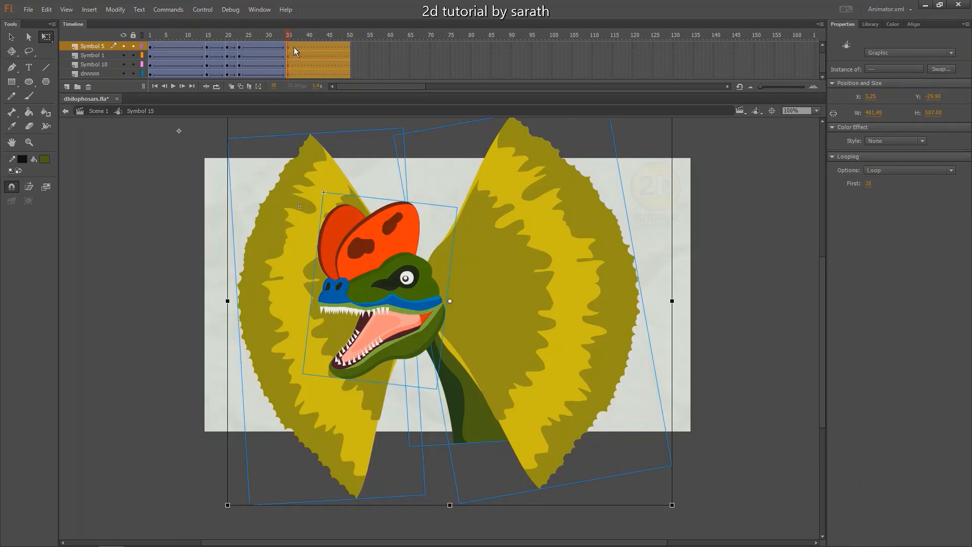
pyautogui.press('Left')
pyautogui.press('Left')
pyautogui.press('Left')
pyautogui.moveTo(287, 36); pyautogui.dragTo(221, 33)
pyautogui.press('Return')
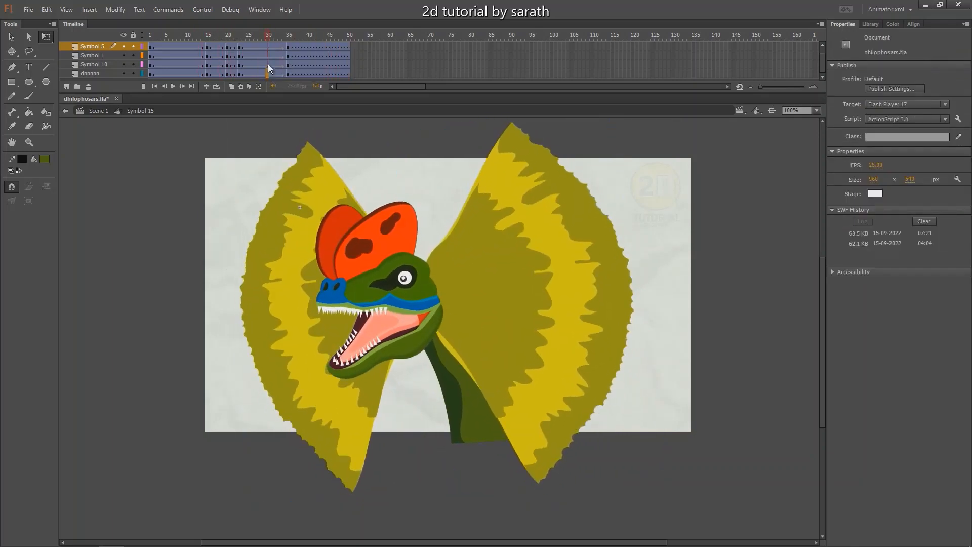
# - Apply a positive ease to the tweens between frames 23 and 35 on the body-part layers, and play the roar
pyautogui.moveTo(268, 64); pyautogui.dragTo(276, 56)
pyautogui.moveTo(871, 122); pyautogui.dragTo(883, 91)
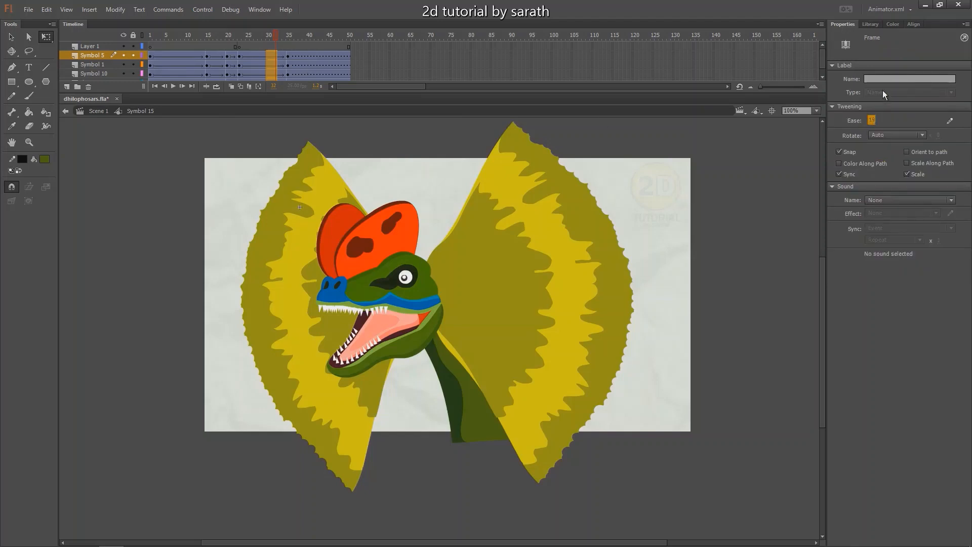
pyautogui.press('Return')
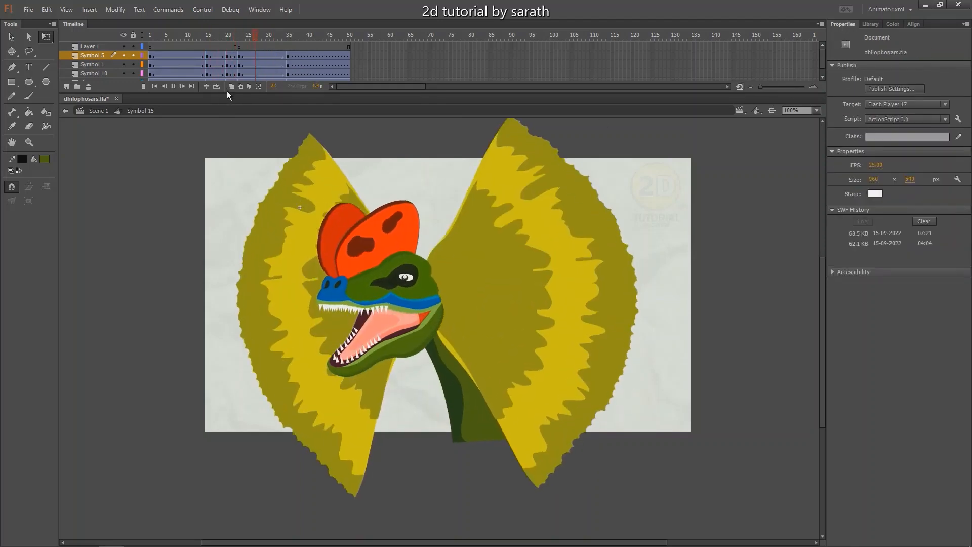
pyautogui.moveTo(189, 36); pyautogui.dragTo(151, 54)
pyautogui.press('Return')
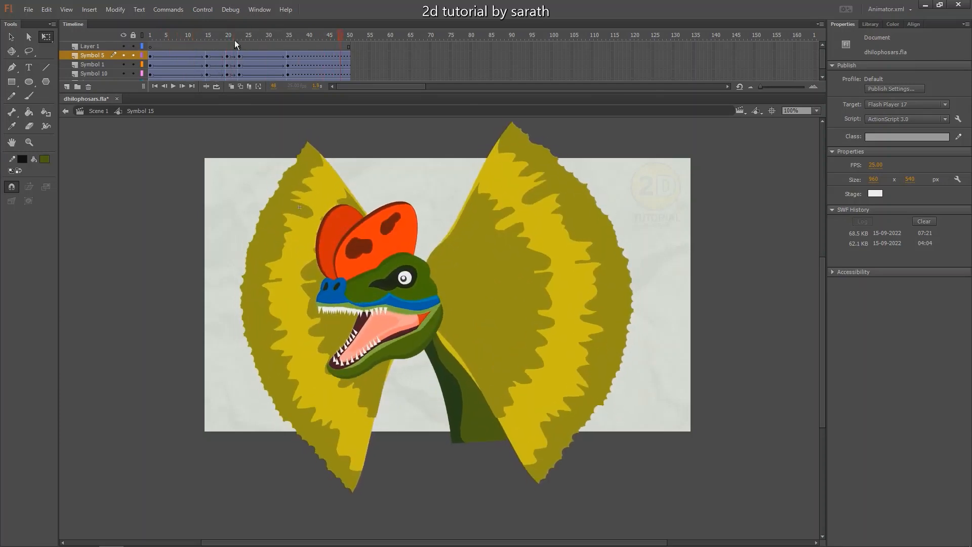
# - Rotate the head slightly upward at frame 23 and play the roar animation
pyautogui.moveTo(209, 38); pyautogui.dragTo(238, 45)
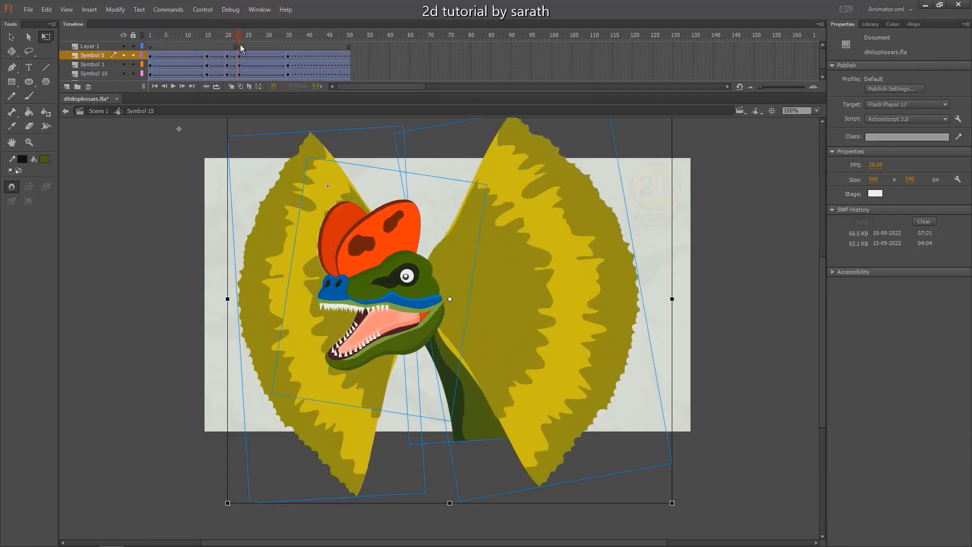
pyautogui.click(412, 263)
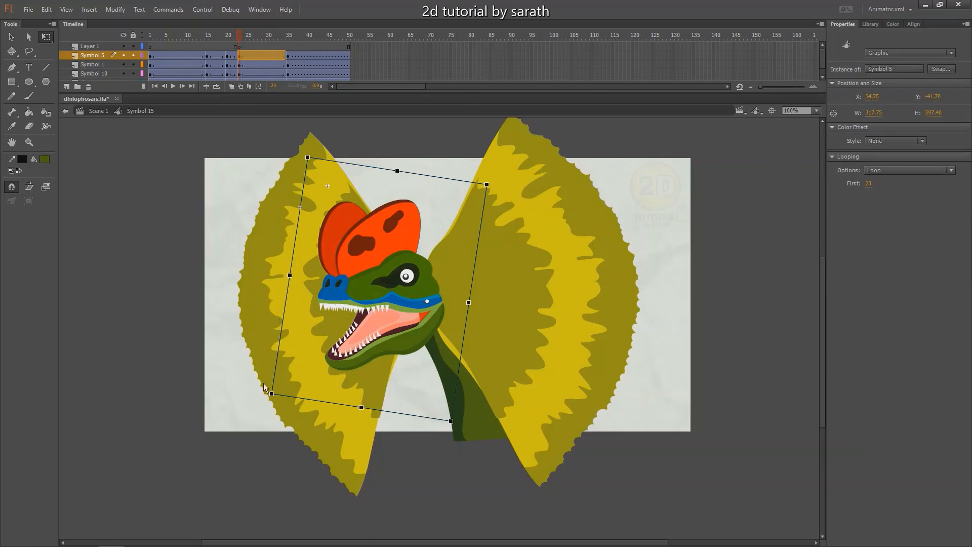
pyautogui.moveTo(269, 404); pyautogui.dragTo(264, 400)
pyautogui.press('Return')
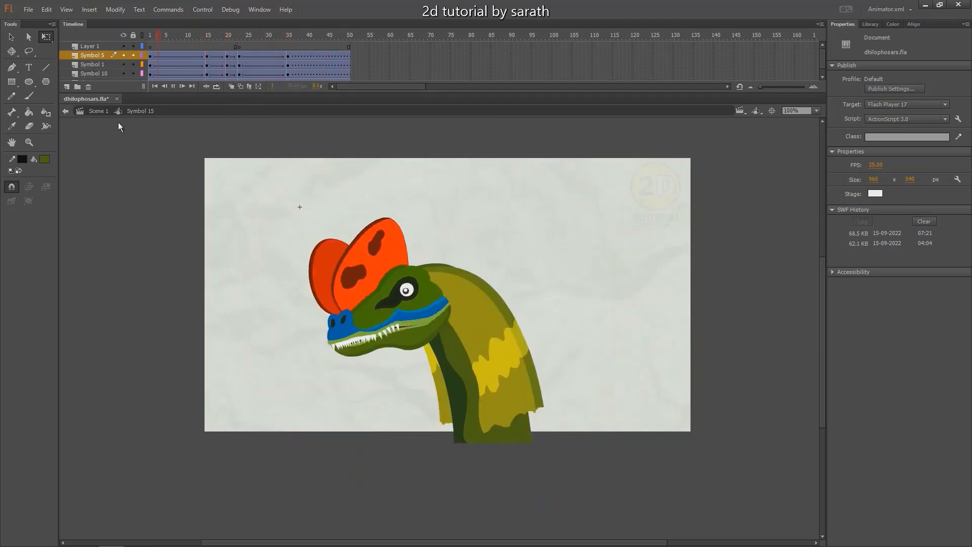
# - Return to the main scene, run a test of the exported movie, and rewind the timeline to frame 1
pyautogui.click(66, 112)
pyautogui.hotkey('ctrl', 'Return')
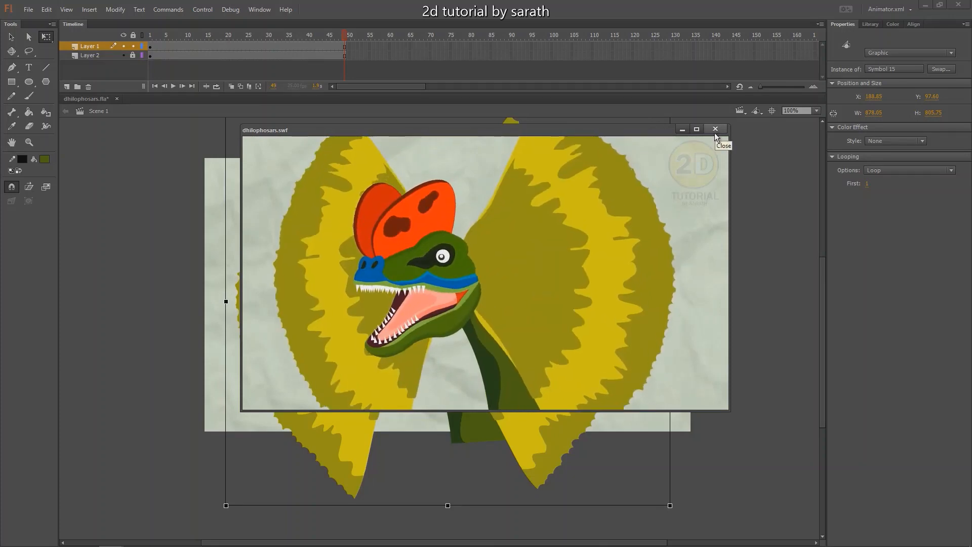
pyautogui.click(715, 130)
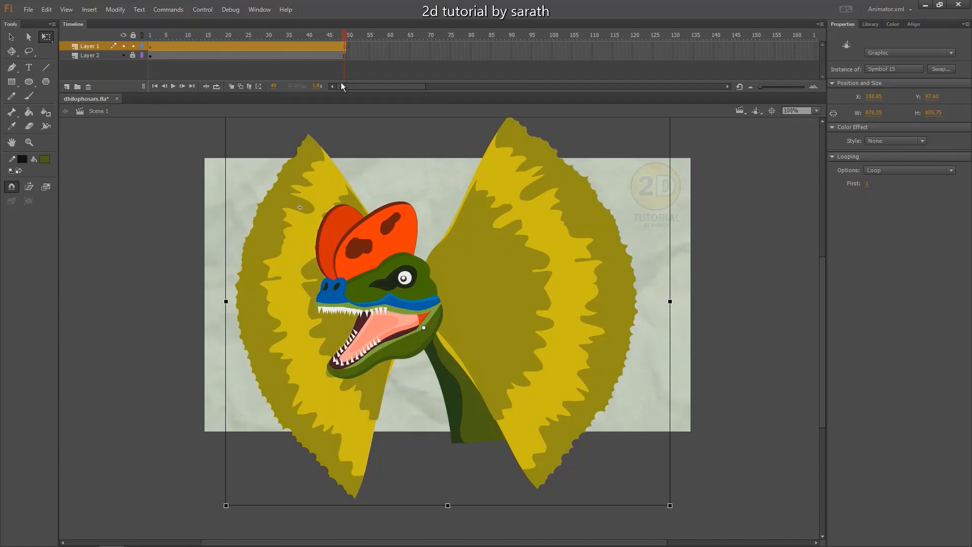
pyautogui.moveTo(344, 36); pyautogui.dragTo(149, 53)
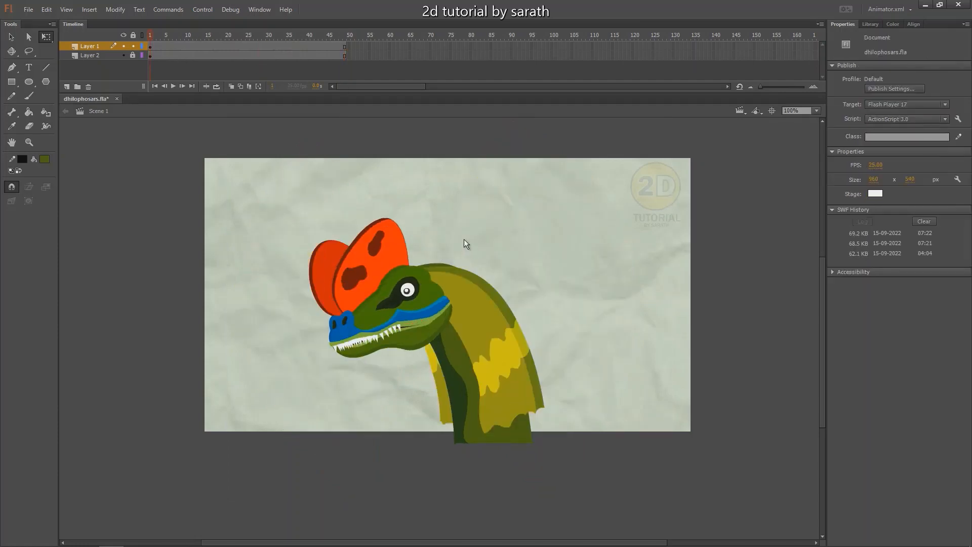